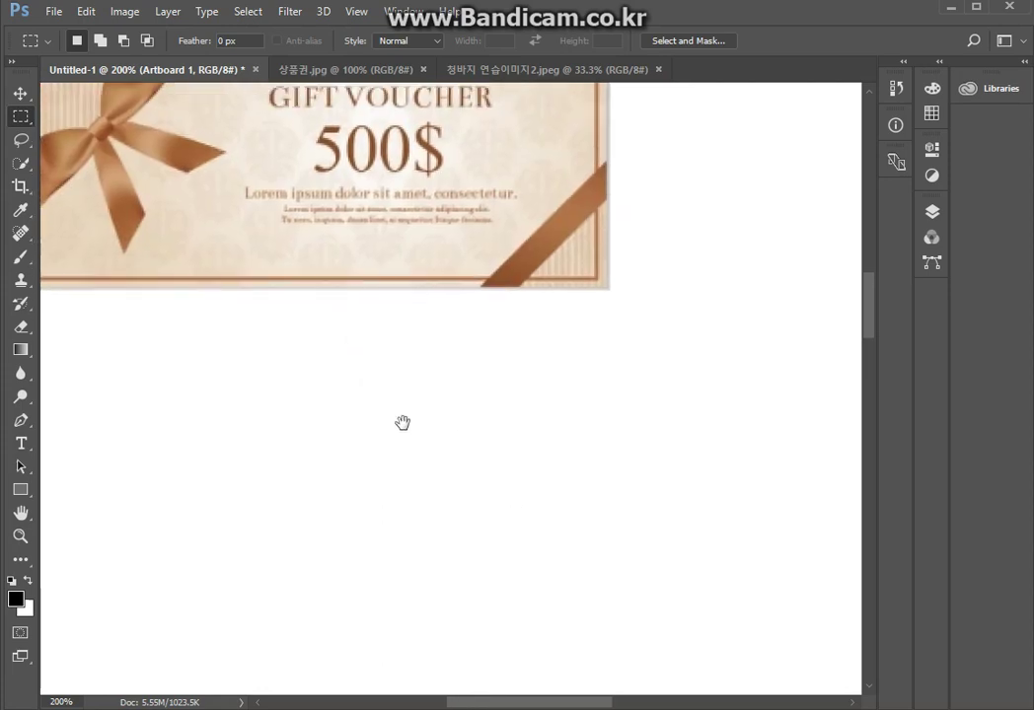
Step: Examine the artboard and the gift voucher at fit-to-screen size and at 100% magnification
key("ctrl+0")
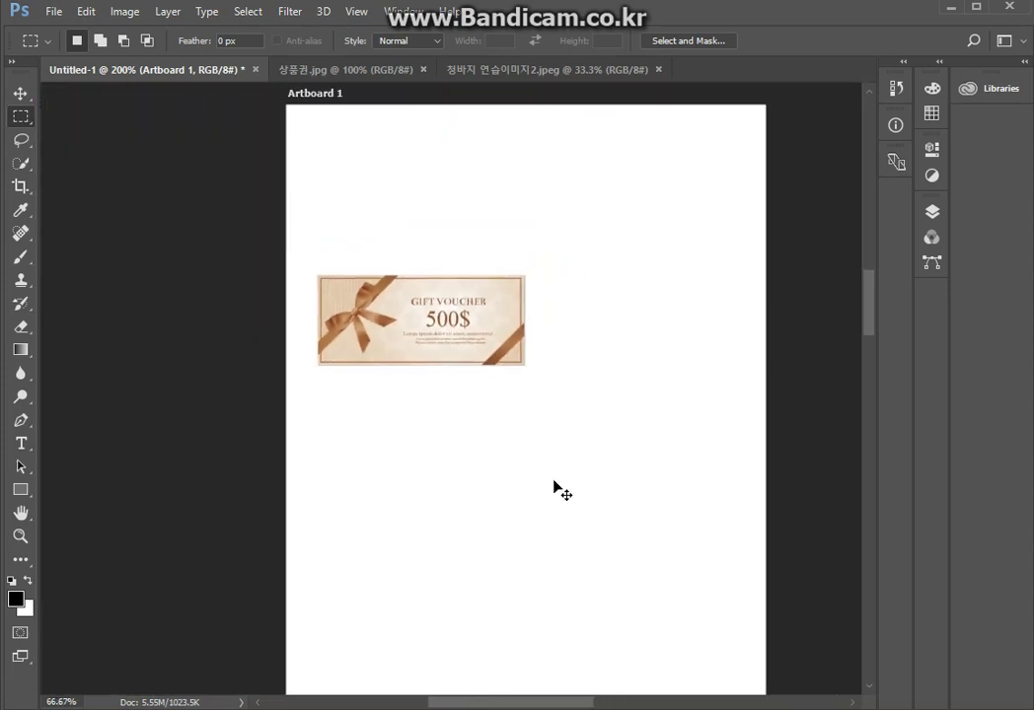
key("ctrl+1")
key("ctrl+0")
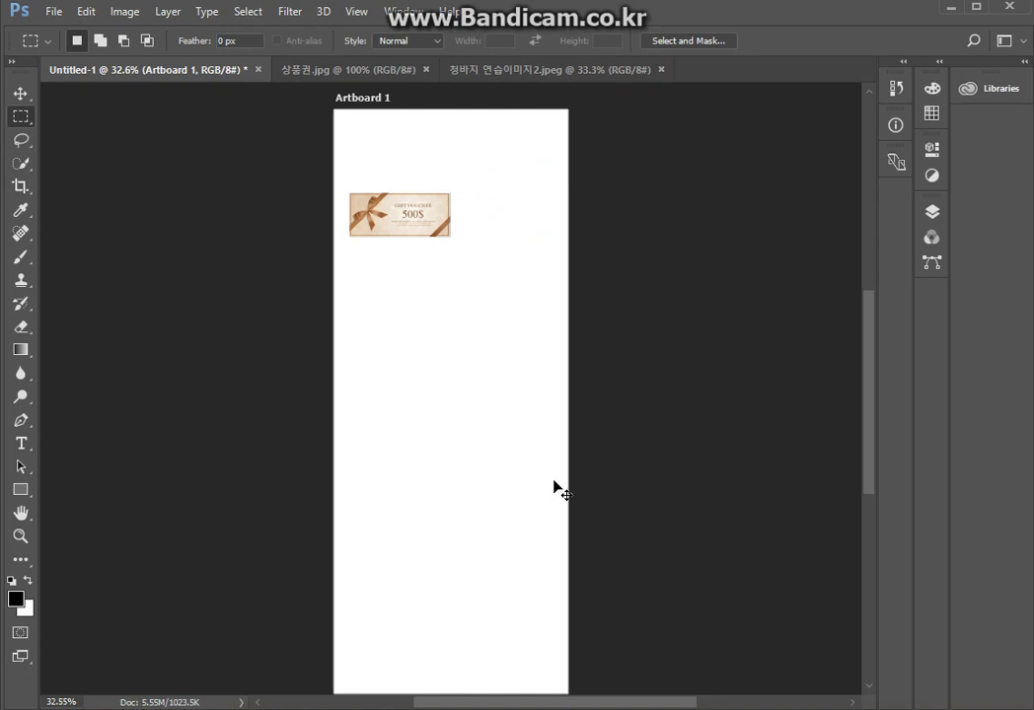
key("ctrl+plus")
key("ctrl+plus")
key("ctrl+plus")
key("ctrl+plus")
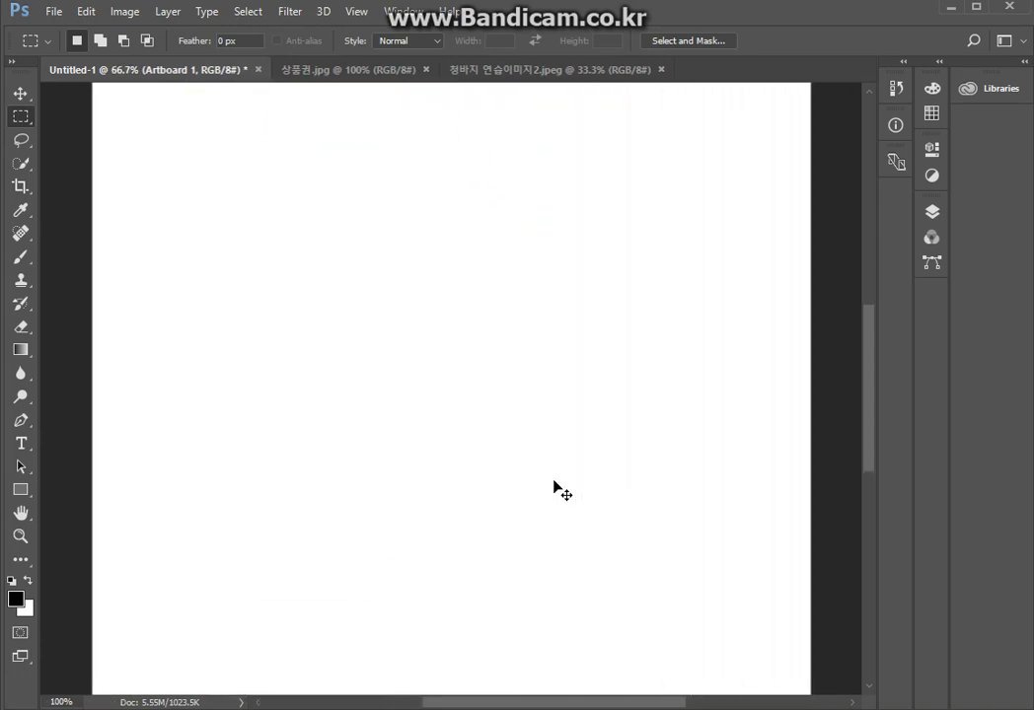
left_click_drag(496, 258, 512, 487)
left_click_drag(505, 374, 435, 352)
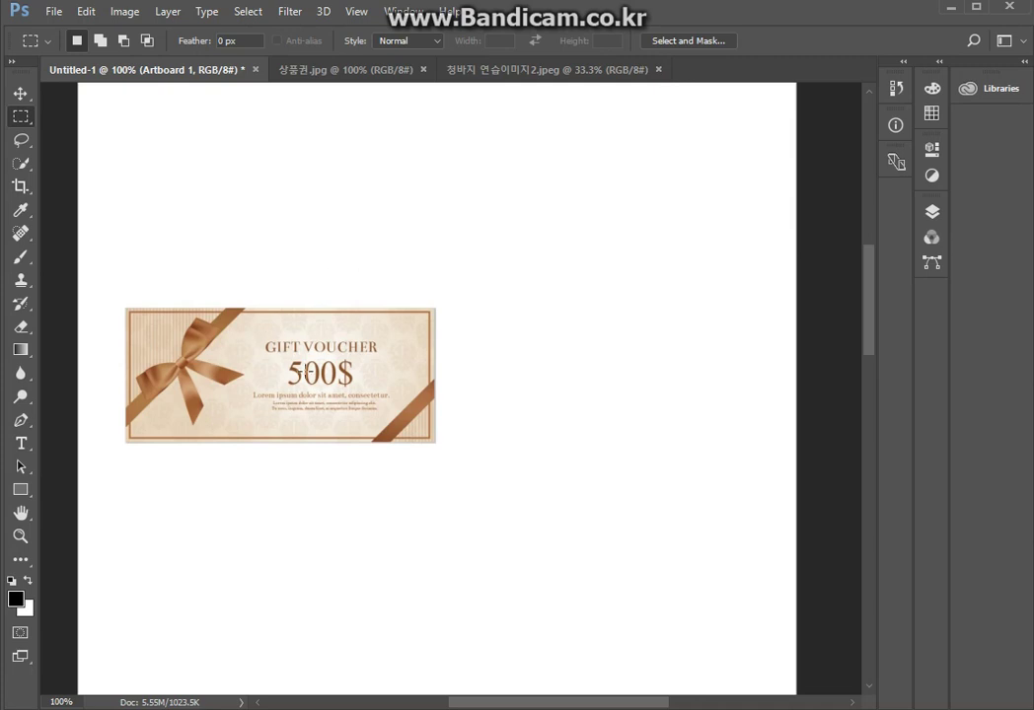
Step: Rename the gift voucher's layer, Layer 1, as 기프트권
left_click(931, 213)
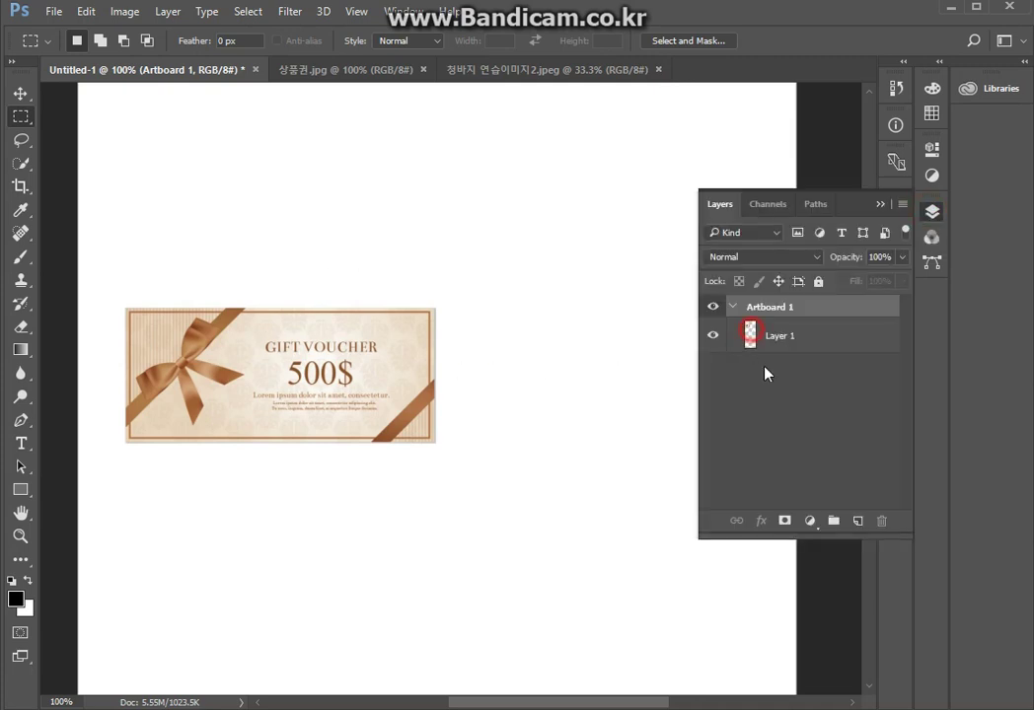
left_click(778, 338)
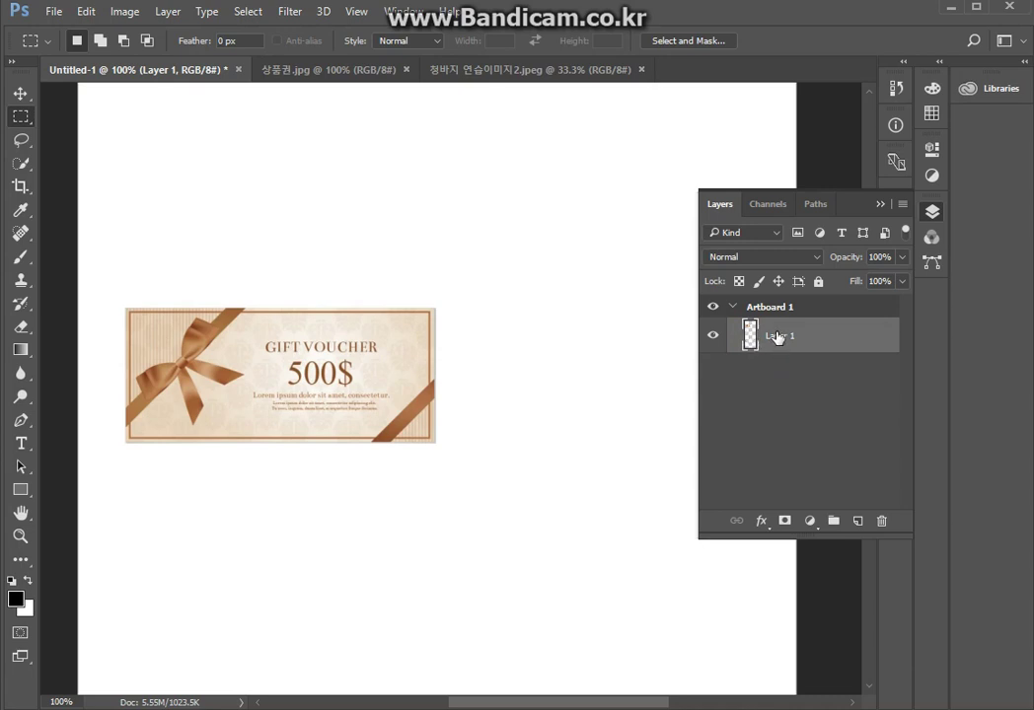
double_click(778, 337)
type("r")
key("Return")
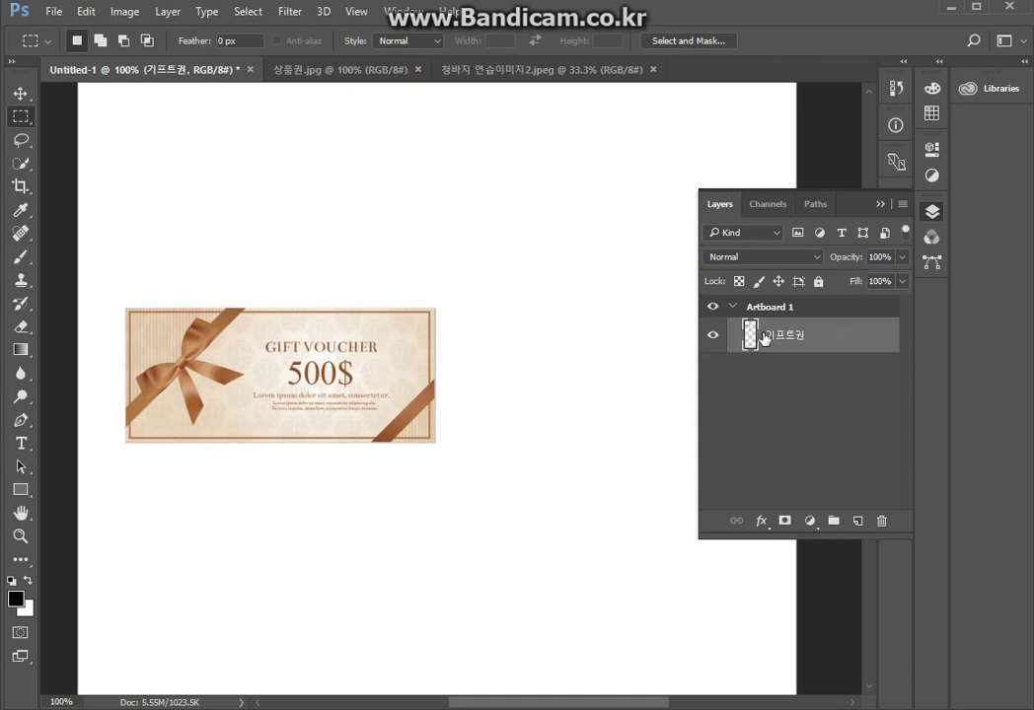
Step: Duplicate the 기프트권 layer and delete the copy
key("ctrl+j")
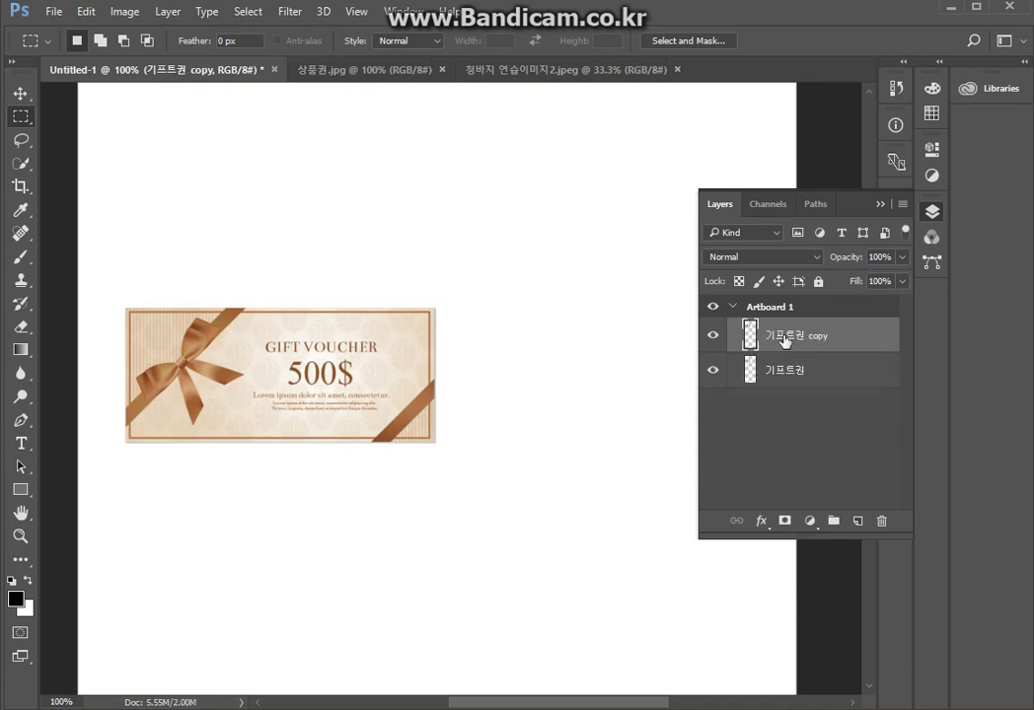
left_click_drag(723, 343, 881, 521)
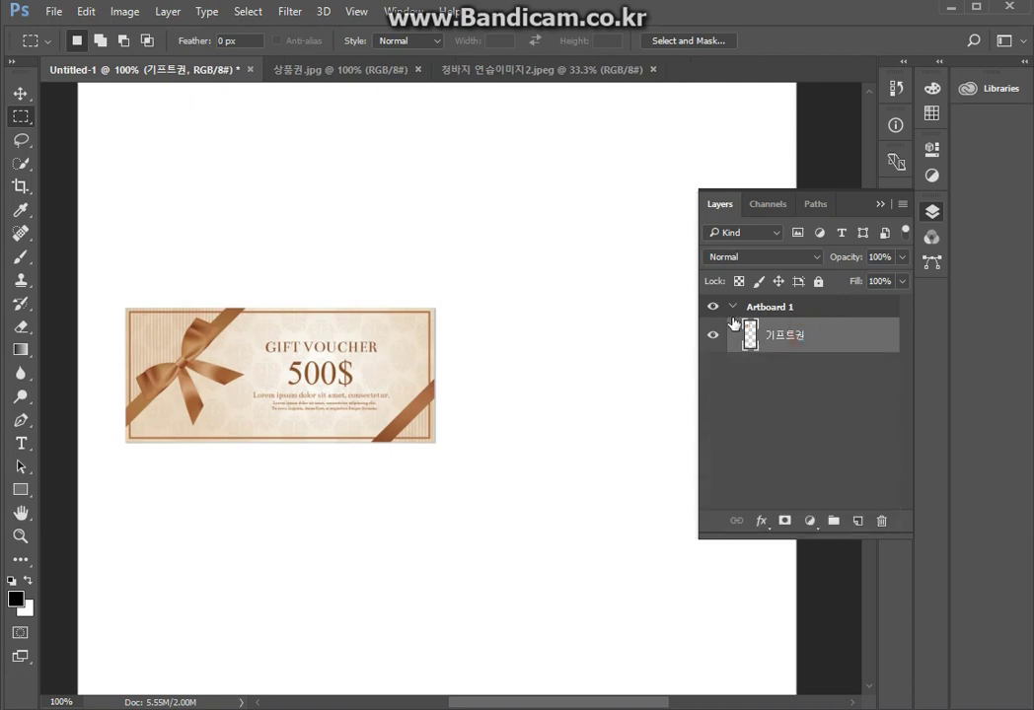
Step: Create a new empty layer above the 기프트권 layer and name it 배경2
key("ctrl+minus")
key("ctrl+minus")
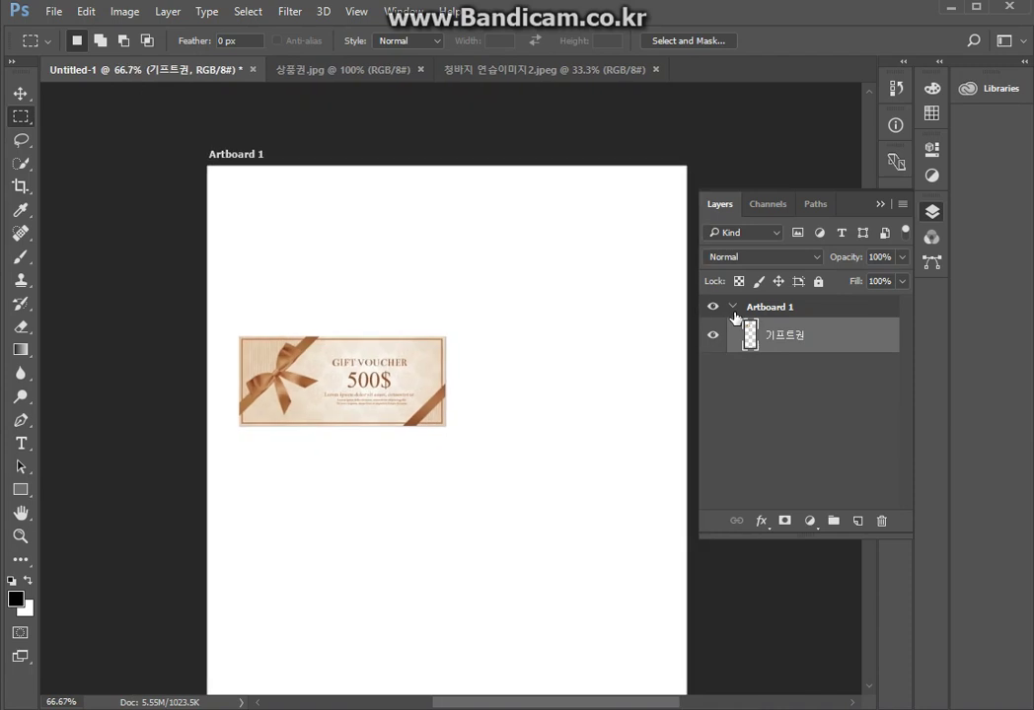
left_click_drag(464, 443, 439, 264)
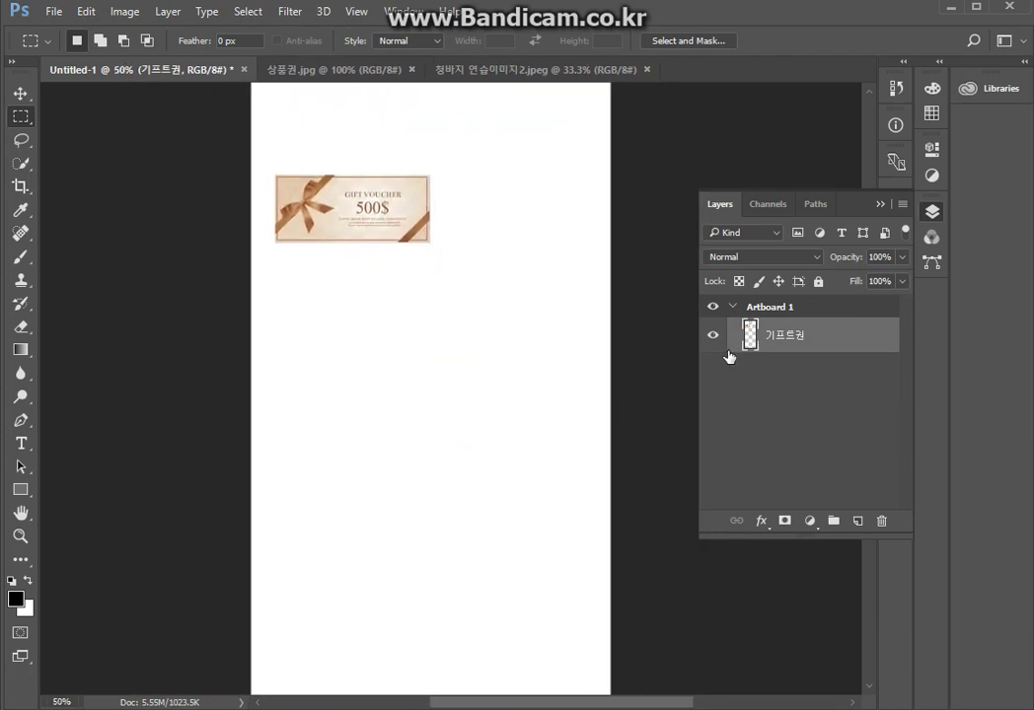
left_click(859, 520)
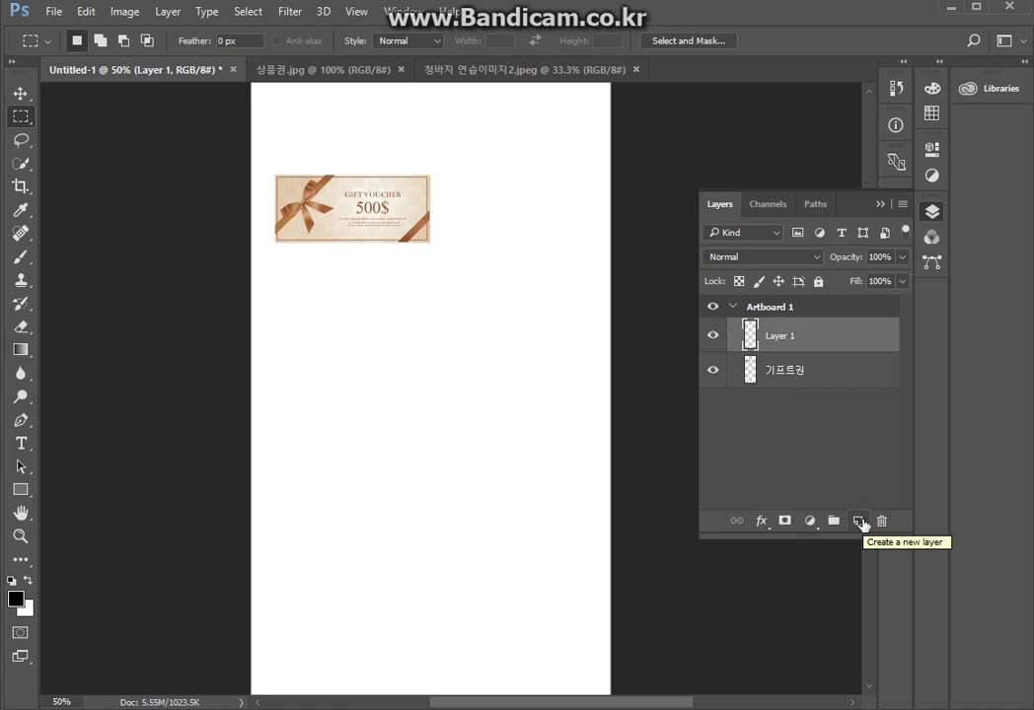
double_click(785, 336)
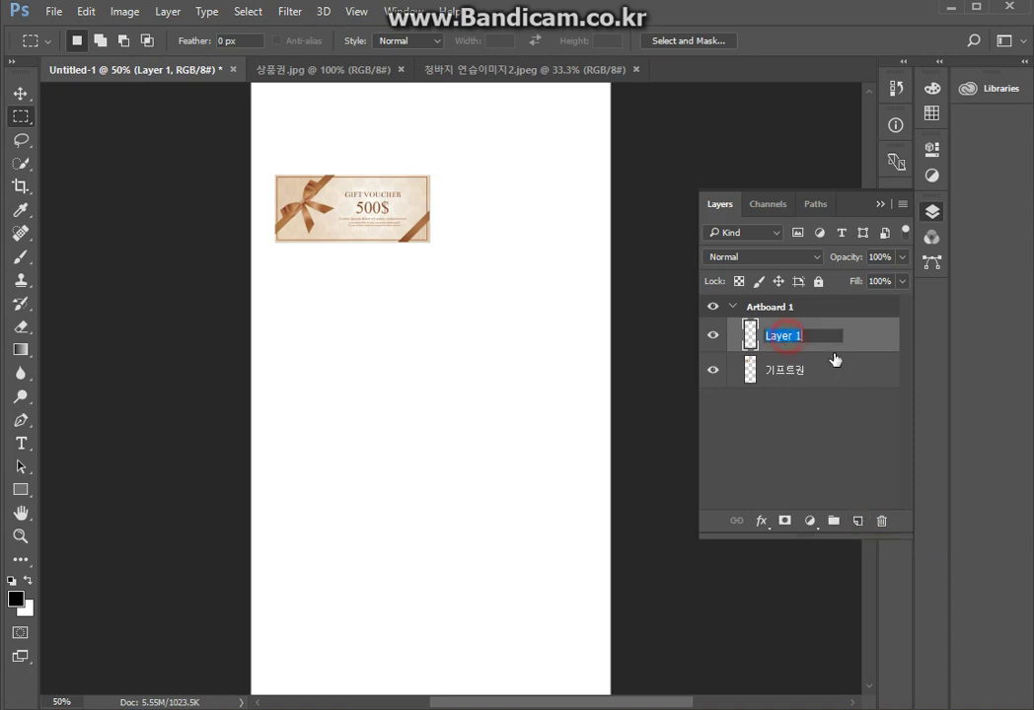
type("ㅌ")
type("경2")
key("Return")
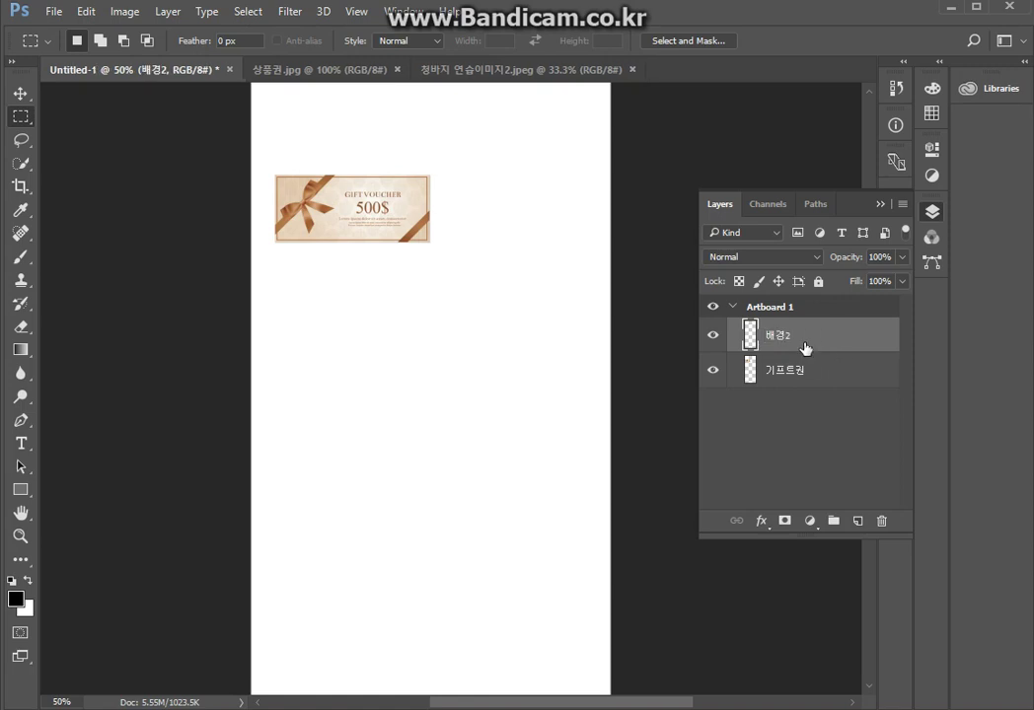
Step: Make a rectangular marquee selection across the artboard's full width, covering the blank area below the gift voucher
key("ctrl+0")
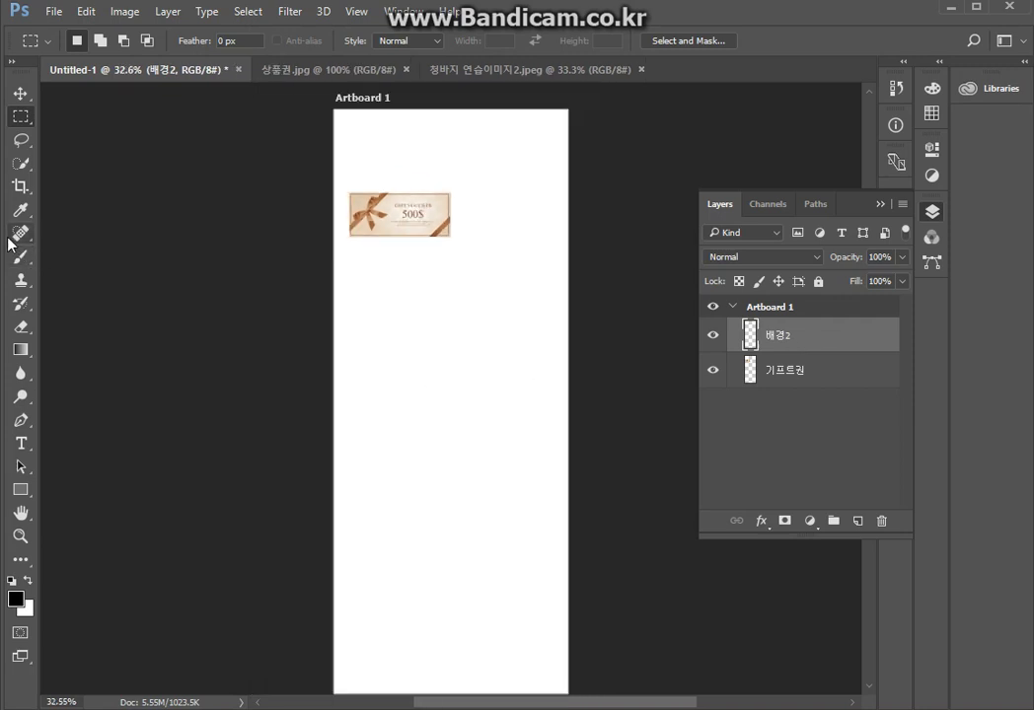
left_click(21, 119)
left_click(77, 116)
left_click_drag(317, 273, 595, 529)
left_click_drag(311, 287, 584, 554)
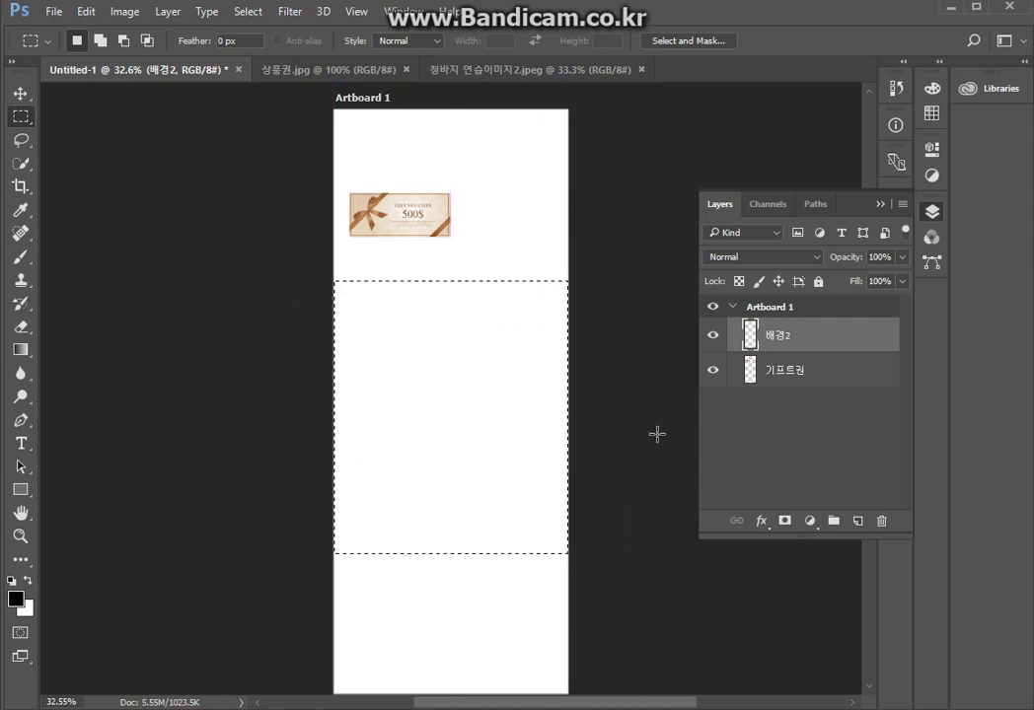
Step: Set the foreground colour to dark brown, hex 573405
left_click(14, 600)
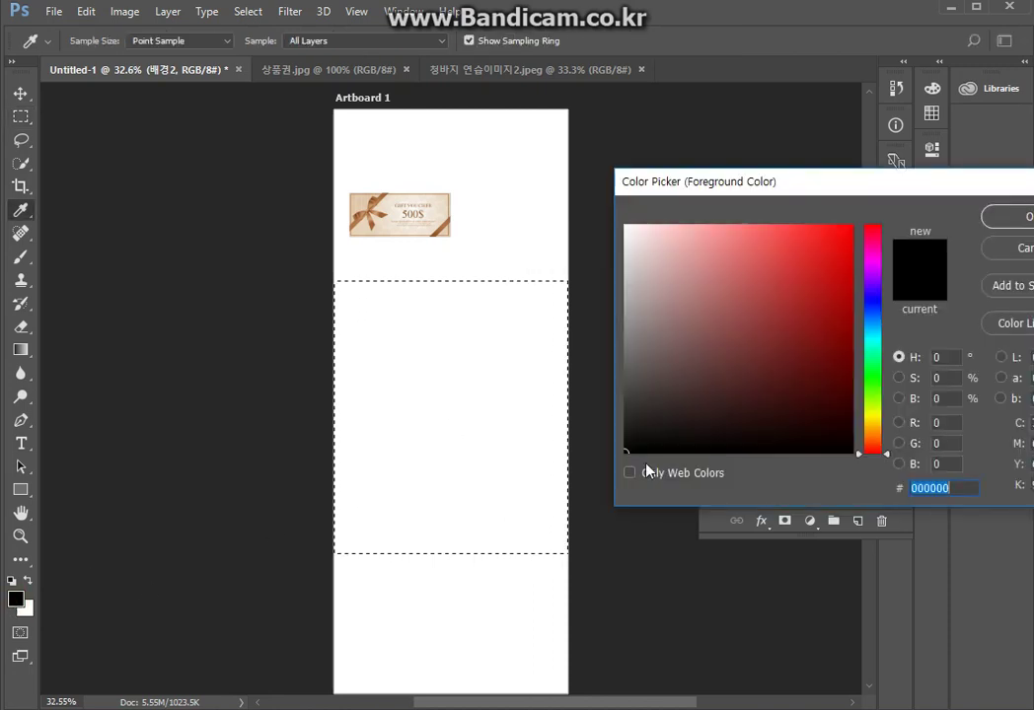
left_click(872, 432)
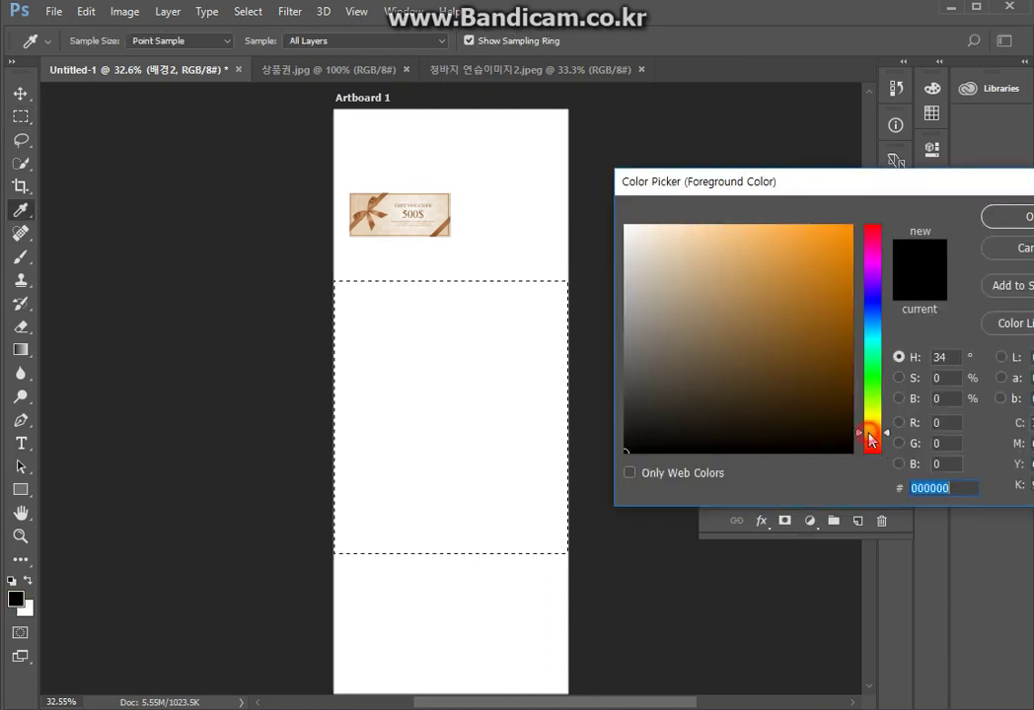
left_click(839, 375)
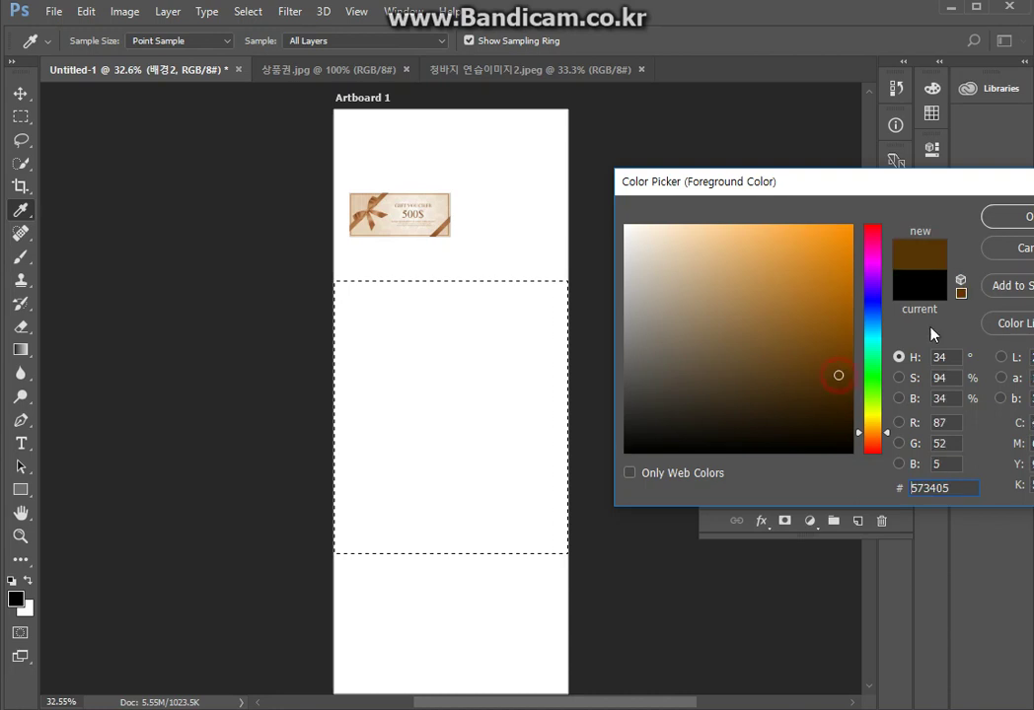
left_click(1006, 219)
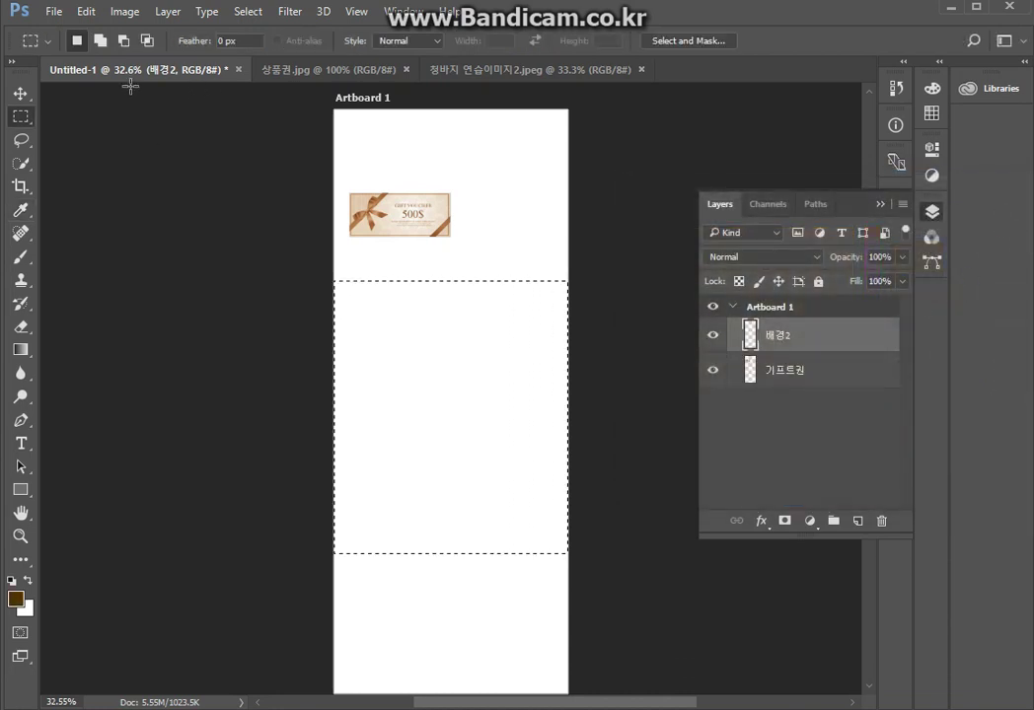
Step: Fill the selected area on the 배경2 layer with the brown foreground colour using the Paint Bucket tool
left_click(18, 350)
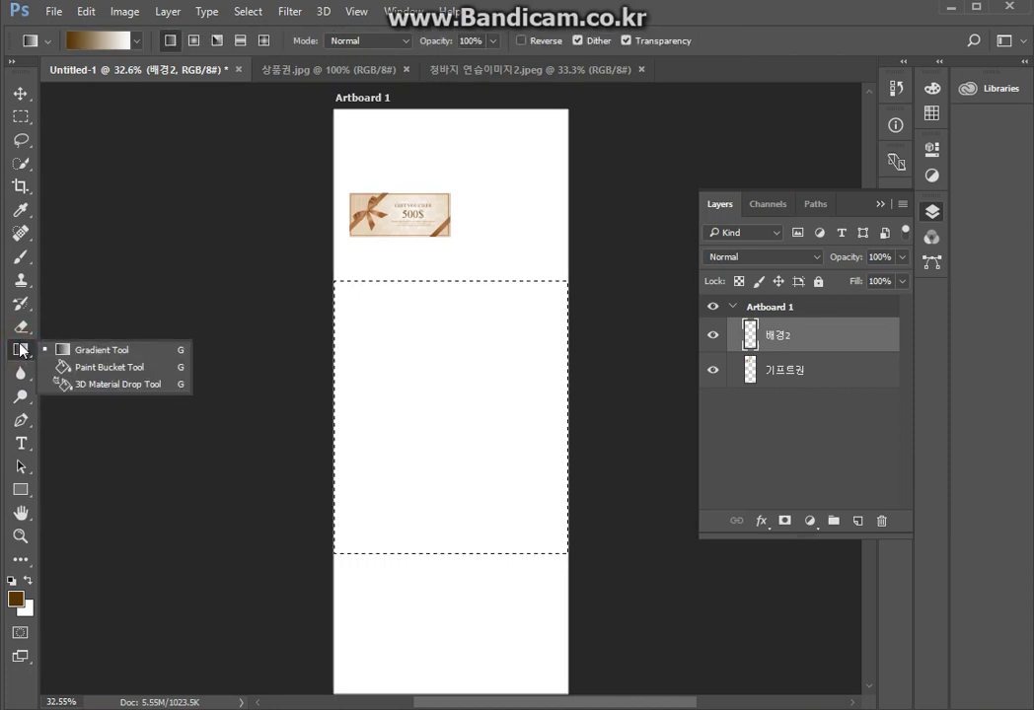
left_click(90, 369)
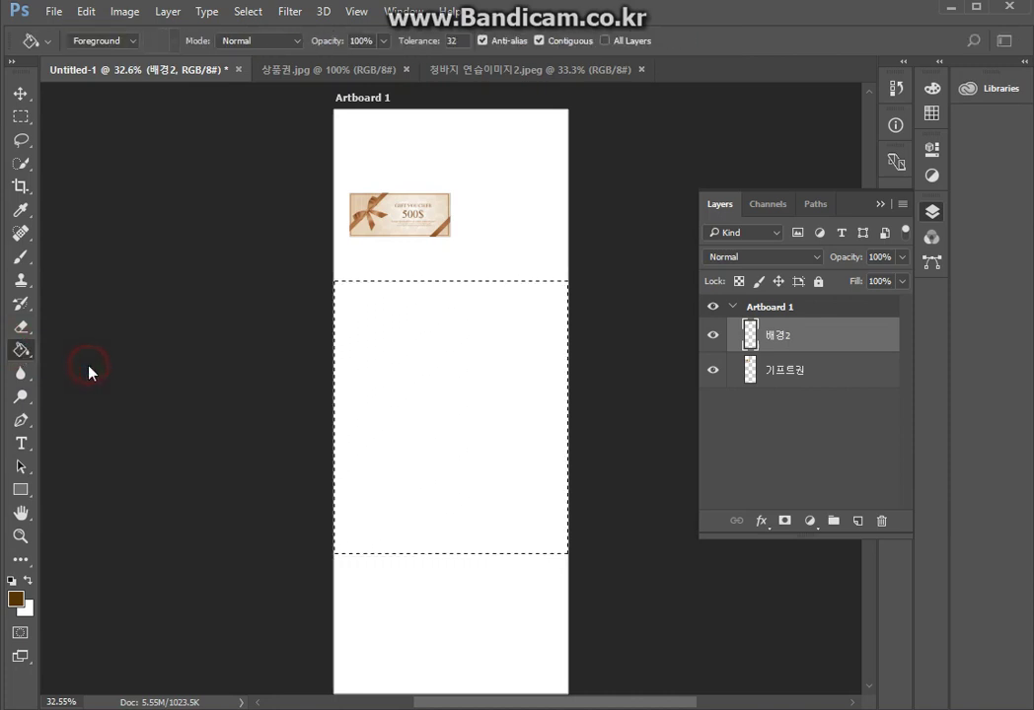
left_click(407, 353)
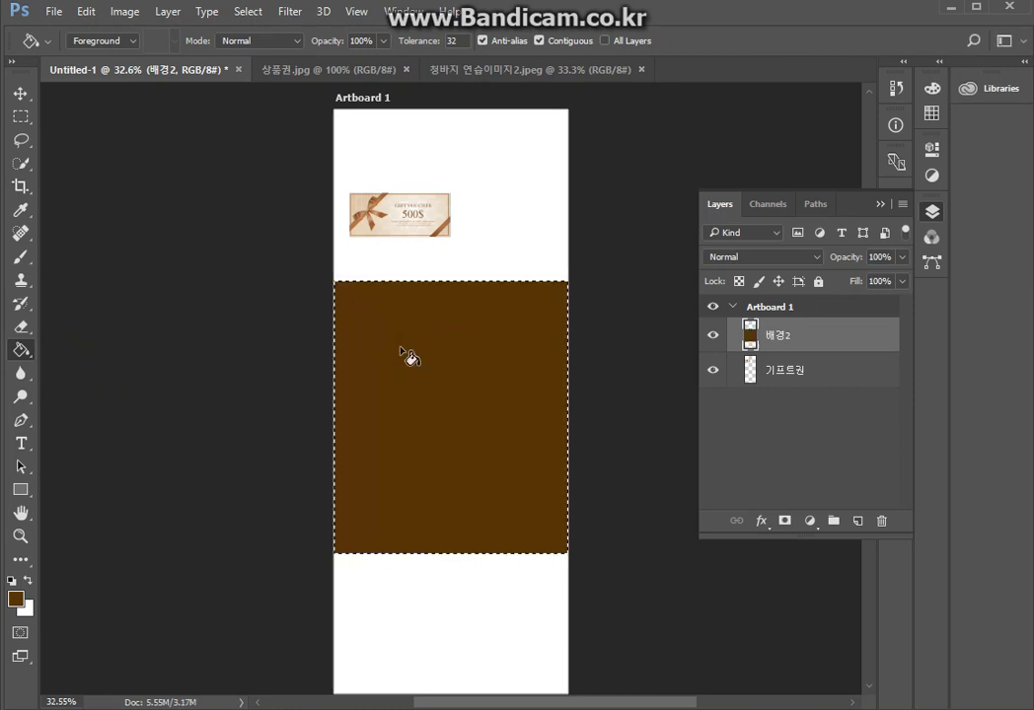
Step: Set the foreground colour to green, hex 0e9641
left_click(16, 598)
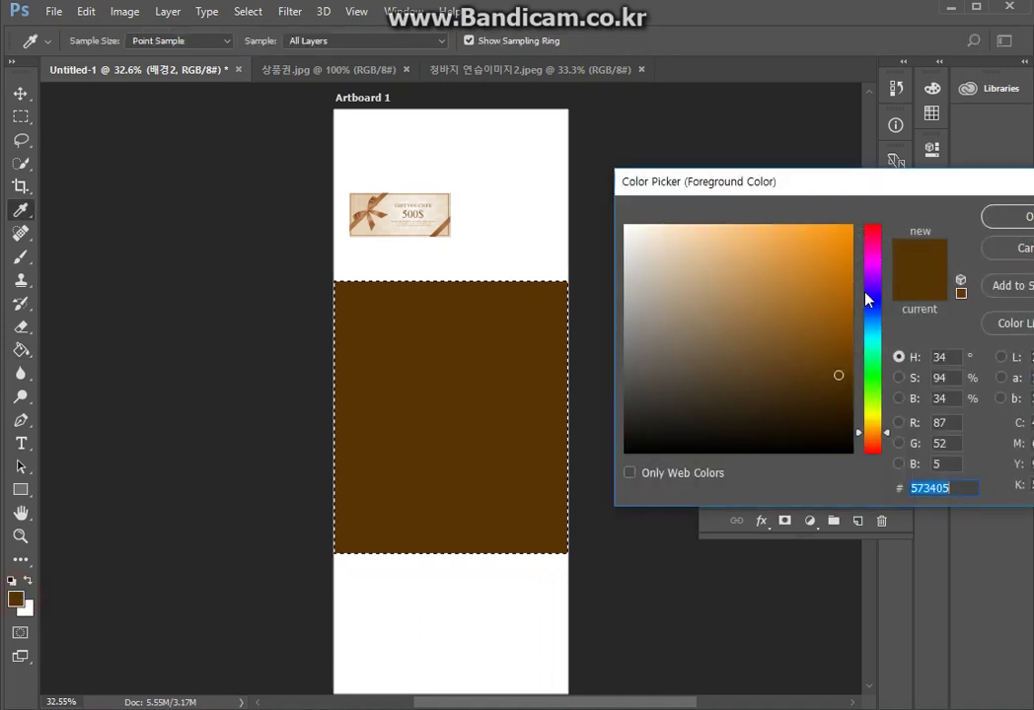
left_click(870, 361)
left_click(791, 231)
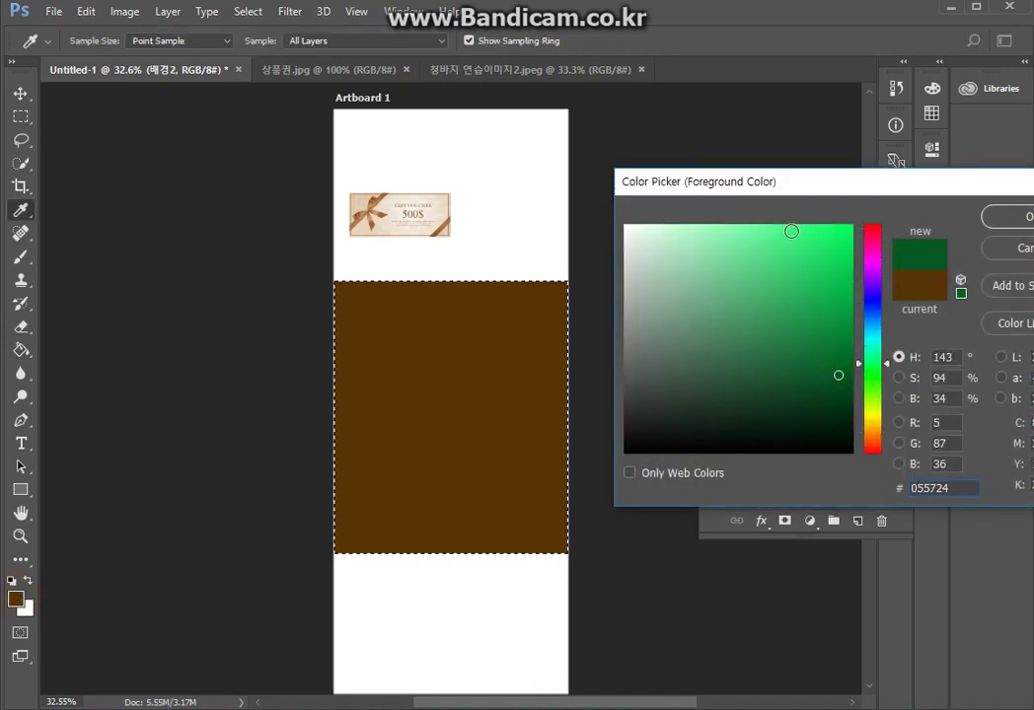
left_click(830, 319)
left_click(1006, 218)
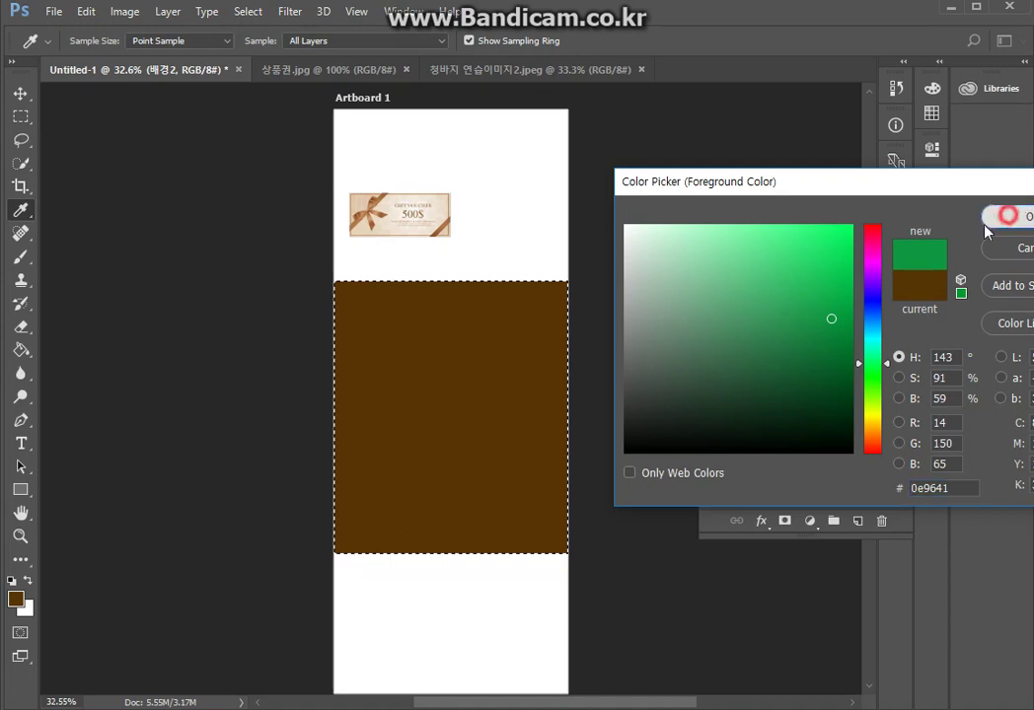
key("g")
Step: Fill the selection on the 배경2 layer with the background colour, using the Fill command in Normal mode at 100% opacity
left_click(88, 13)
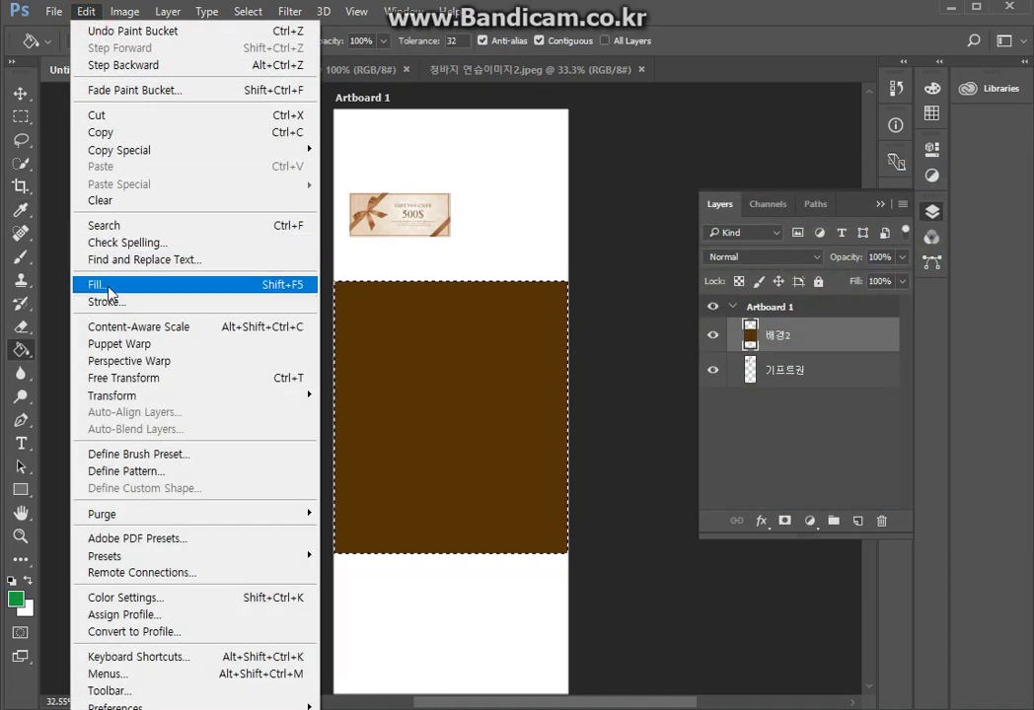
left_click(109, 288)
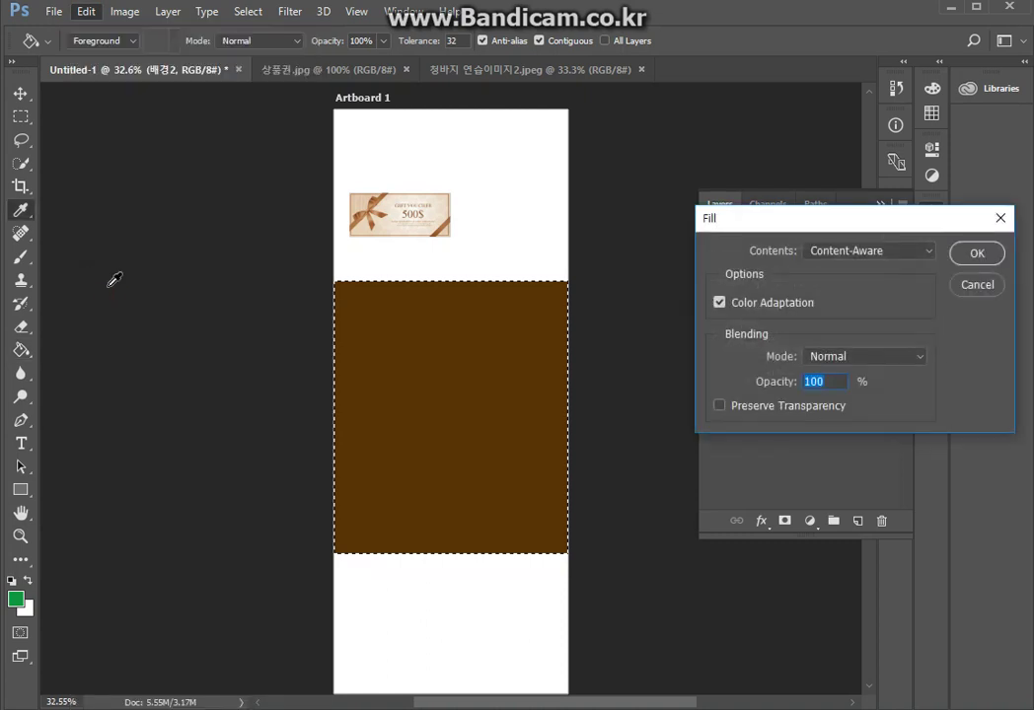
left_click_drag(750, 219, 254, 278)
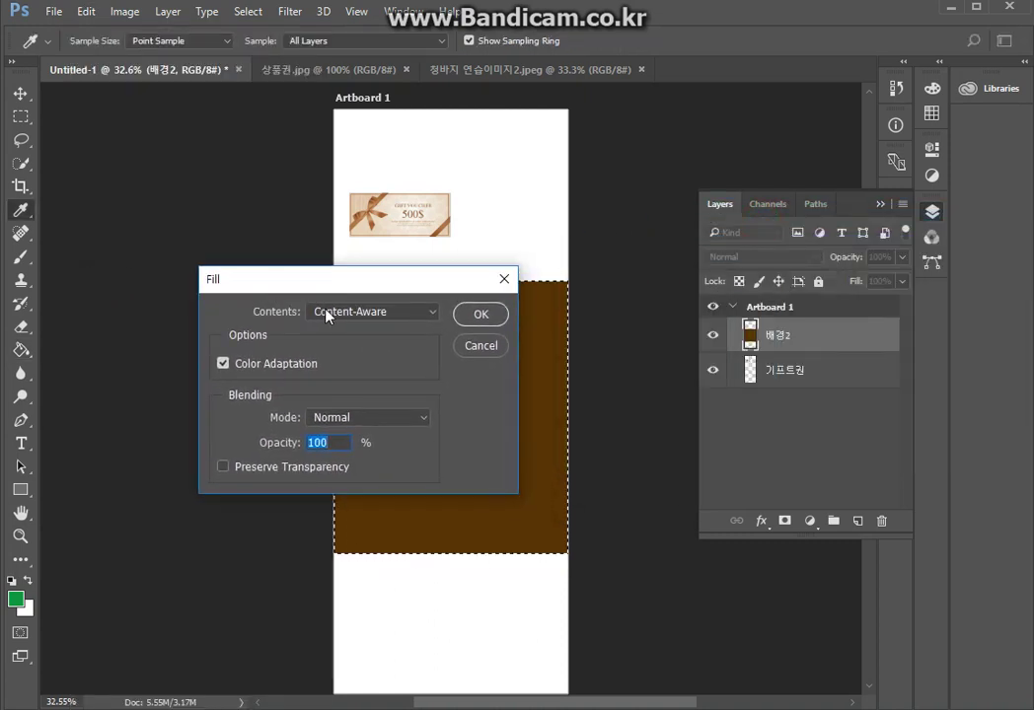
left_click(329, 312)
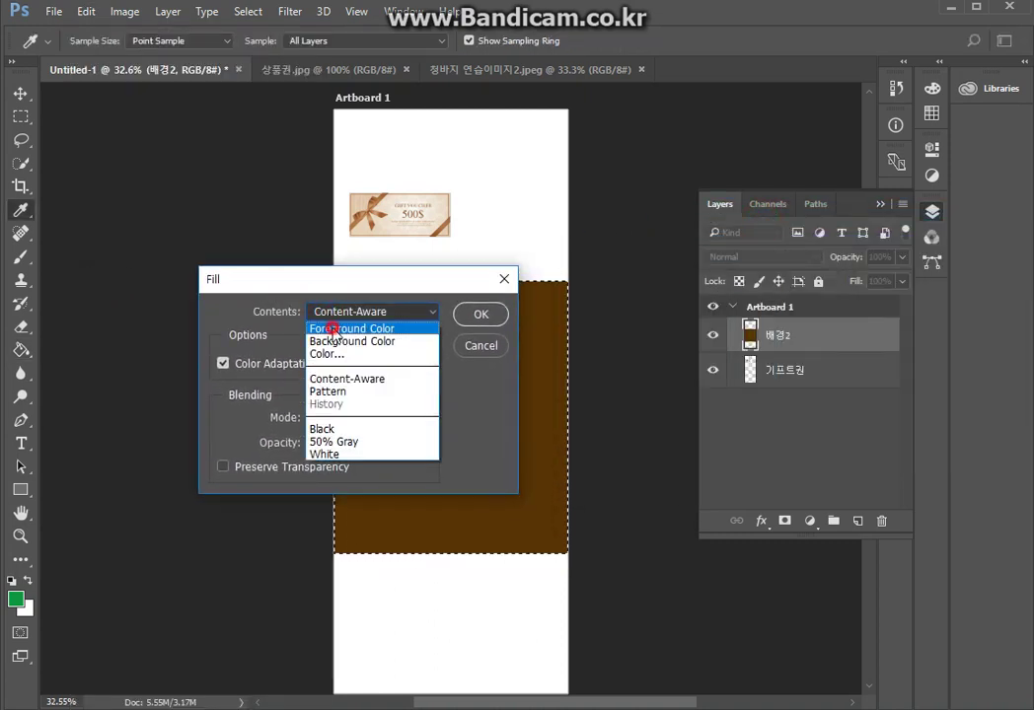
left_click(333, 330)
left_click(336, 312)
left_click(336, 342)
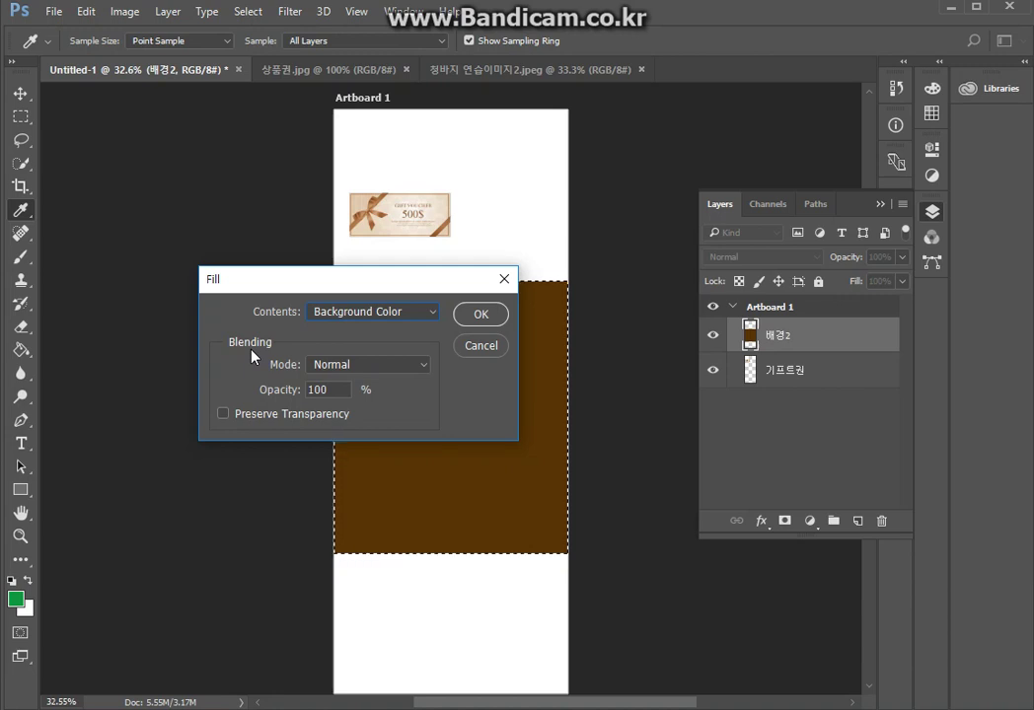
left_click(484, 314)
key("g")
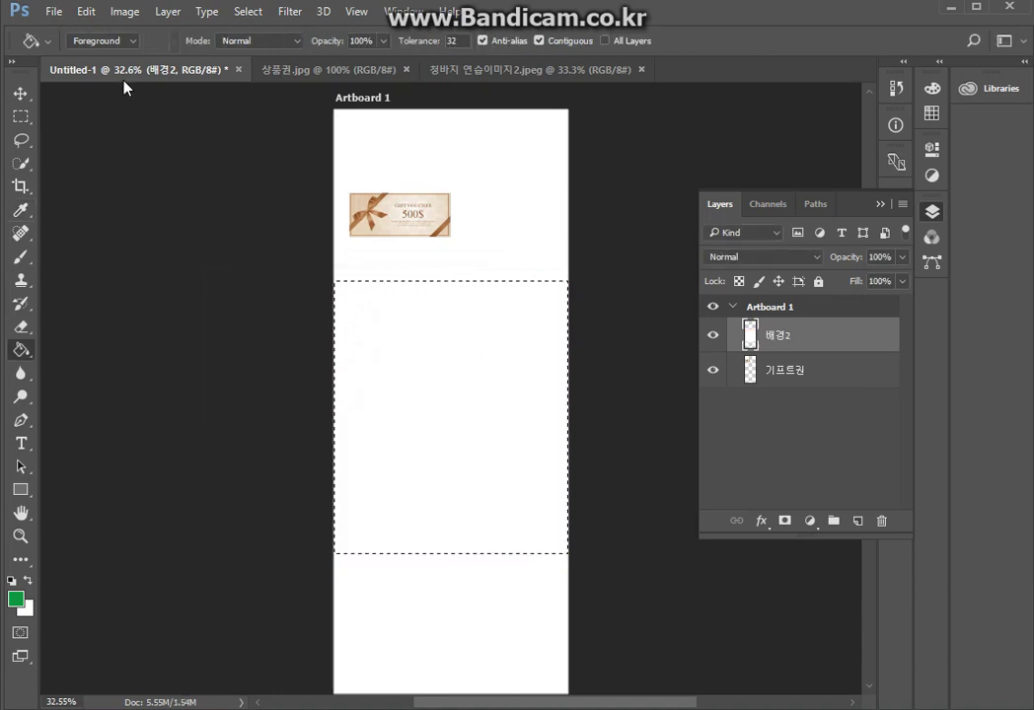
Step: Fill the selection on the 배경2 layer with the green foreground colour, using the Fill command in Normal mode at 100% opacity
left_click(85, 11)
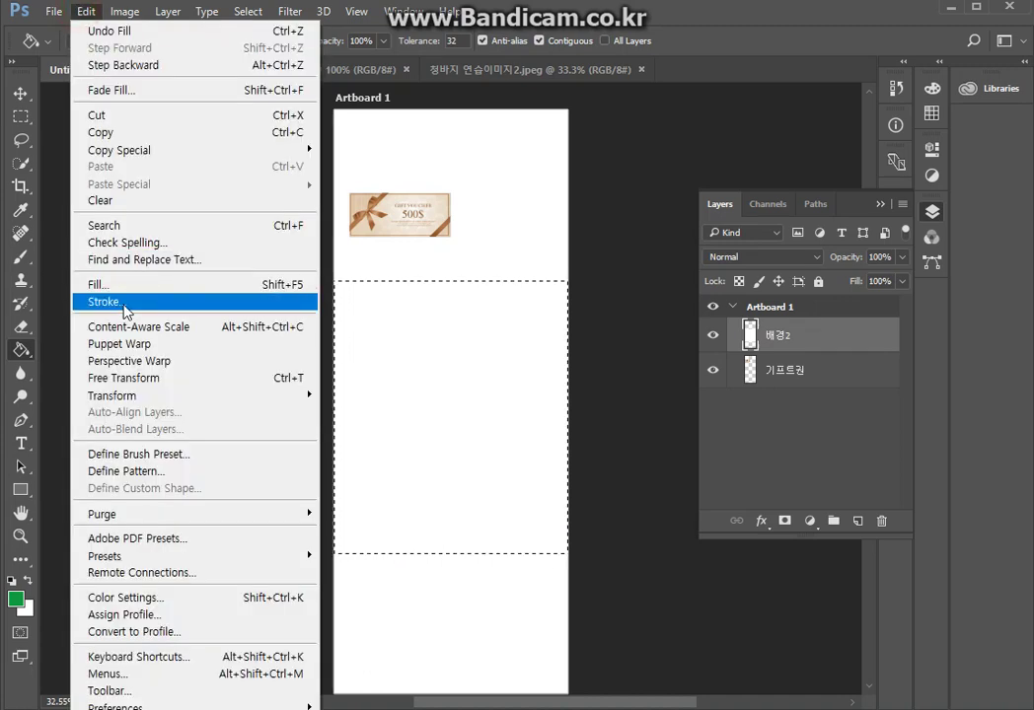
left_click(97, 284)
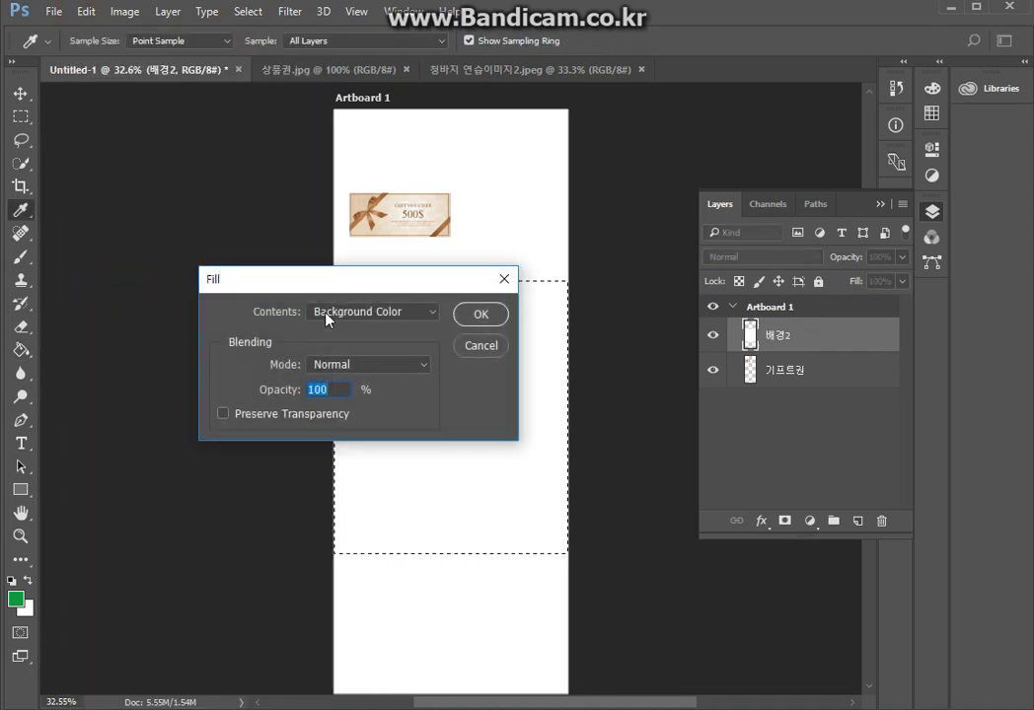
left_click(327, 314)
left_click(326, 329)
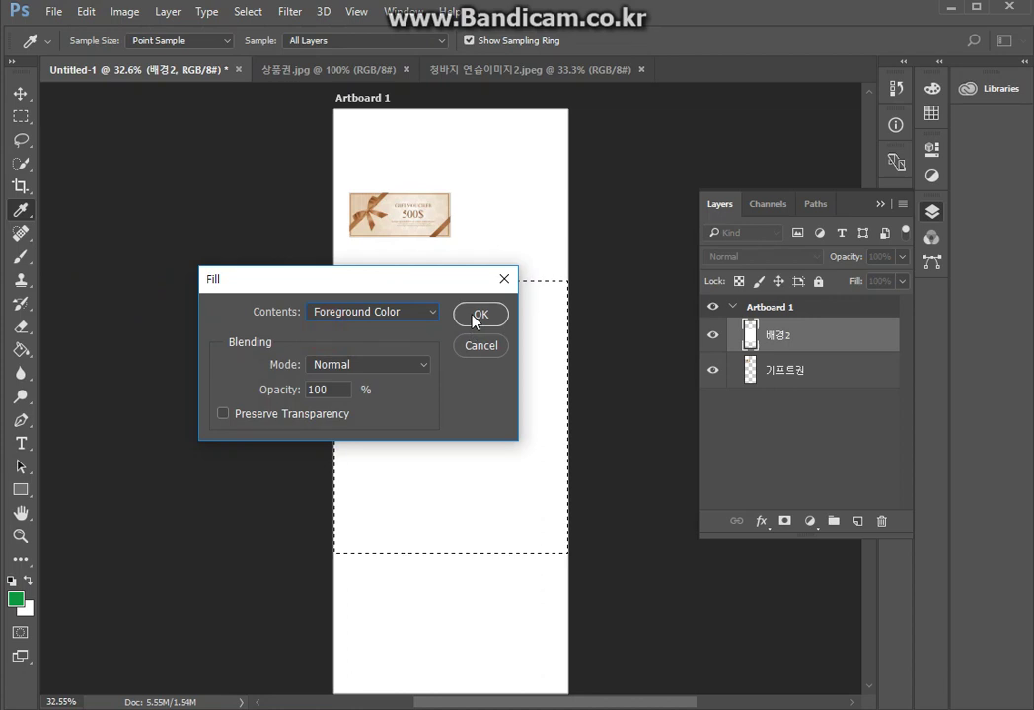
left_click(480, 314)
key("g")
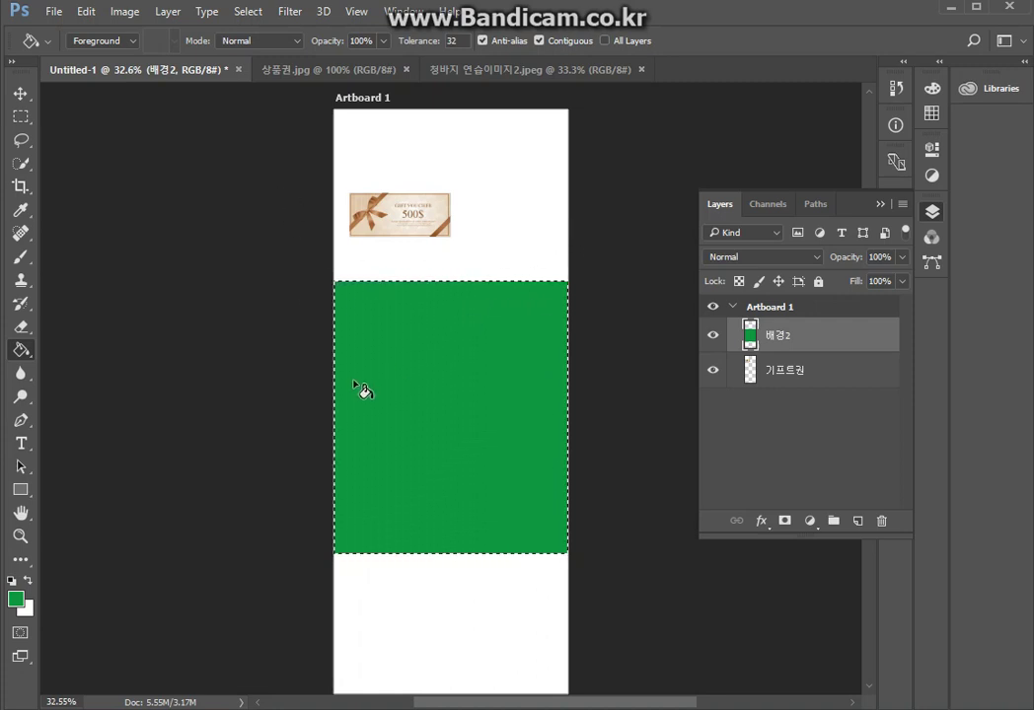
Step: Set the background colour to bright red and fill the selection on the 배경2 layer with it
left_click(24, 609)
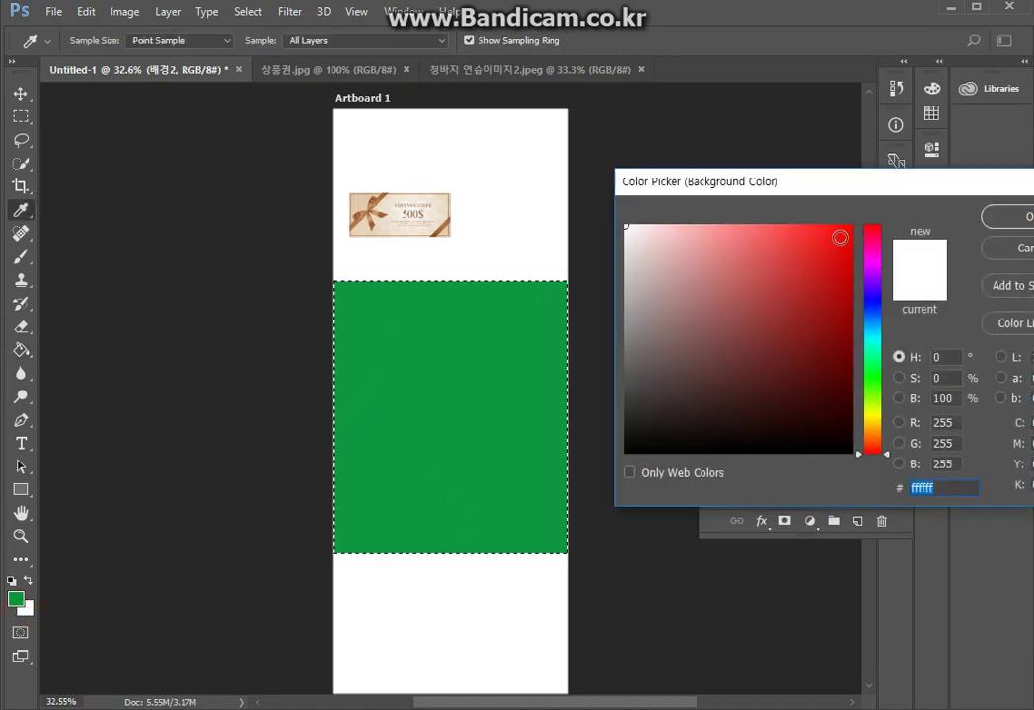
left_click(840, 237)
left_click(1017, 217)
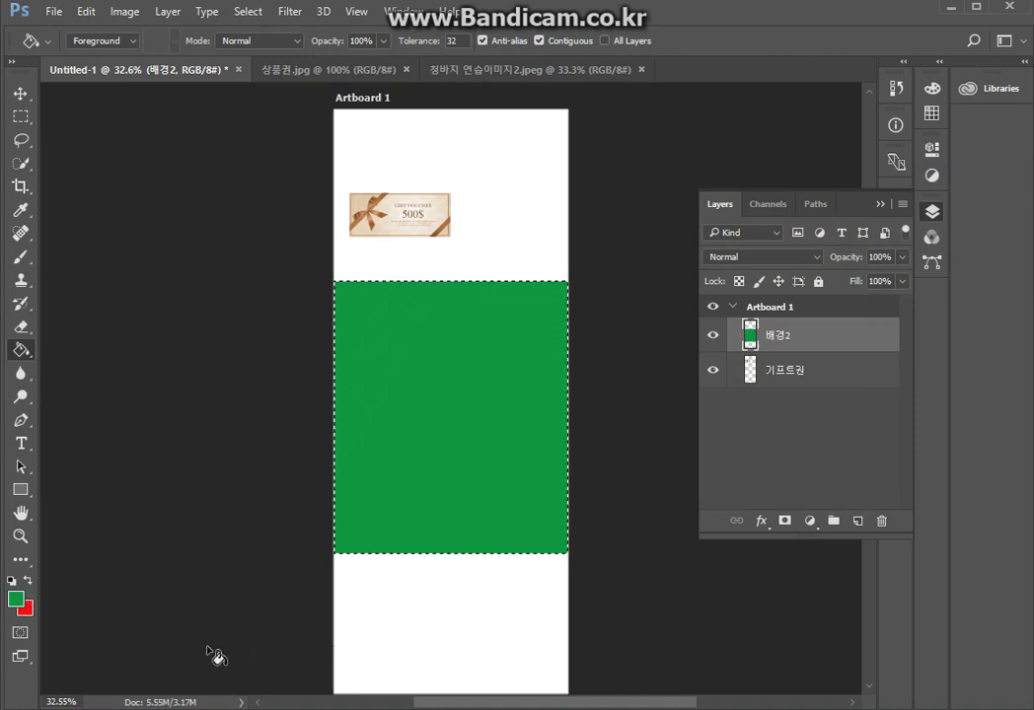
key("ctrl+BackSpace")
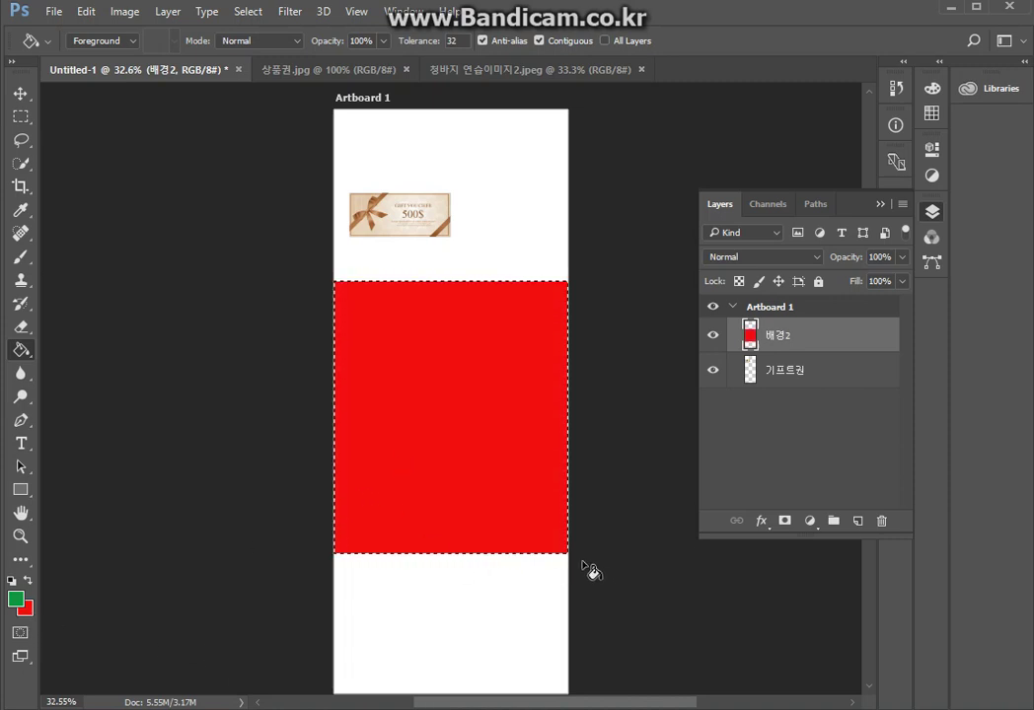
Step: Refill the selection on the 배경2 layer with the green foreground colour and deselect it
key("alt+BackSpace")
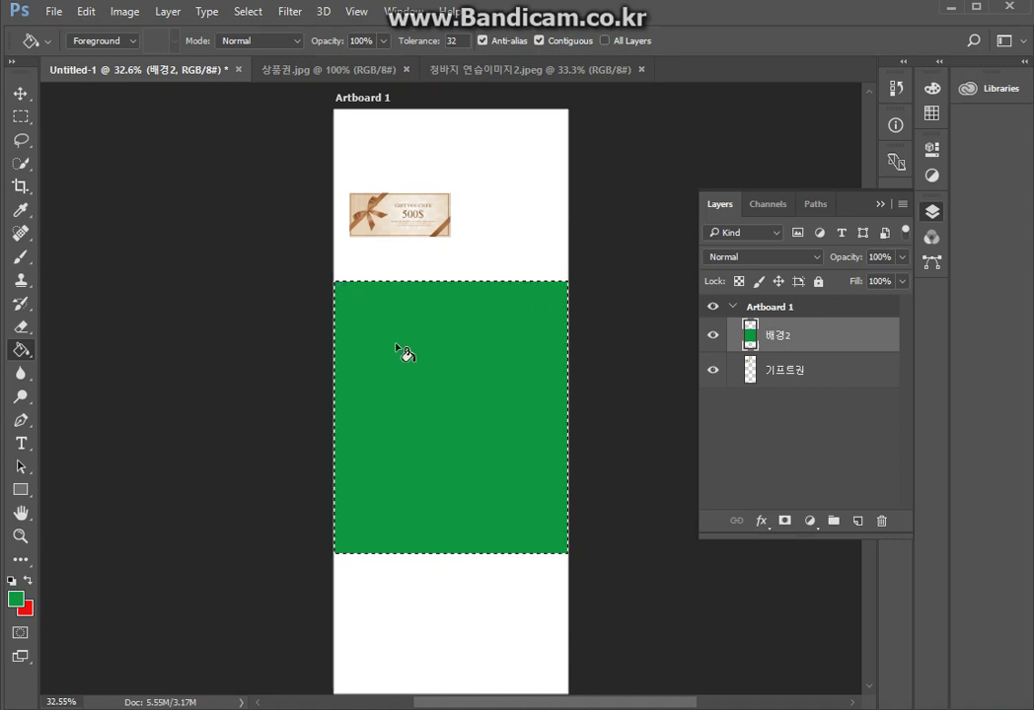
left_click(242, 14)
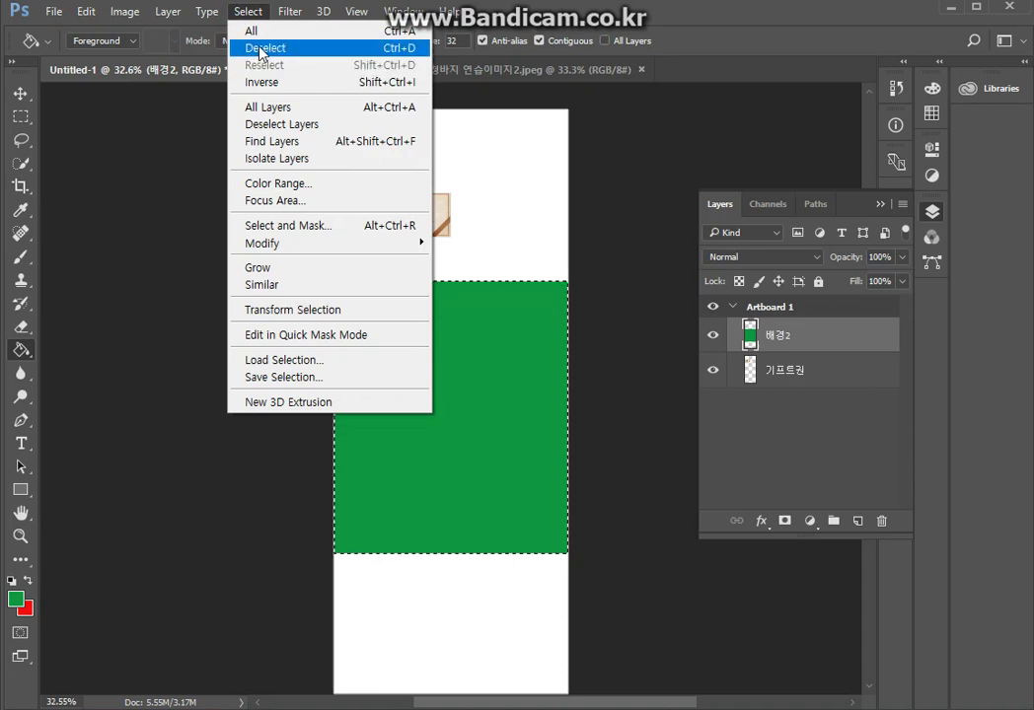
left_click(260, 49)
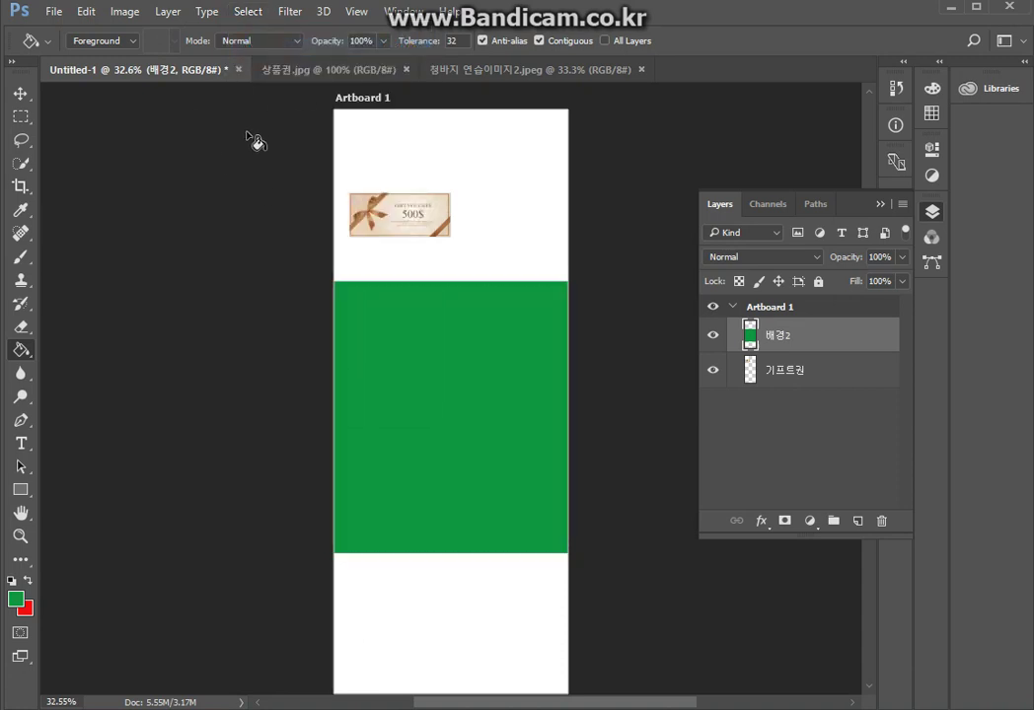
Step: Move the gift voucher on the 기프트권 layer down so it straddles the upper edge of the green block
left_click(20, 92)
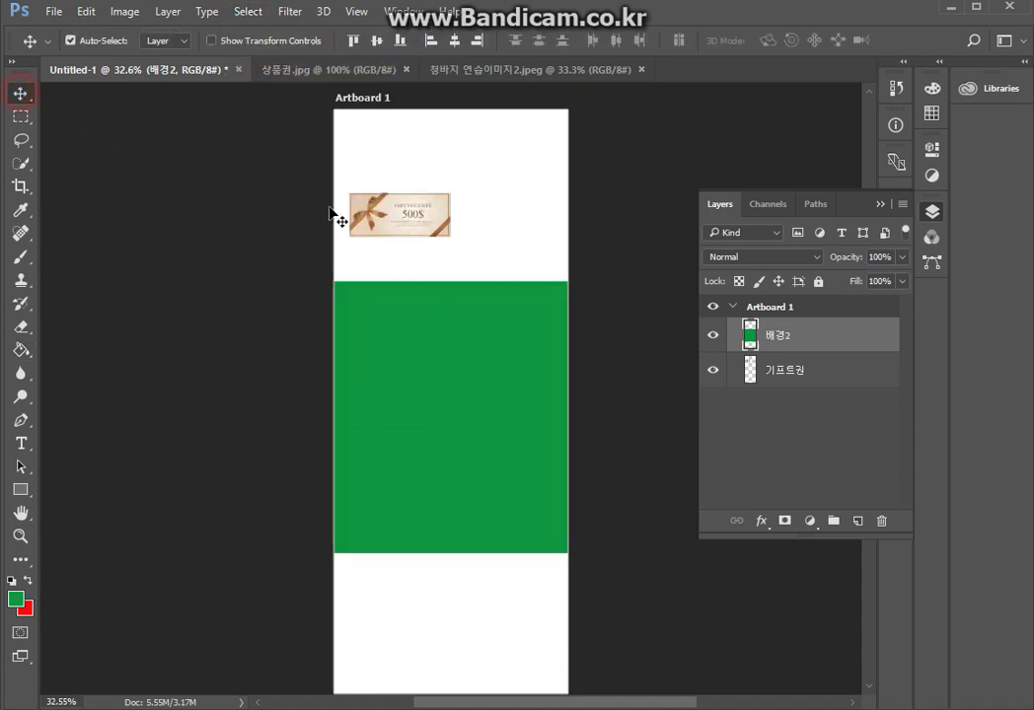
left_click(781, 373)
left_click_drag(400, 226, 393, 284)
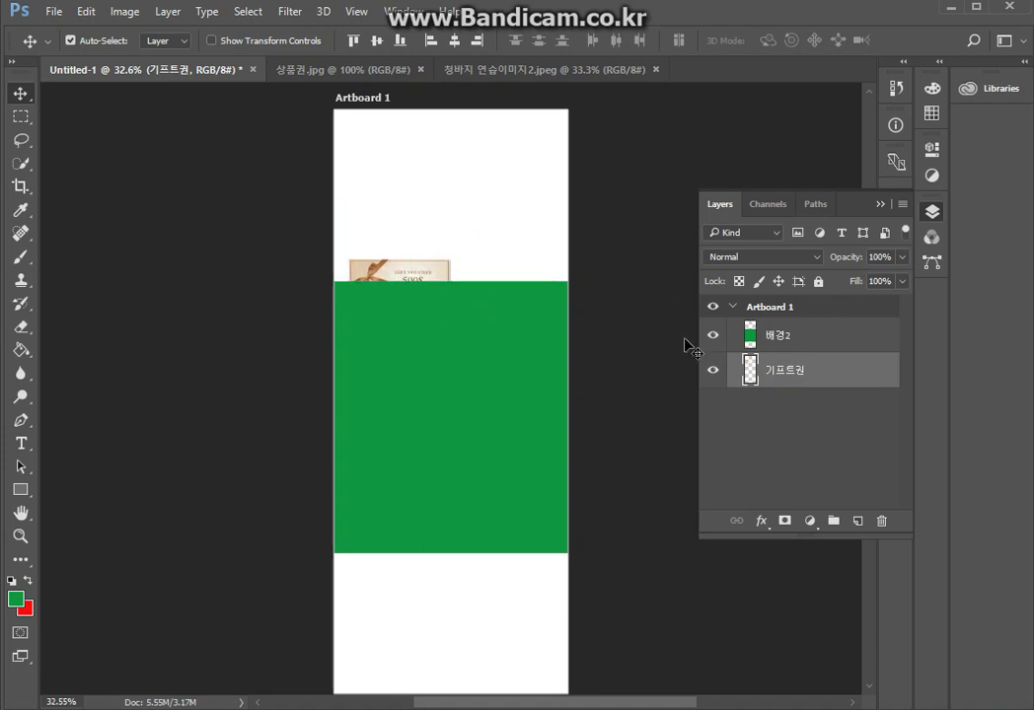
Step: Reorder the layers so that 기프트권 sits above 배경2, placing the voucher in front of the green block
left_click_drag(784, 372, 783, 328)
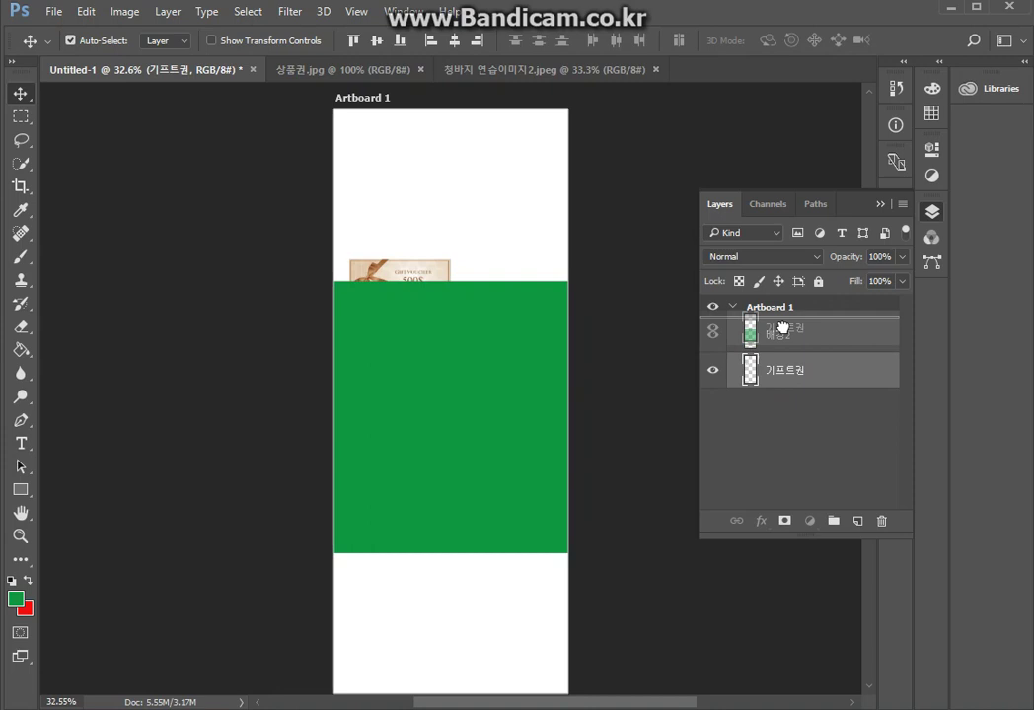
left_click_drag(785, 334, 779, 383)
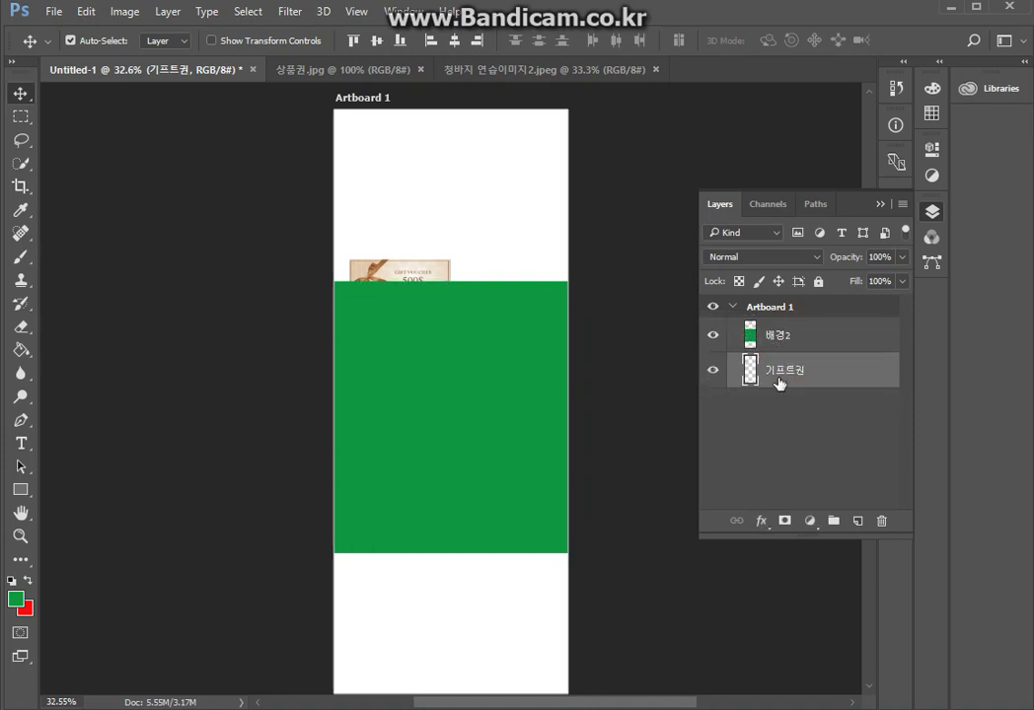
left_click_drag(780, 335, 782, 387)
mouse_move(784, 335)
left_mouse_down()
mouse_move(784, 386)
mouse_move(782, 330)
left_mouse_up()
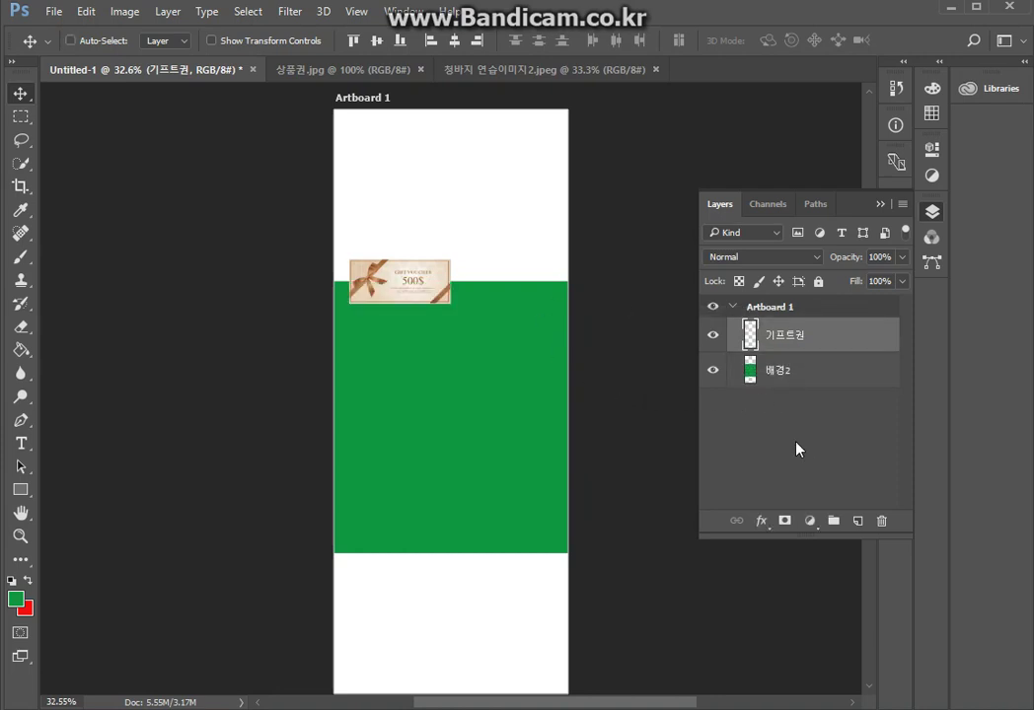
Step: Duplicate the 기프트권 layer and move the copy down and to the right so it partly overlaps the original voucher
key("ctrl+1")
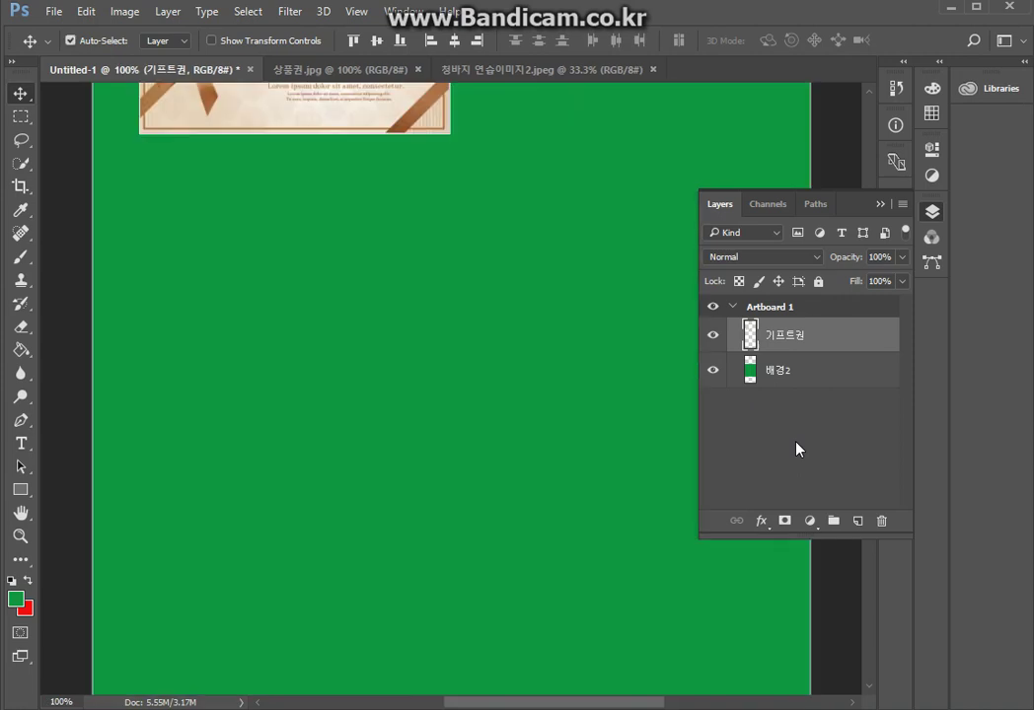
left_click_drag(325, 351, 316, 563)
left_click_drag(375, 404, 402, 447)
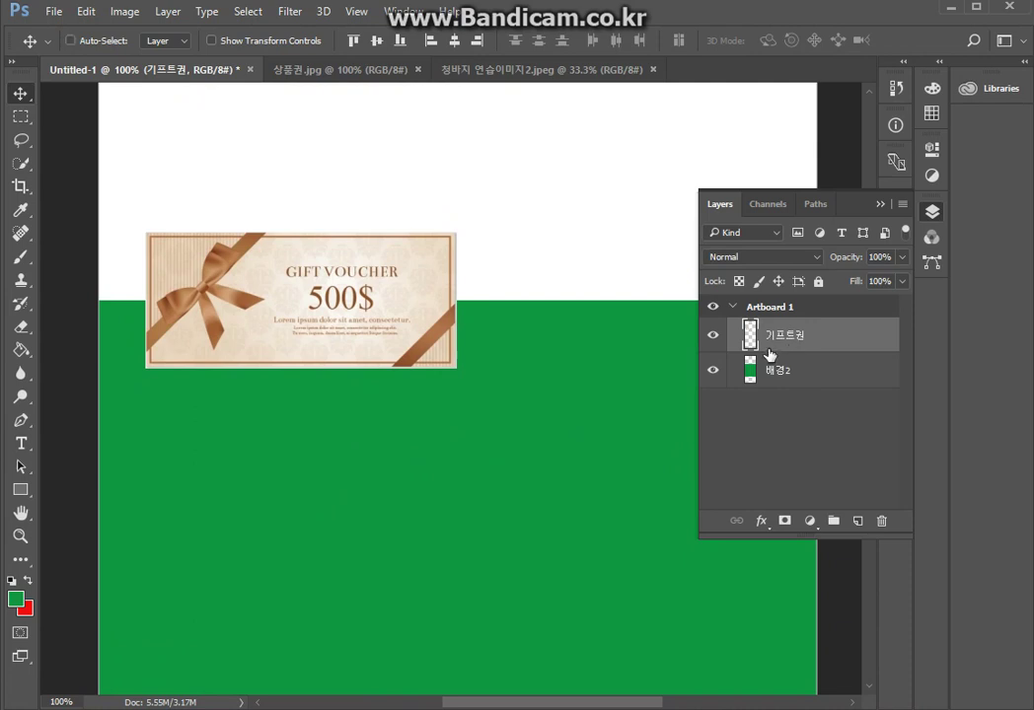
key("ctrl+j")
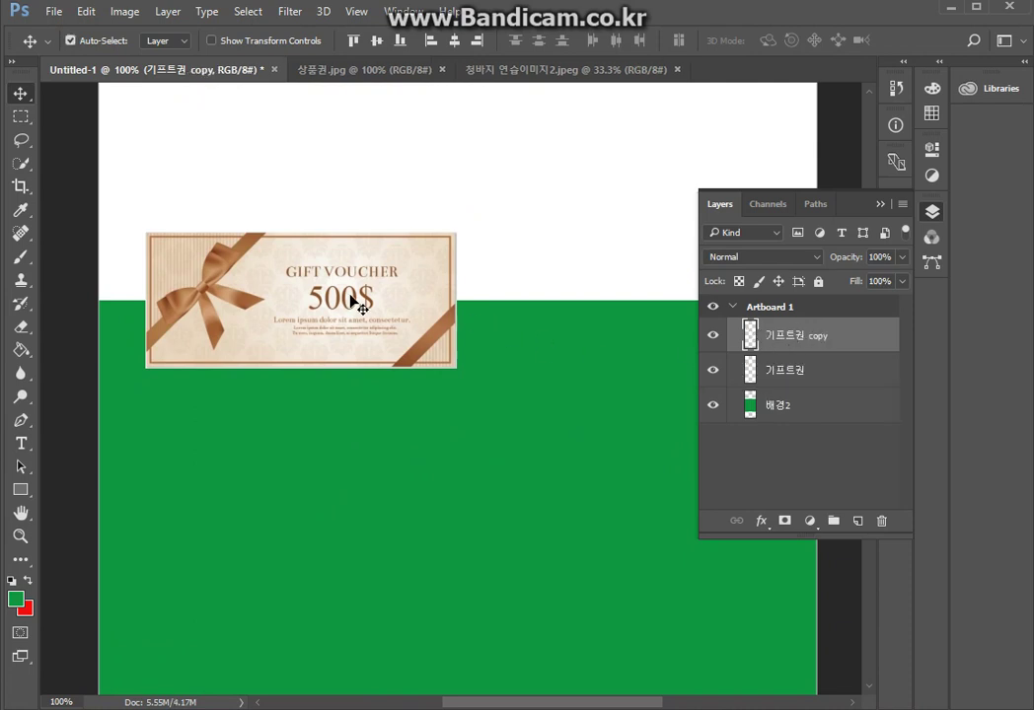
left_click_drag(351, 306, 388, 372)
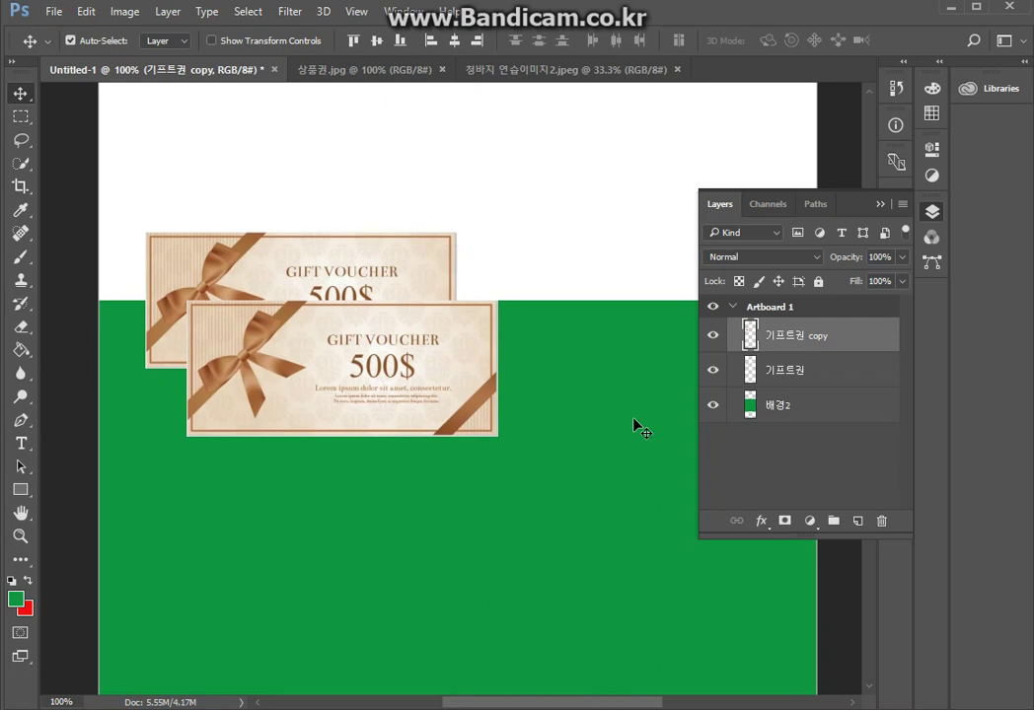
key("ctrl+minus")
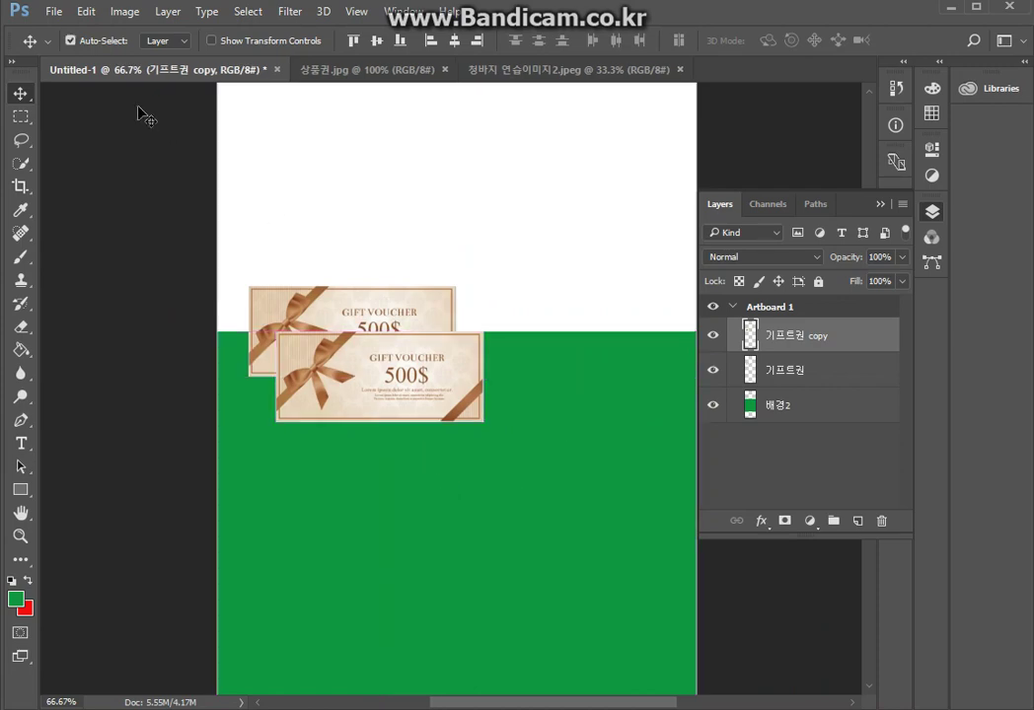
Step: Open the image 스타벅스.jpg from the source folder and collapse the Layers panel to clear the view
left_click(50, 12)
left_click(73, 55)
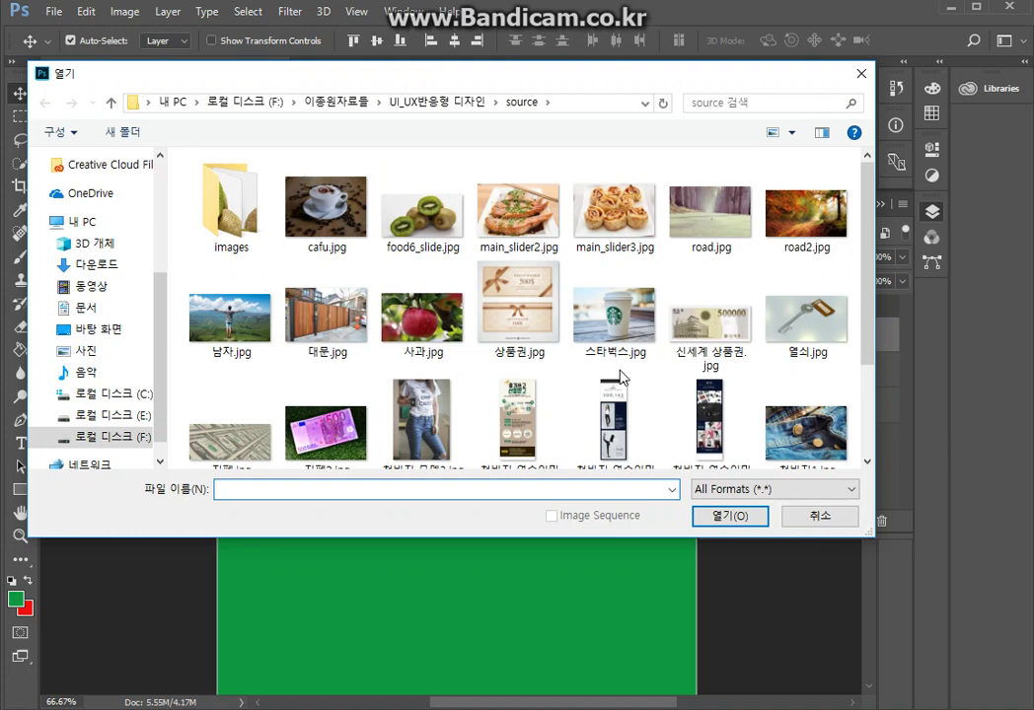
left_click(614, 321)
left_click(720, 516)
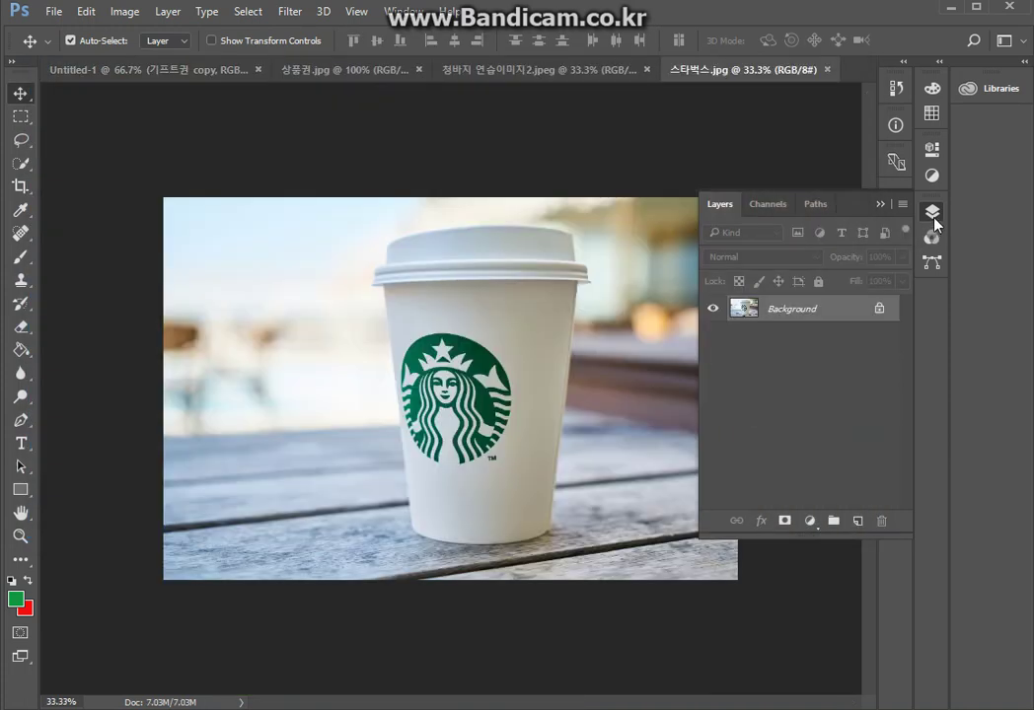
left_click(932, 212)
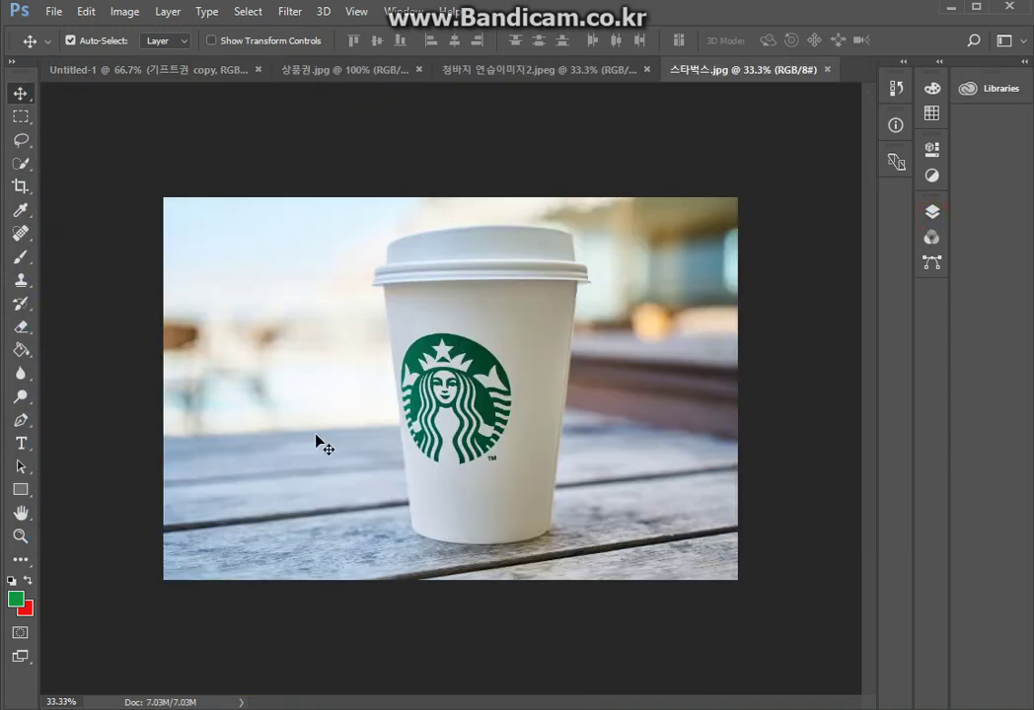
Step: Try to trace the coffee cup's left edge with the freehand Lasso tool
left_click(21, 141)
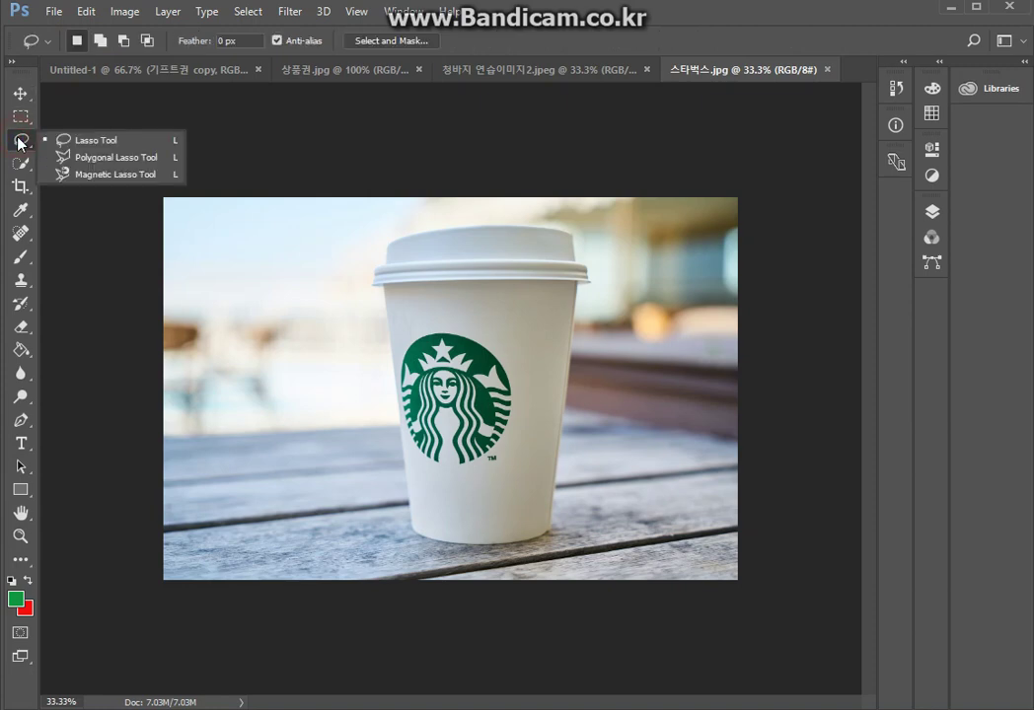
left_click(21, 117)
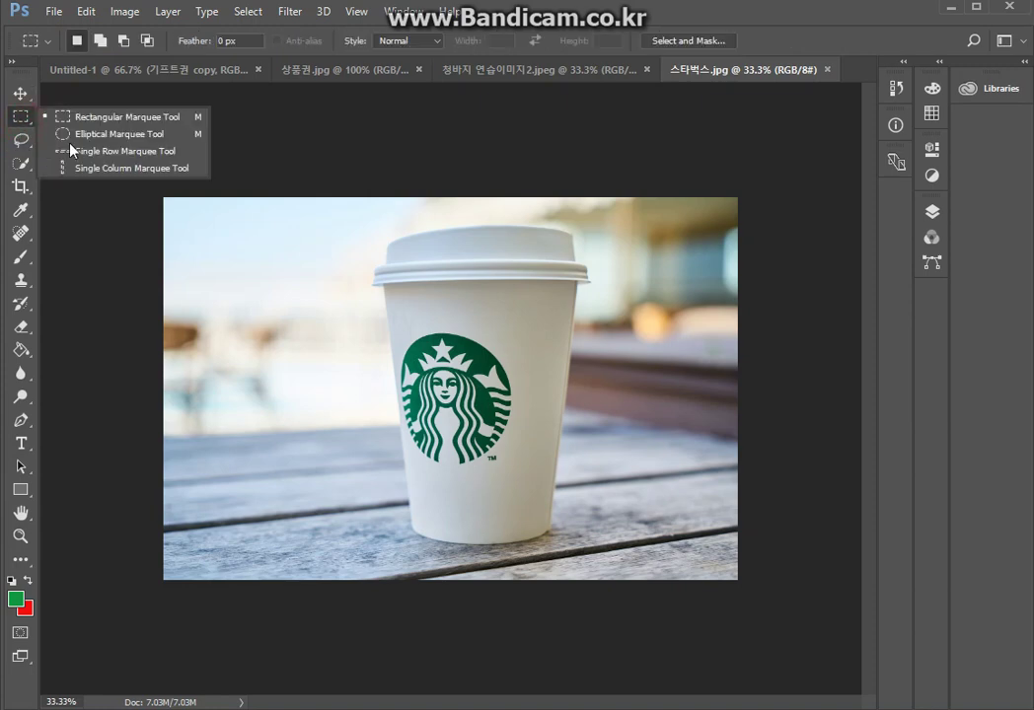
left_click(19, 143)
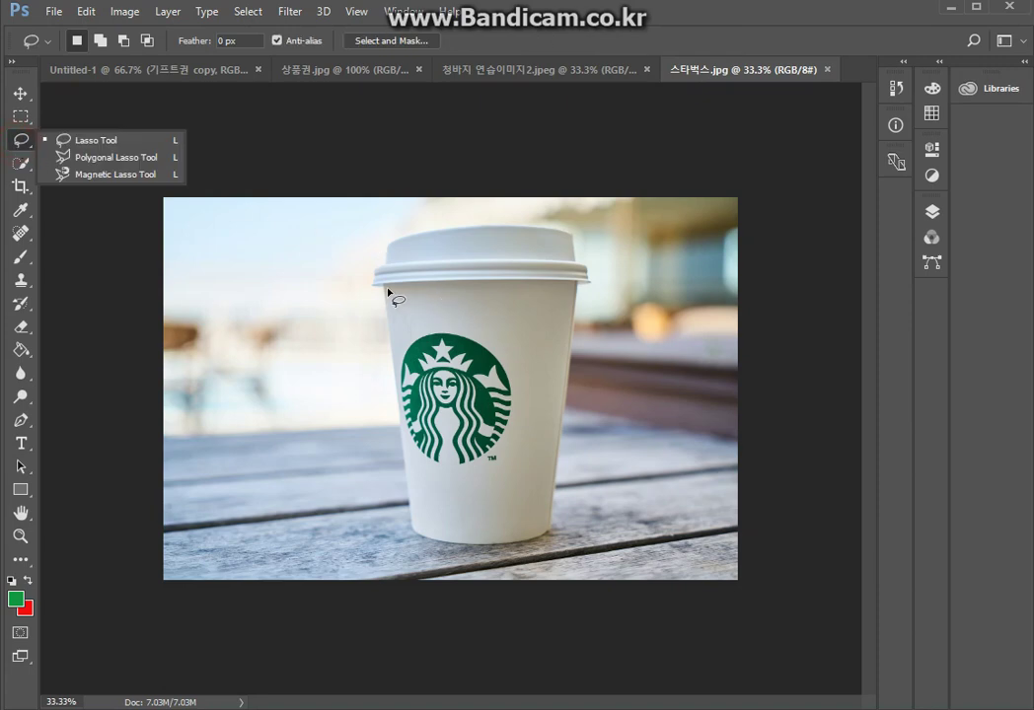
left_click_drag(383, 292, 407, 444)
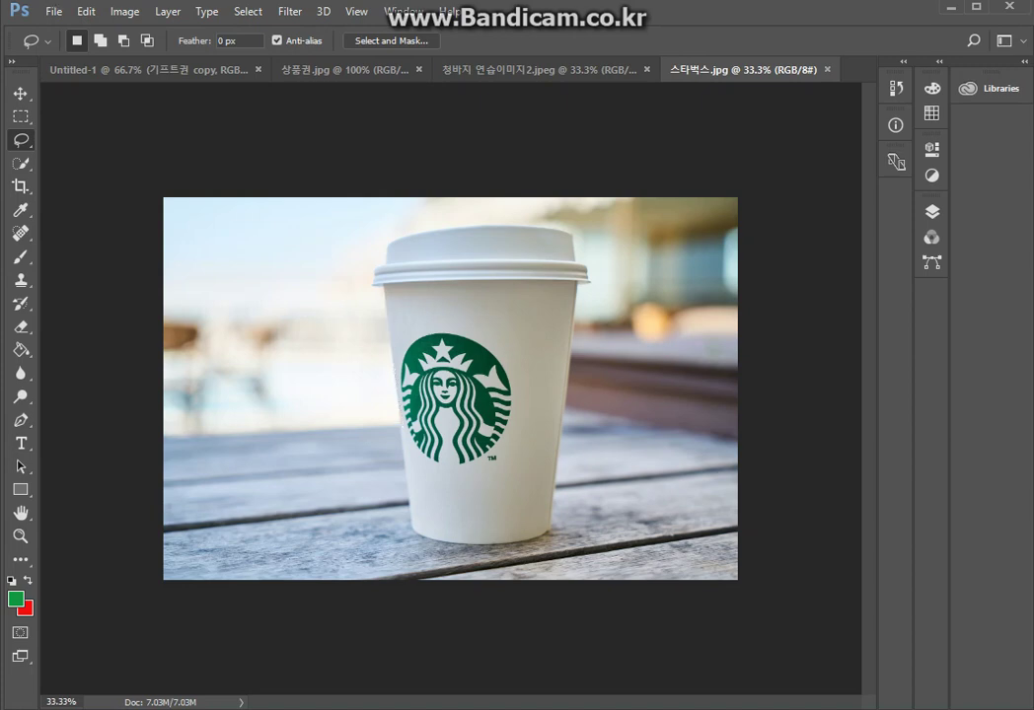
Step: Outline the cup's body below the lid with the Polygonal Lasso tool, close the selection and deselect it
left_click(22, 144)
left_click(49, 130)
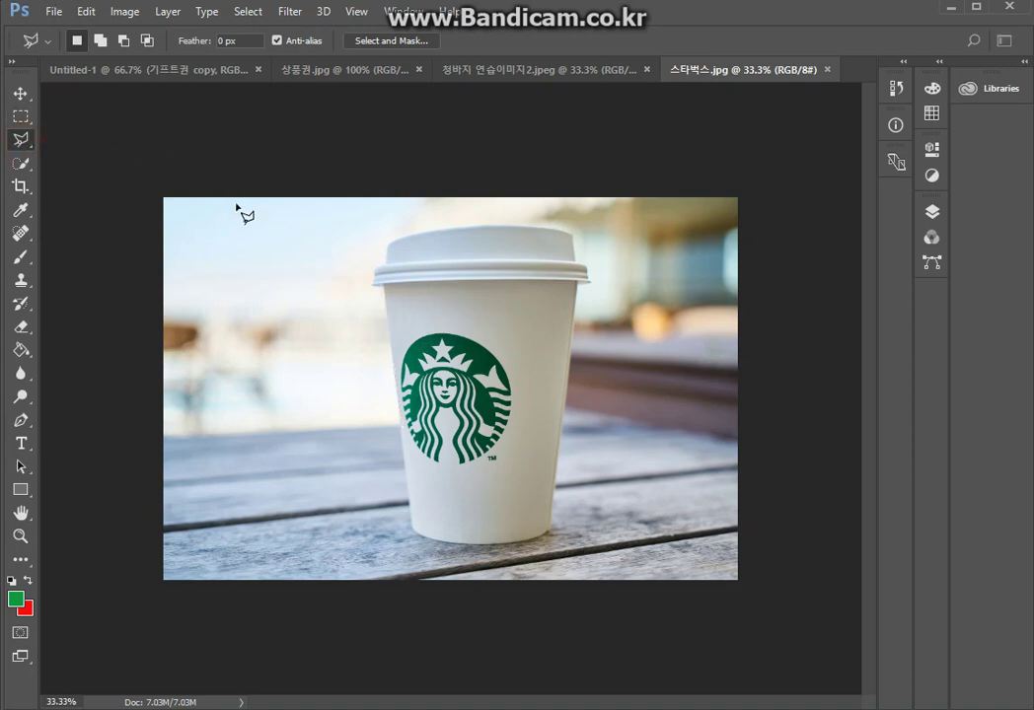
left_click(383, 286)
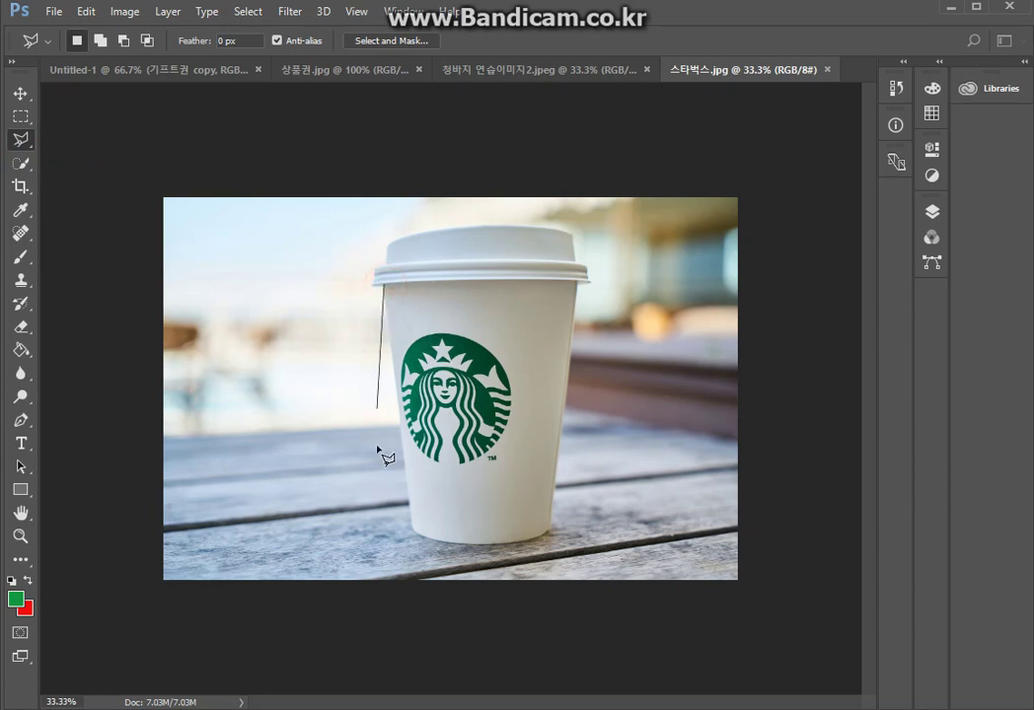
left_click(413, 530)
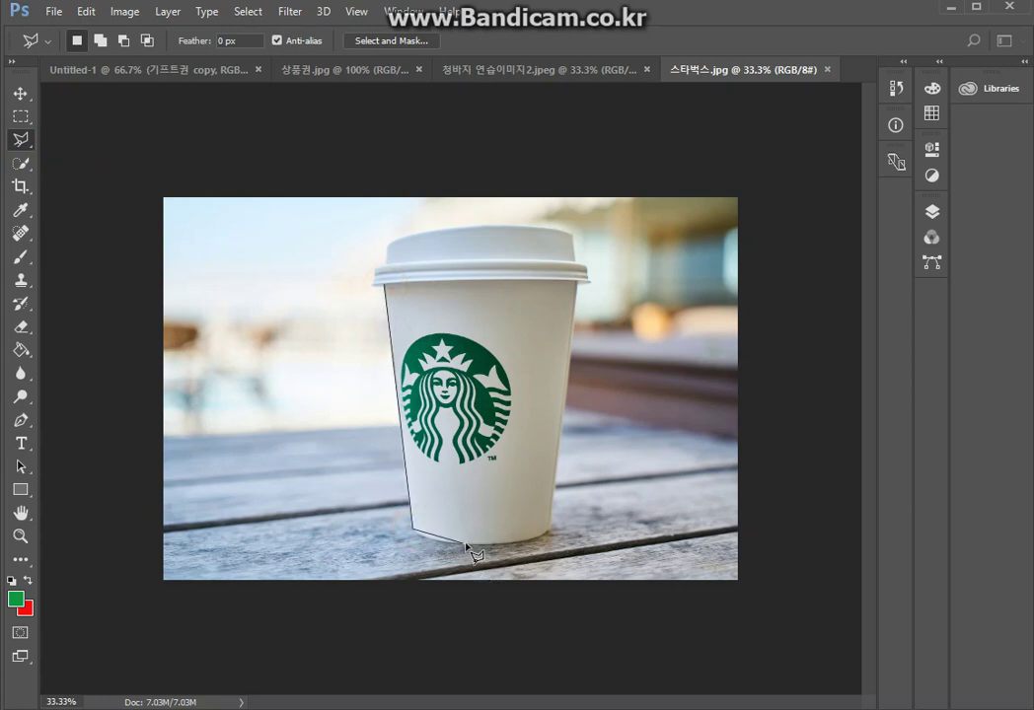
left_click(467, 544)
left_click(549, 535)
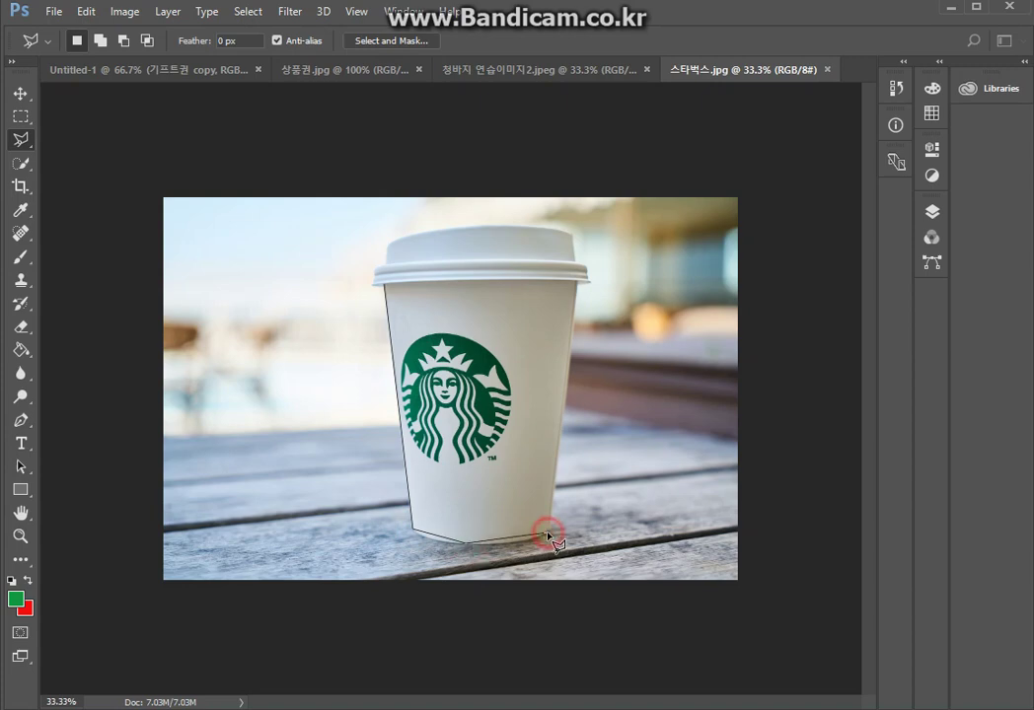
left_click(580, 281)
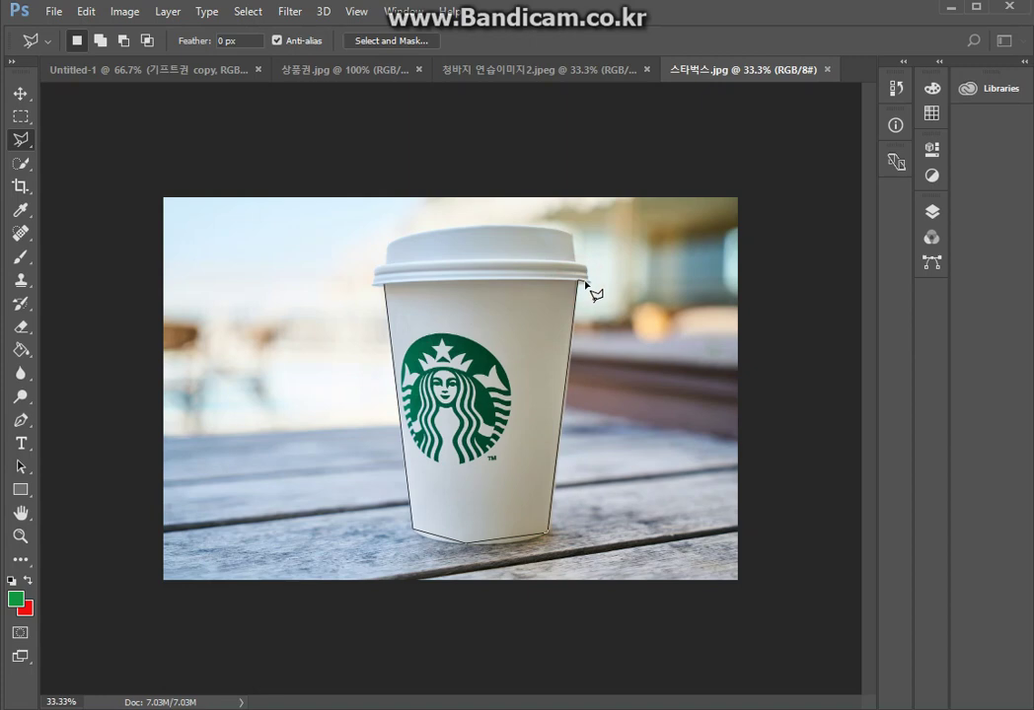
left_click(382, 284)
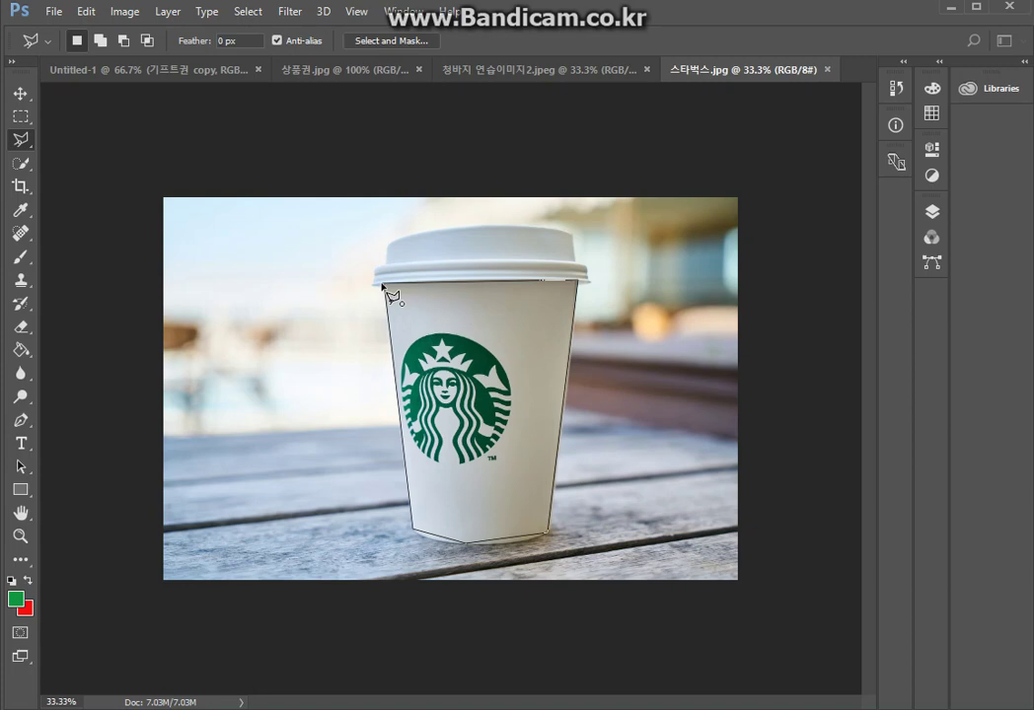
left_click(398, 284)
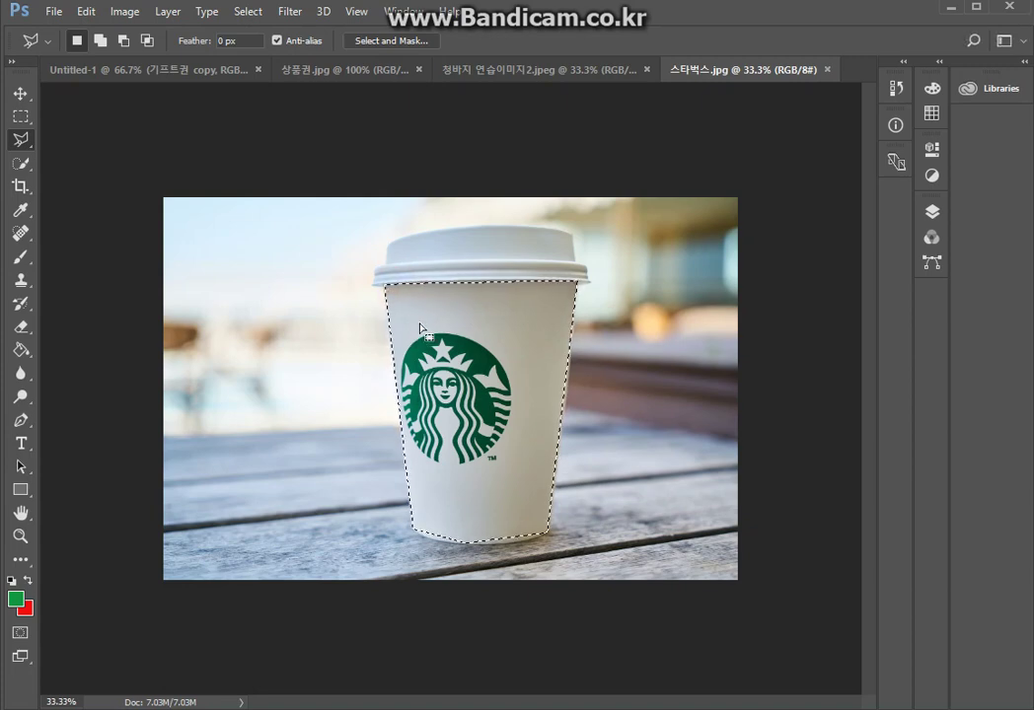
key("ctrl+d")
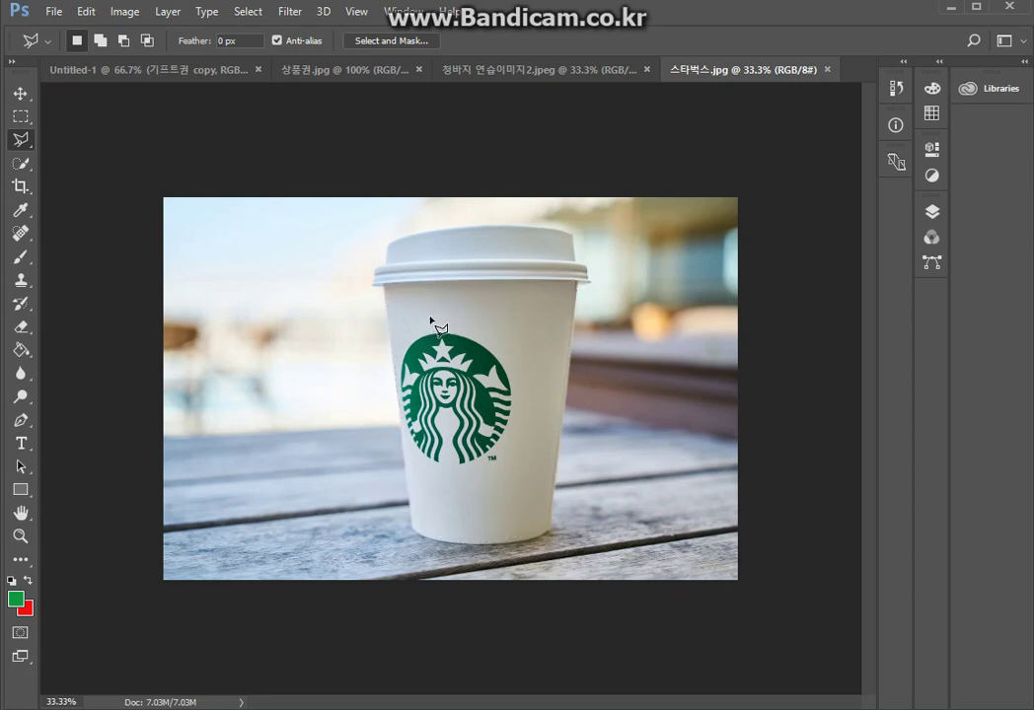
Step: Trace the whole coffee cup including its lid with the Magnetic Lasso tool and close the outline into a selection
left_click(19, 140)
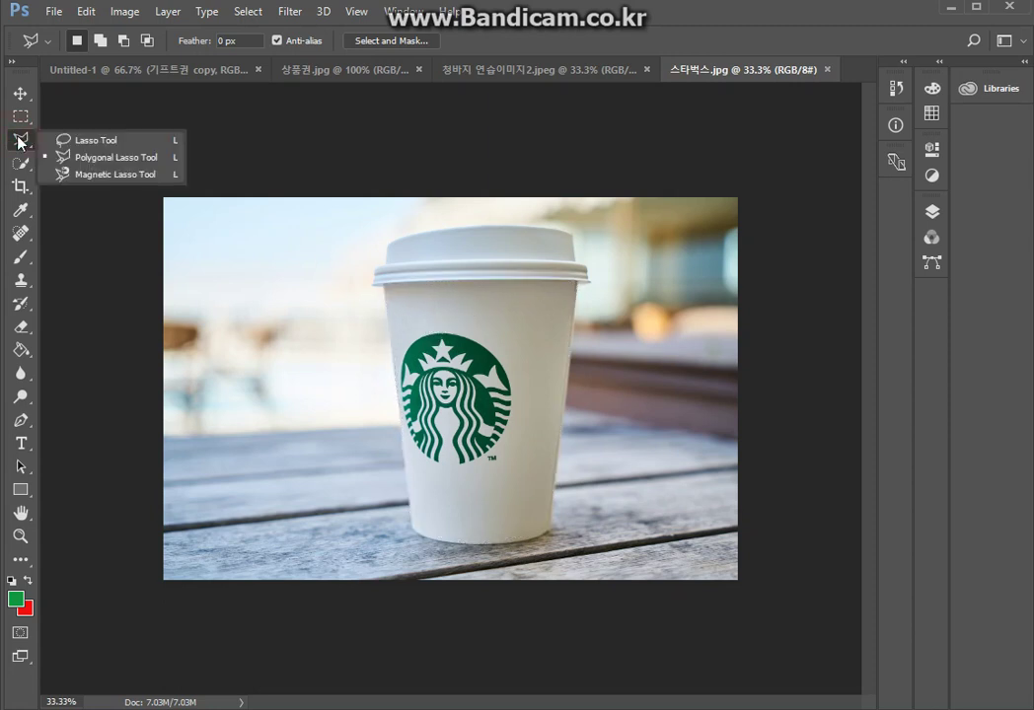
left_click(67, 174)
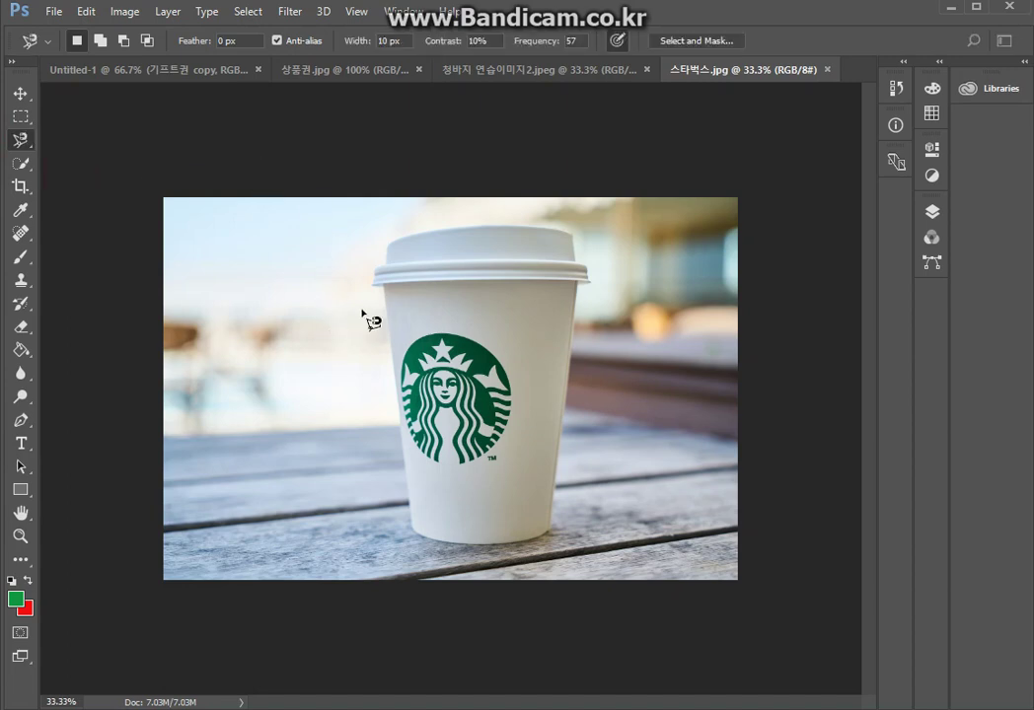
left_click(384, 285)
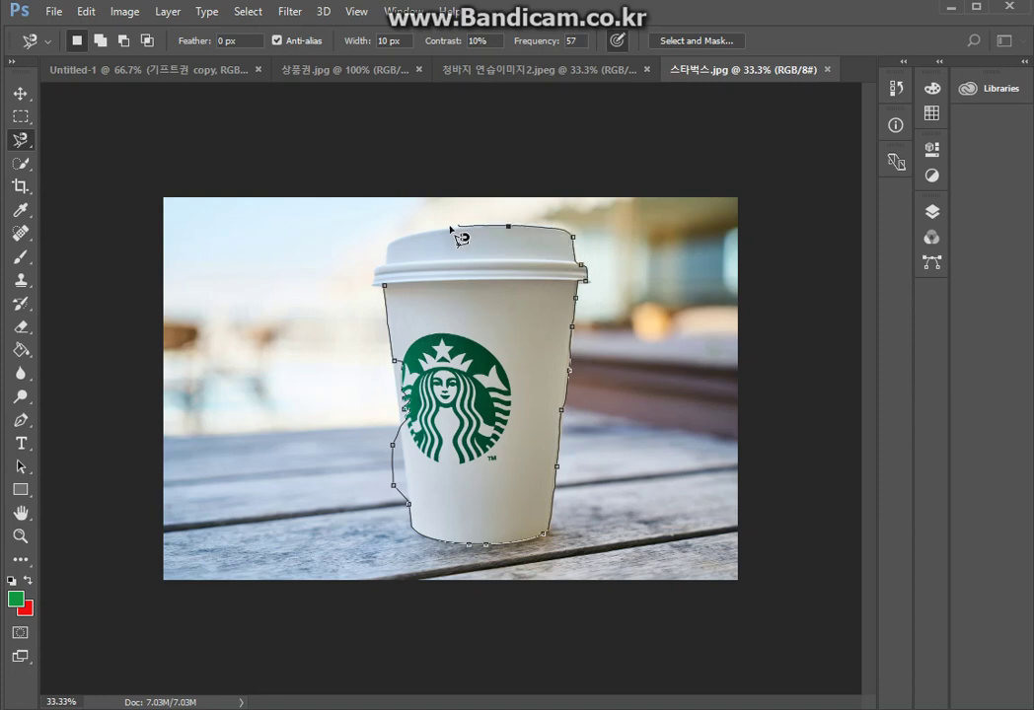
left_click(385, 268)
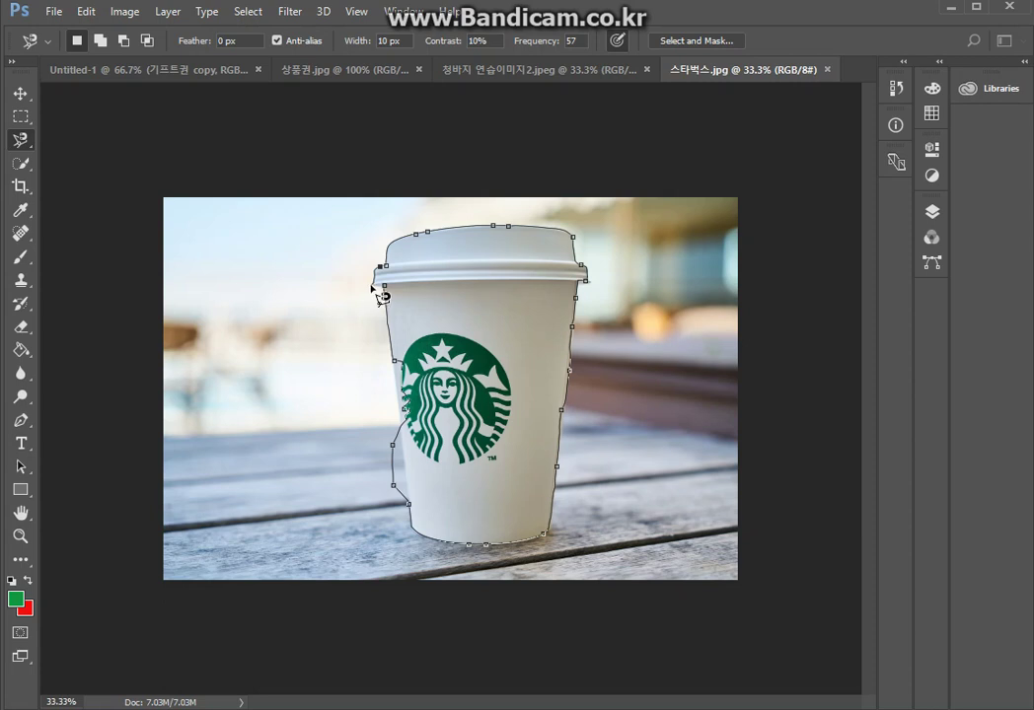
left_click(374, 283)
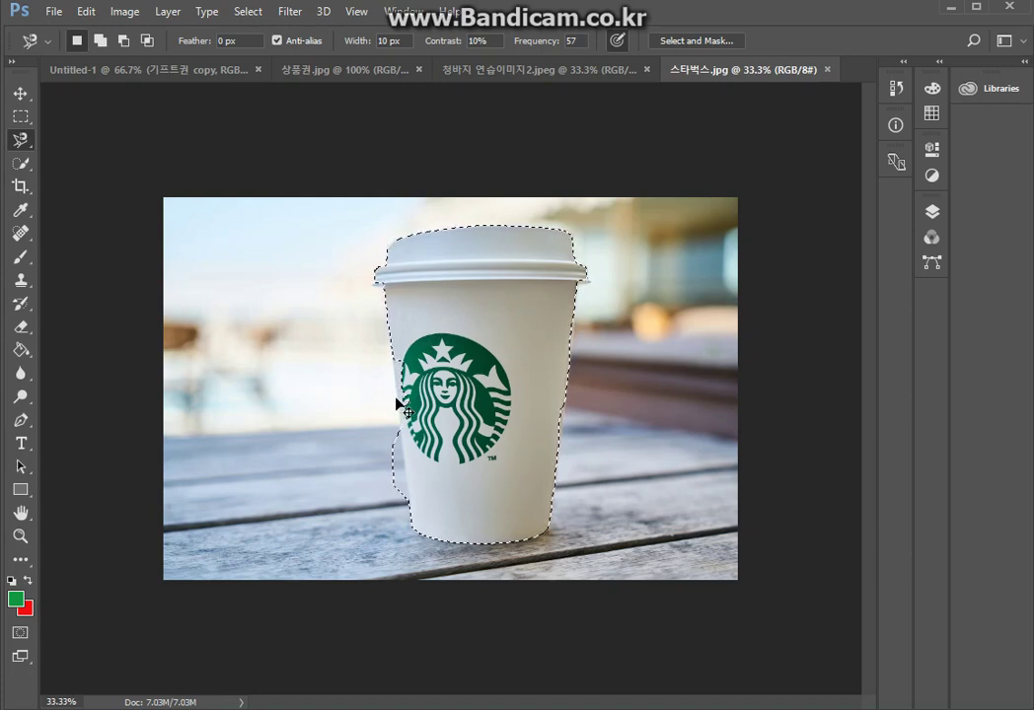
Step: Enlarge the view of the cup selection's left edge and switch to the Polygonal Lasso tool
key("ctrl+plus")
key("ctrl+plus")
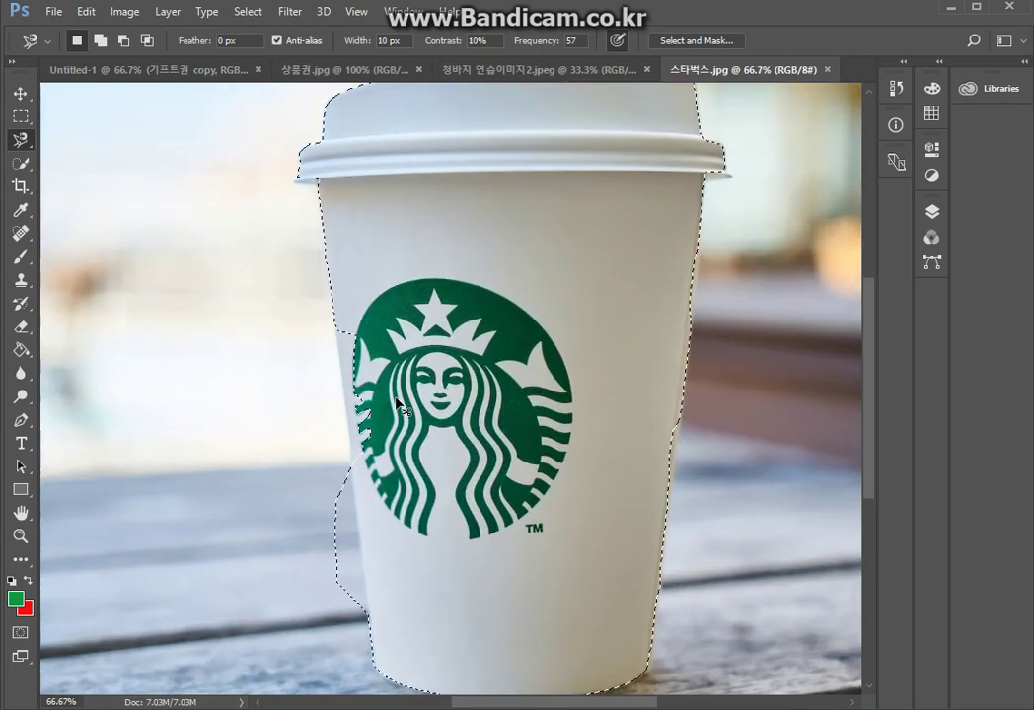
left_click_drag(436, 377, 357, 372)
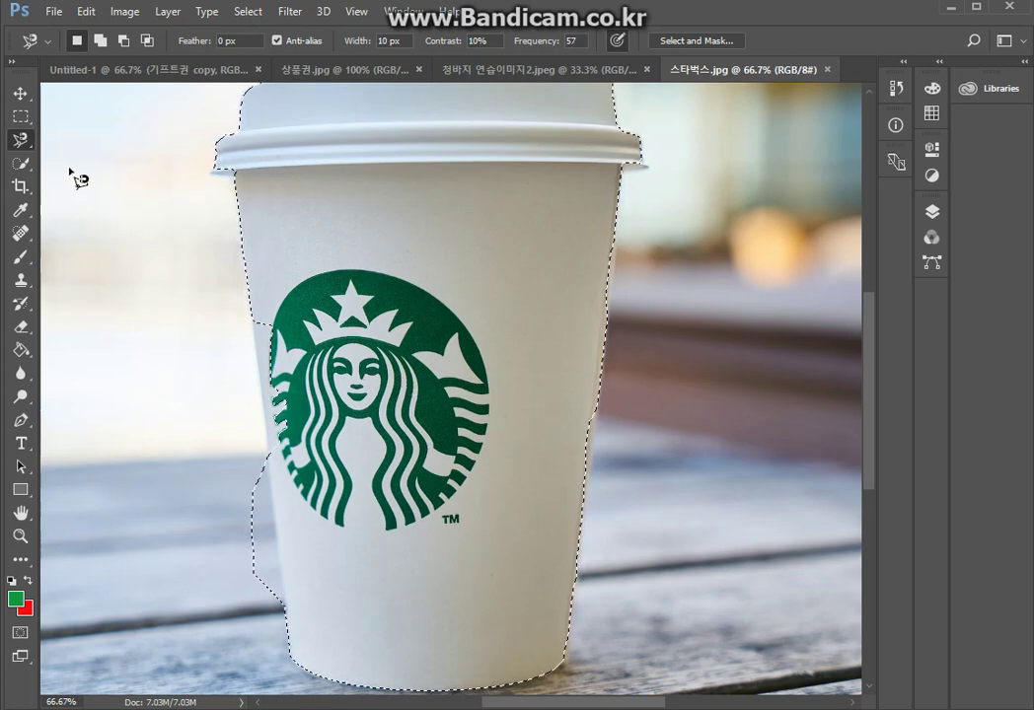
right_click(22, 144)
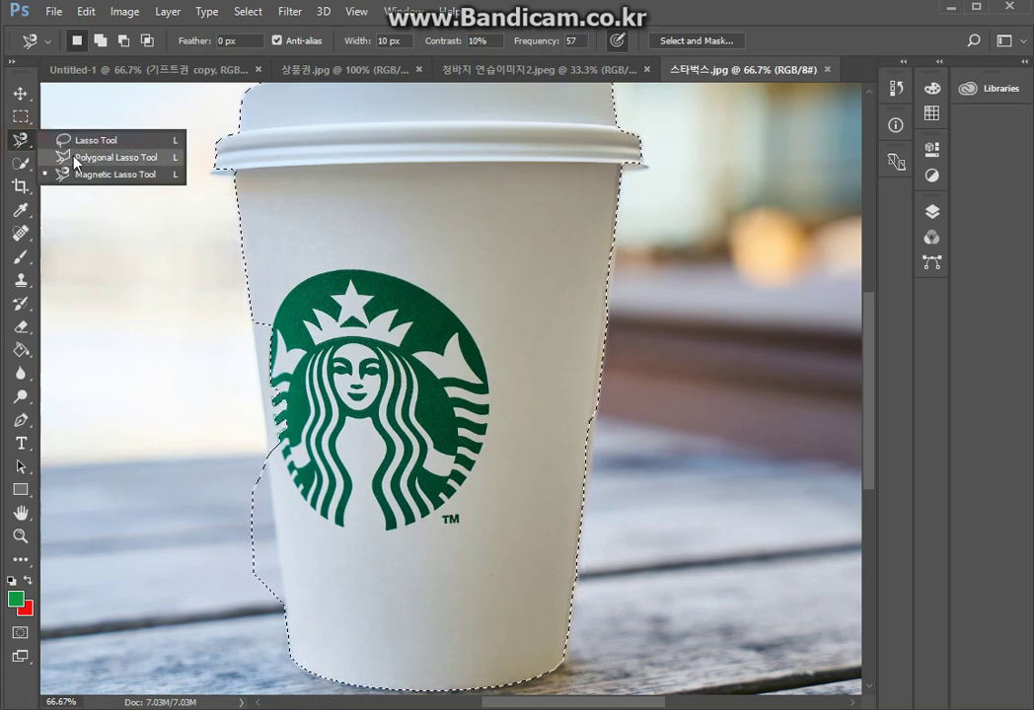
left_click(76, 158)
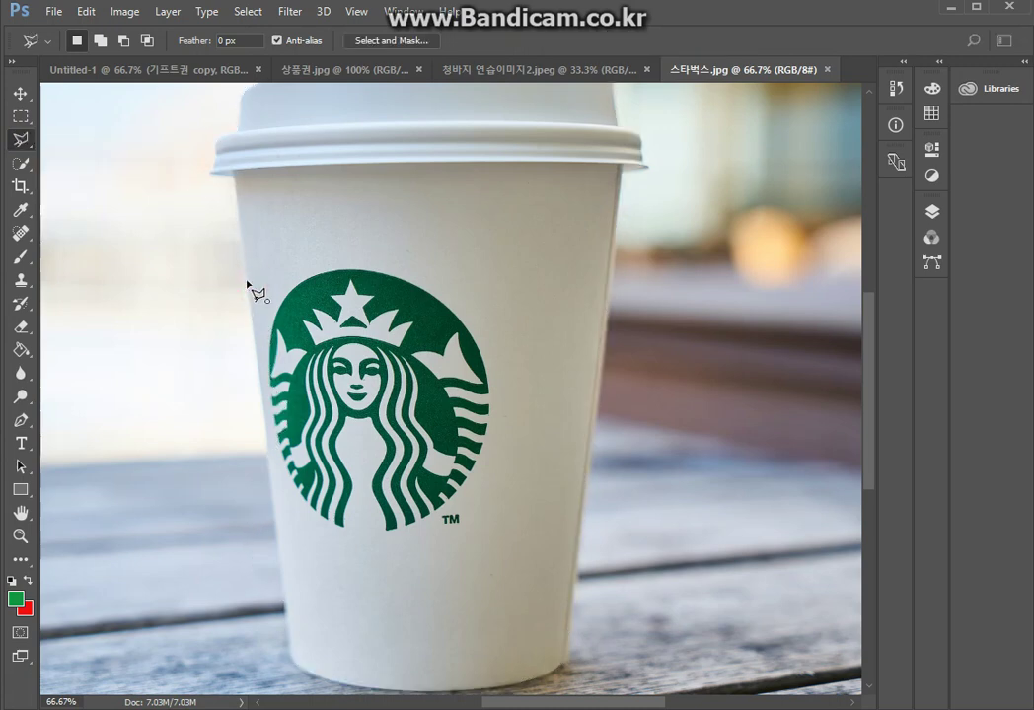
key("Escape")
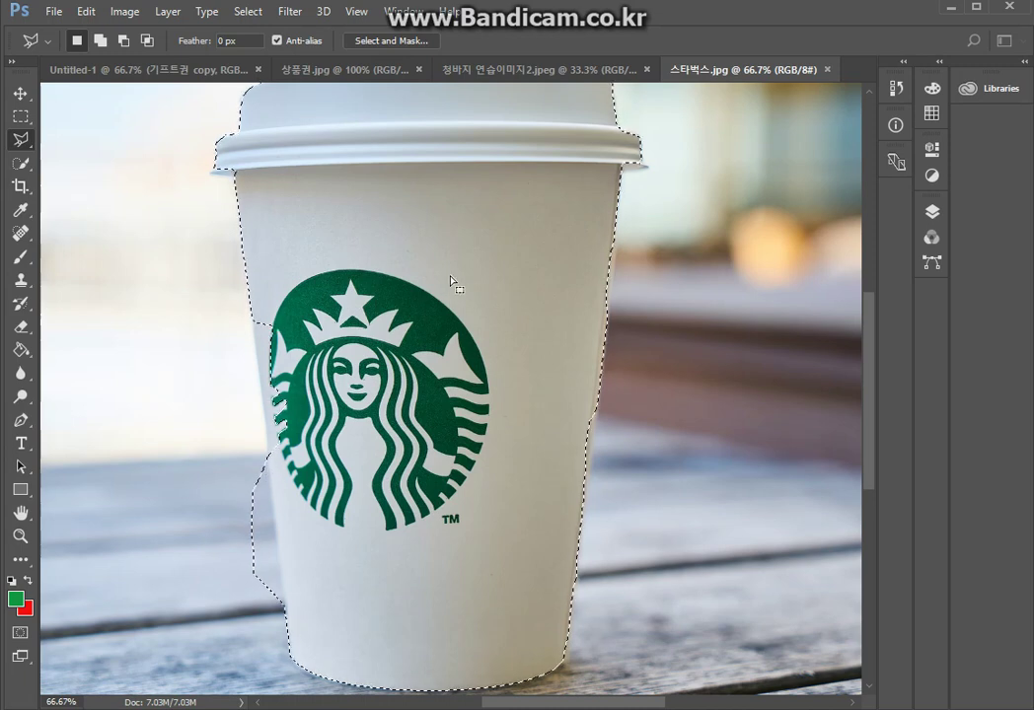
key("ctrl+d")
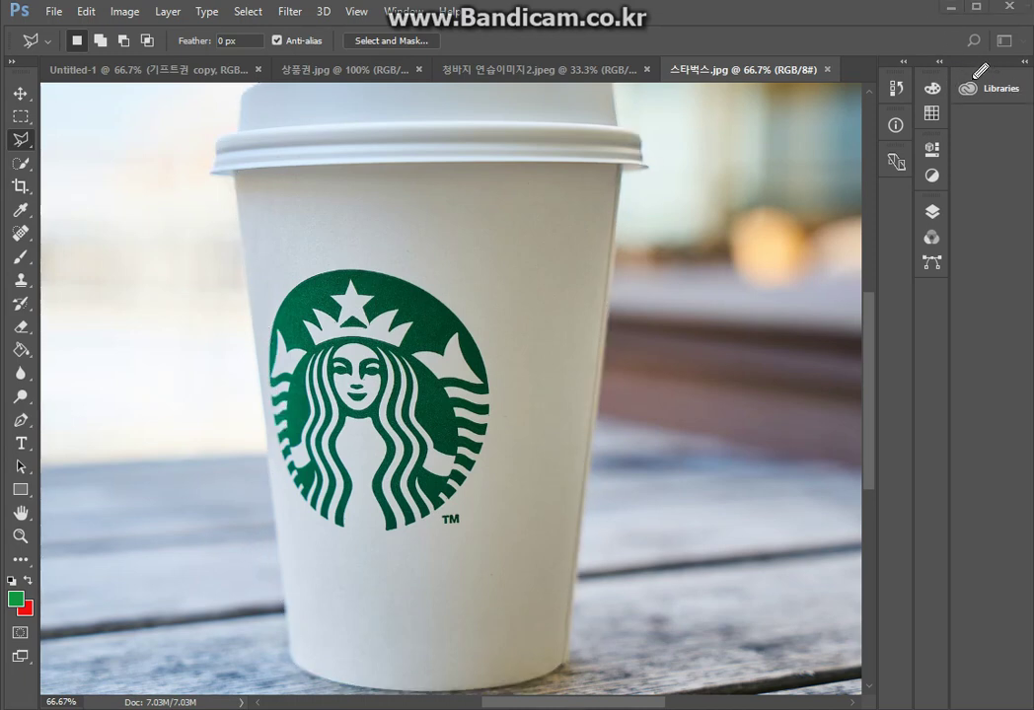
key("ctrl+shift+d")
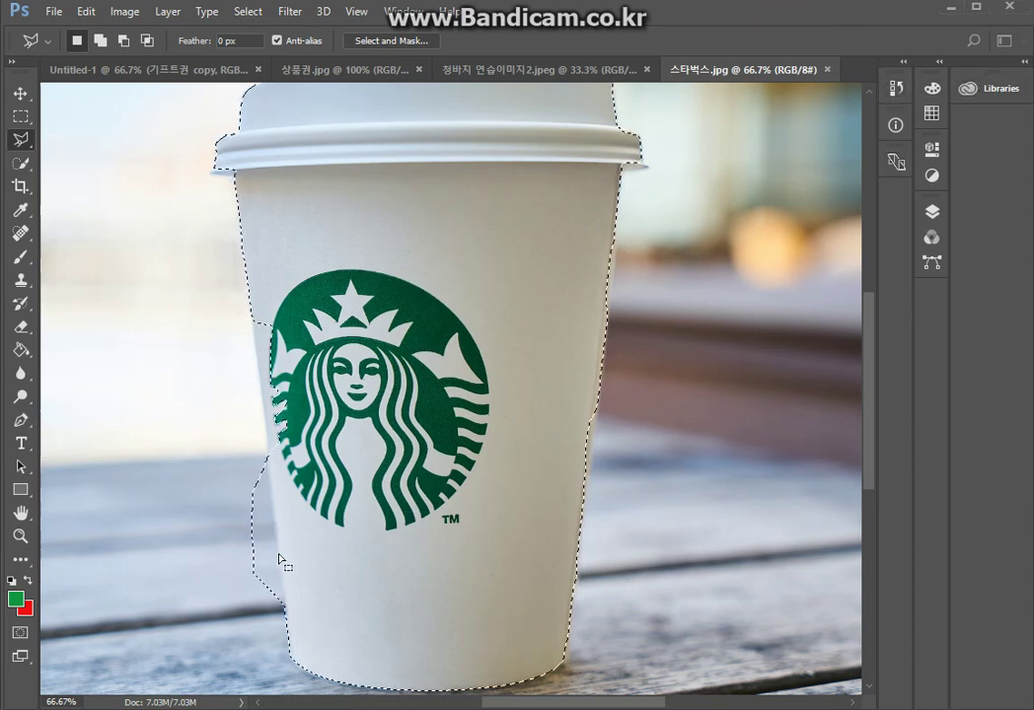
Step: Add the missing area around the logo's left side to the selection with a polygon following the cup's left edge
left_click(101, 43)
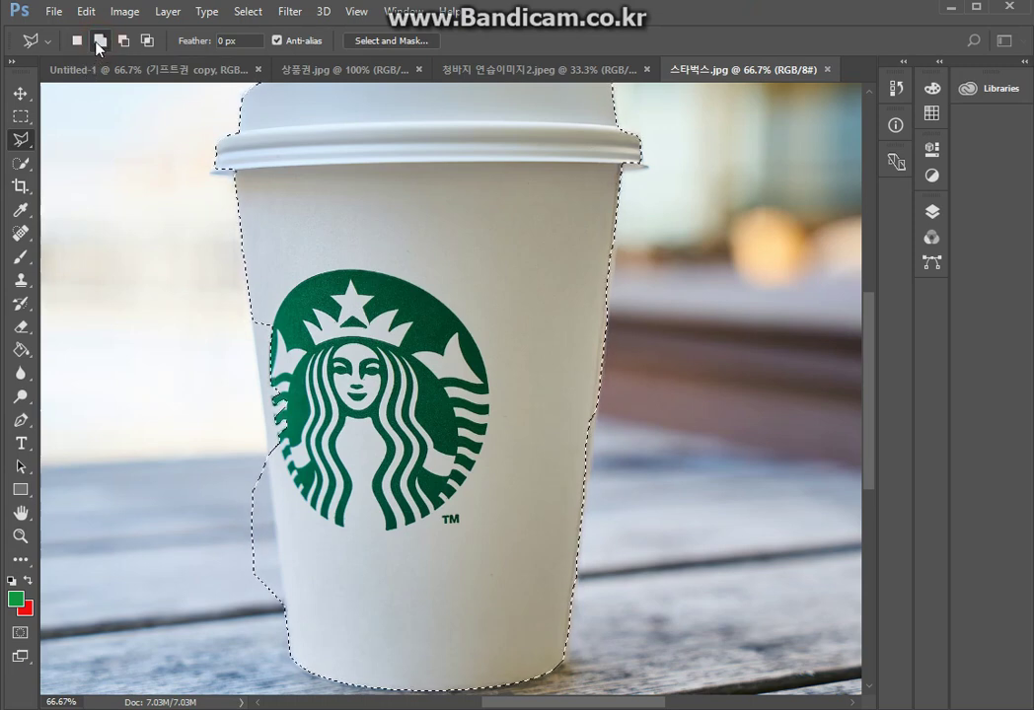
left_click(247, 280)
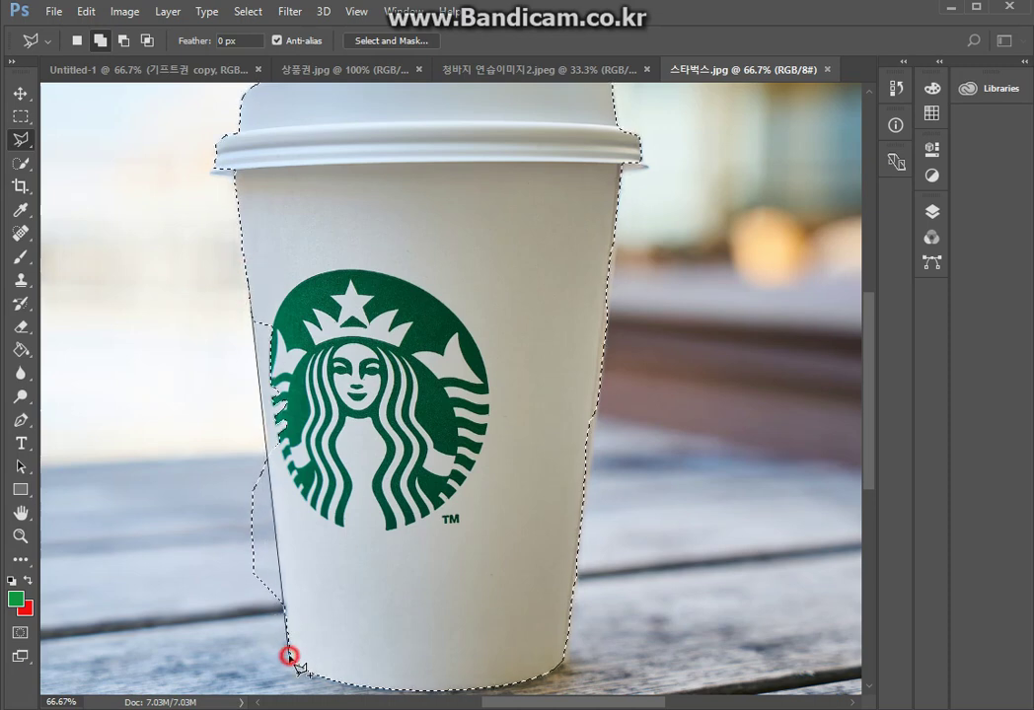
left_click(479, 546)
left_click(449, 217)
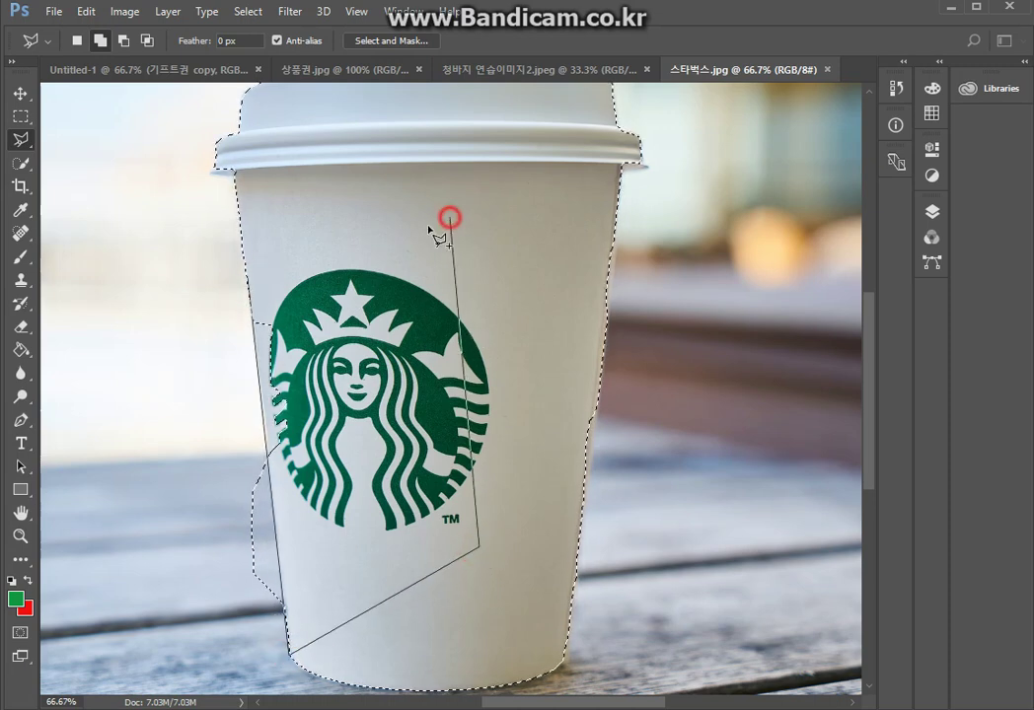
left_click(254, 285)
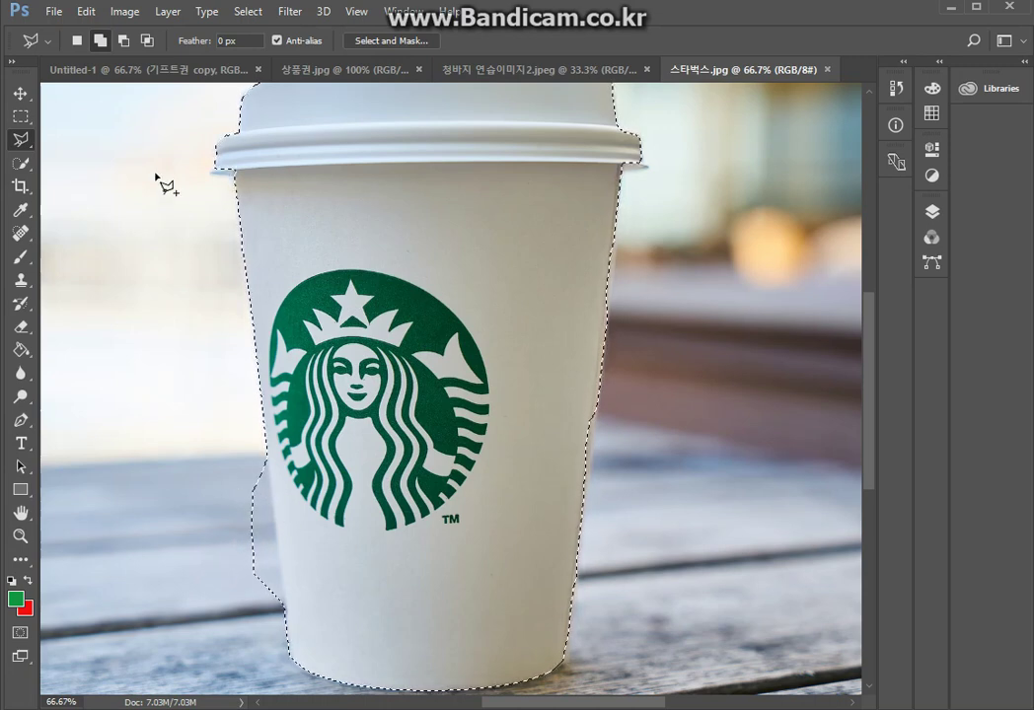
Step: Subtract the background bulge outside the cup's lower left edge from the selection with the Polygonal Lasso tool
left_click(124, 41)
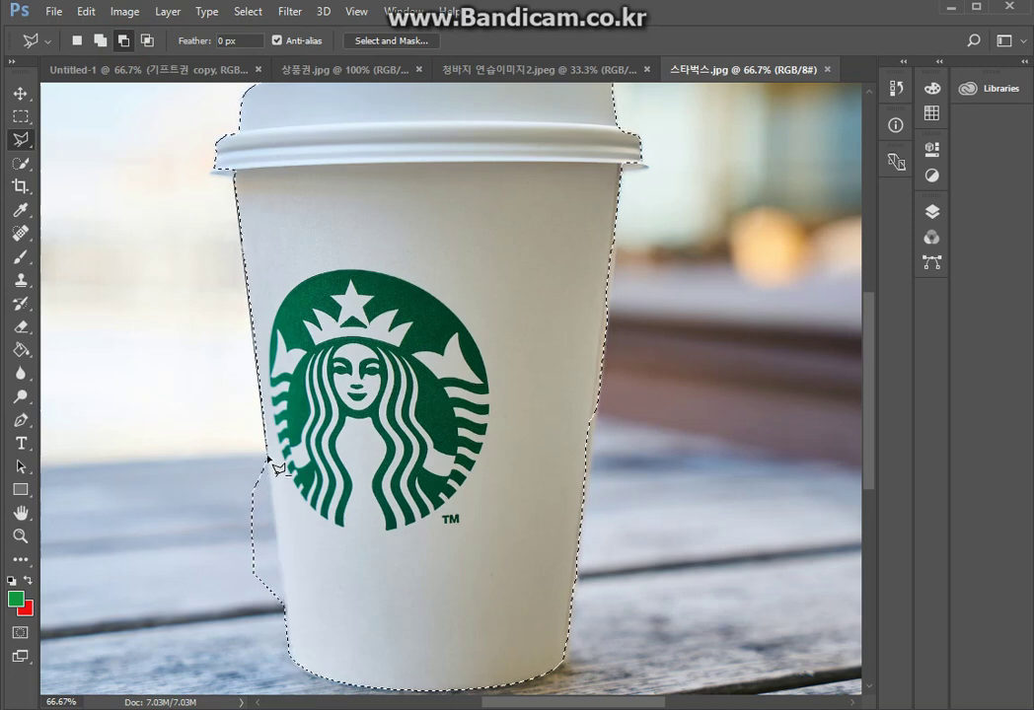
left_click(203, 651)
left_click(168, 209)
left_click(169, 209)
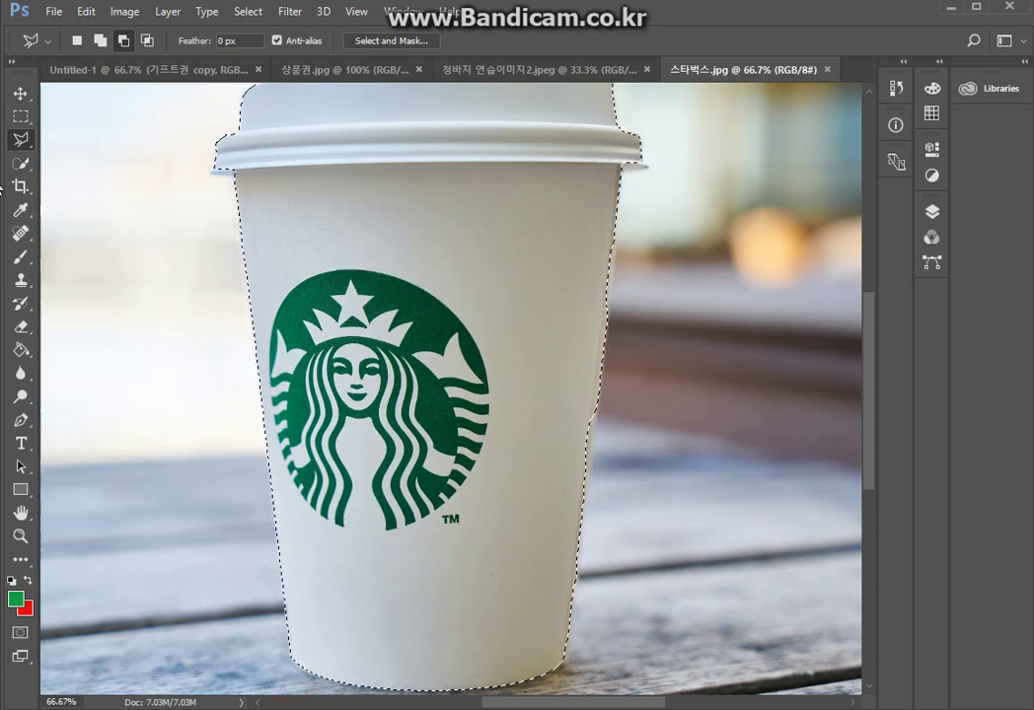
Step: Add the missing strip along the cup's right edge, from below the lid to the base, to the selection
left_click(17, 146)
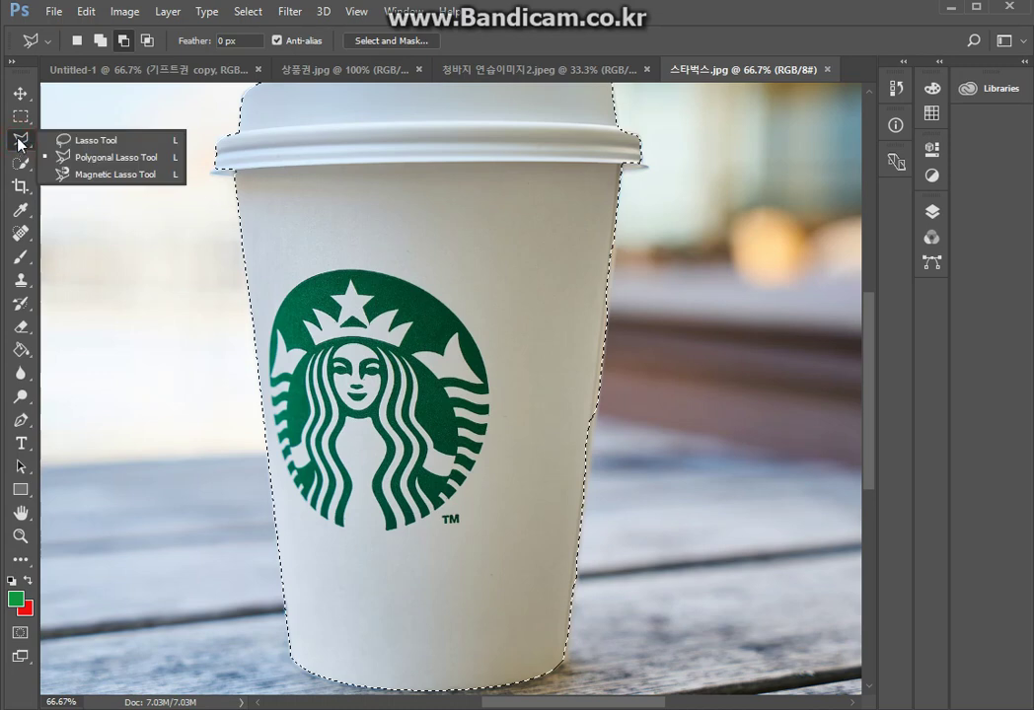
left_click(100, 40)
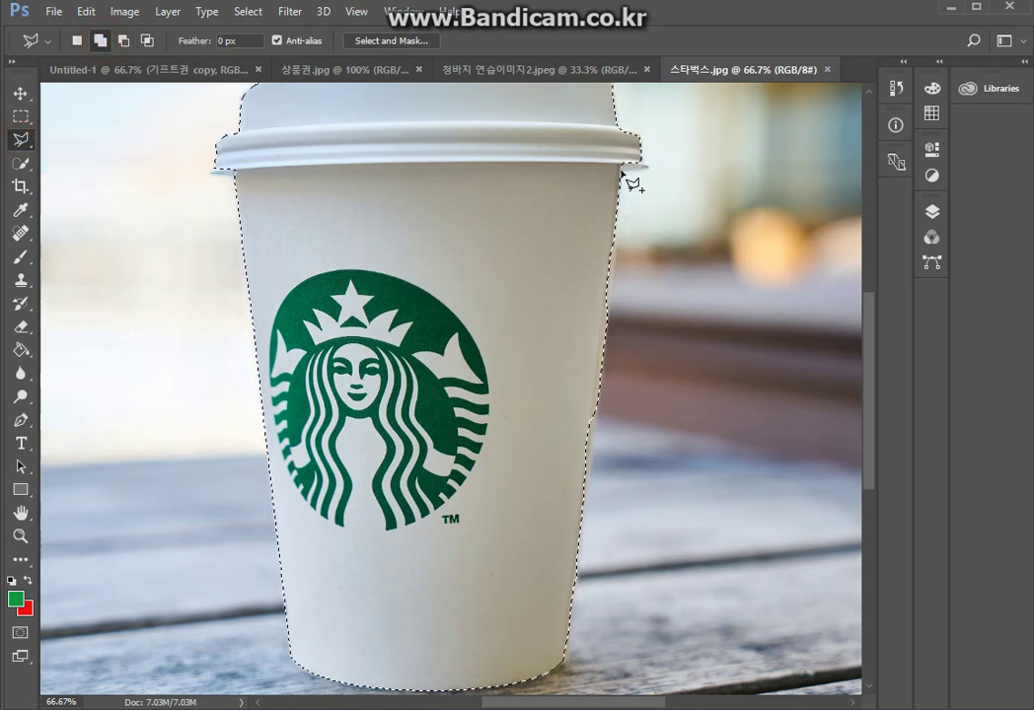
left_click(568, 653)
left_click(489, 579)
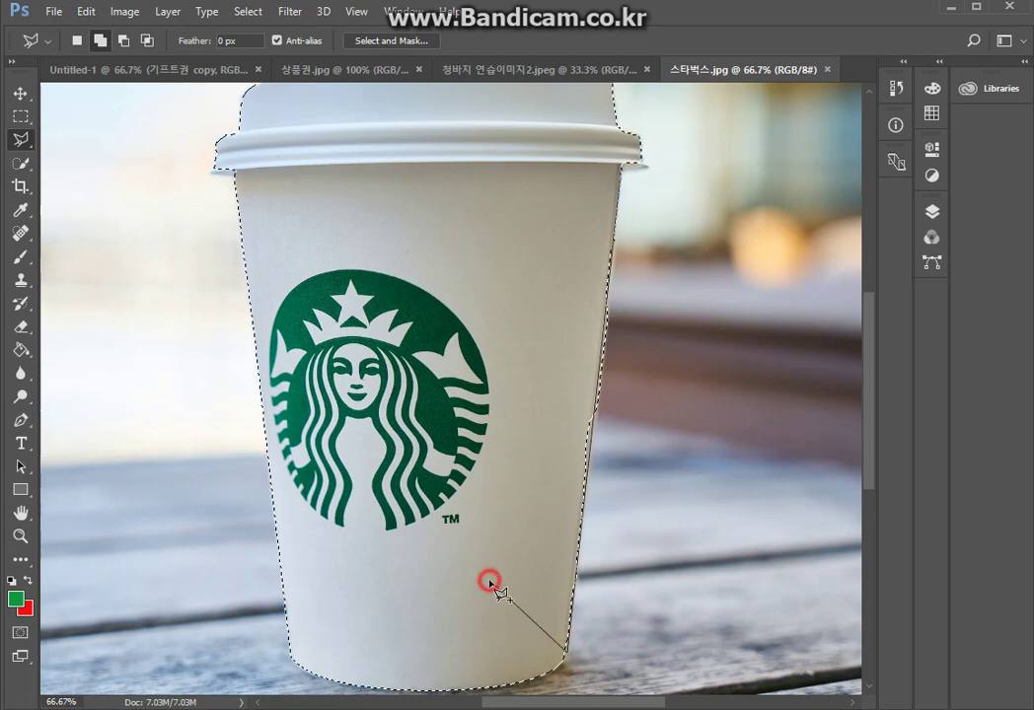
double_click(609, 172)
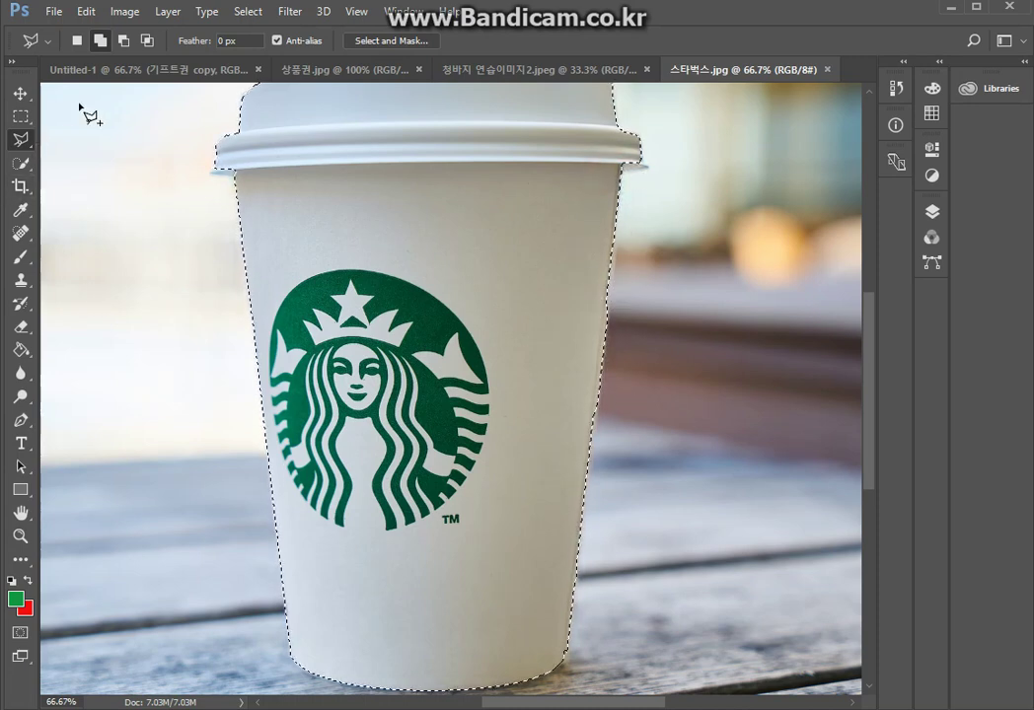
Step: Subtract a polygon of background from the selection along the cup's right edge, from the base up to the lid
left_click(124, 40)
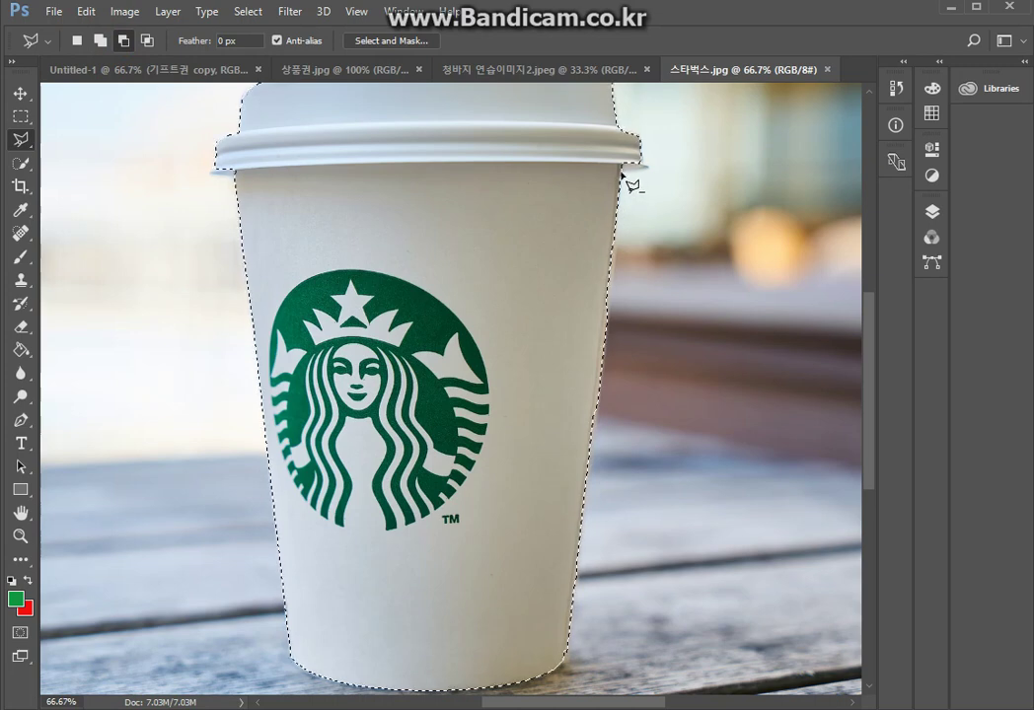
left_click(565, 654)
left_click(747, 568)
left_click(685, 190)
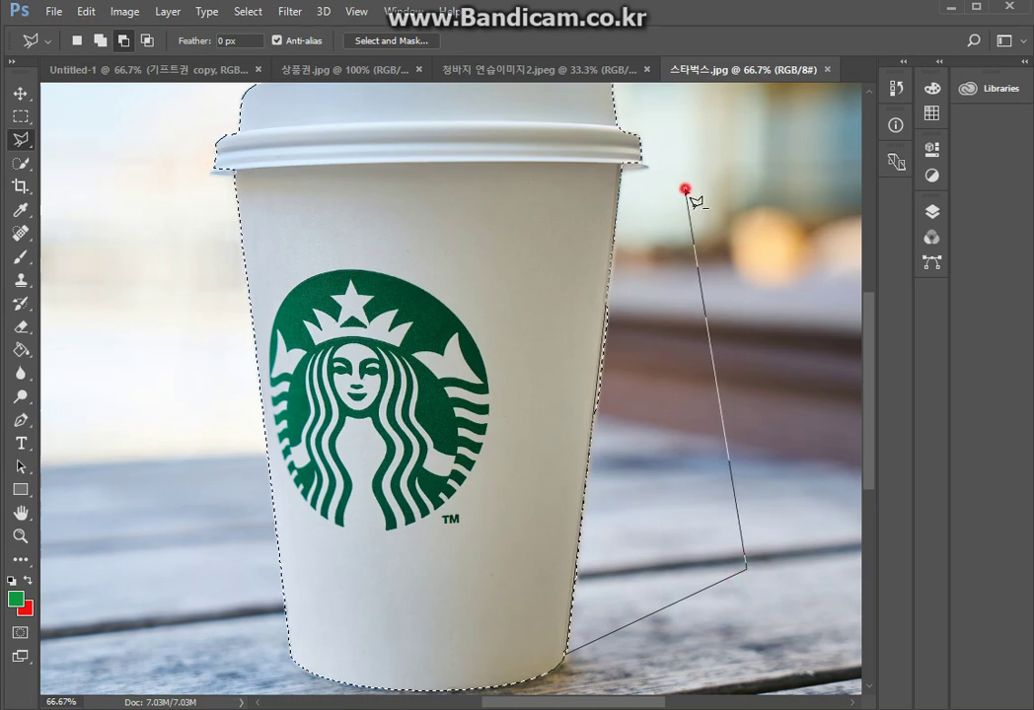
left_click(623, 173)
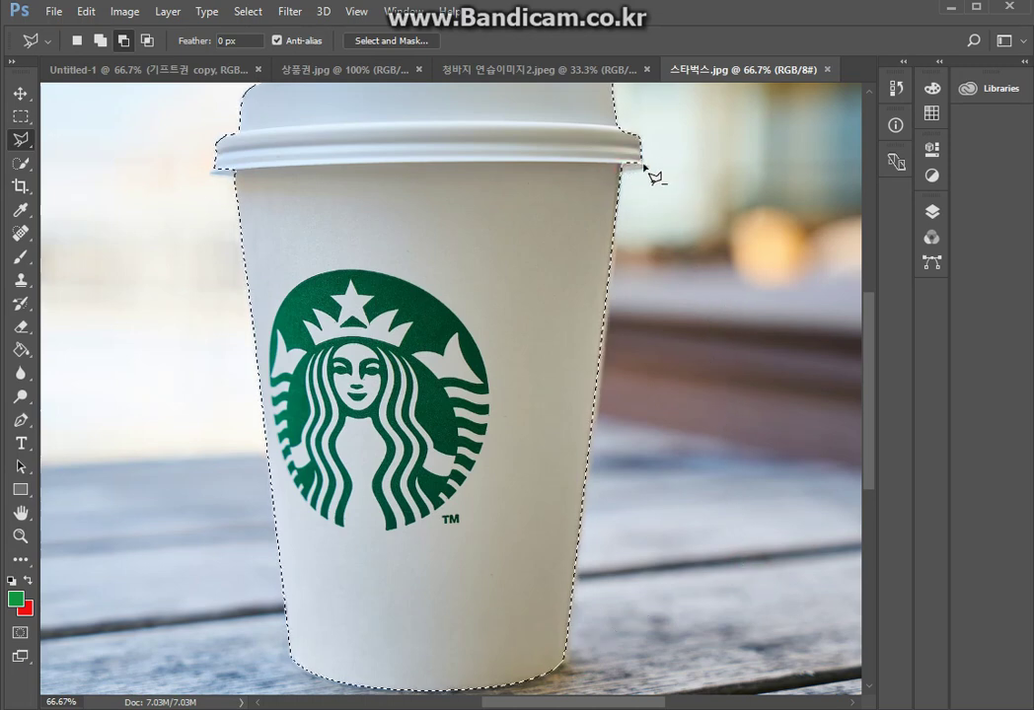
Step: Add the lid rim's right tip to the selection with the freehand Lasso tool and subtract the excess beside it
right_click(26, 144)
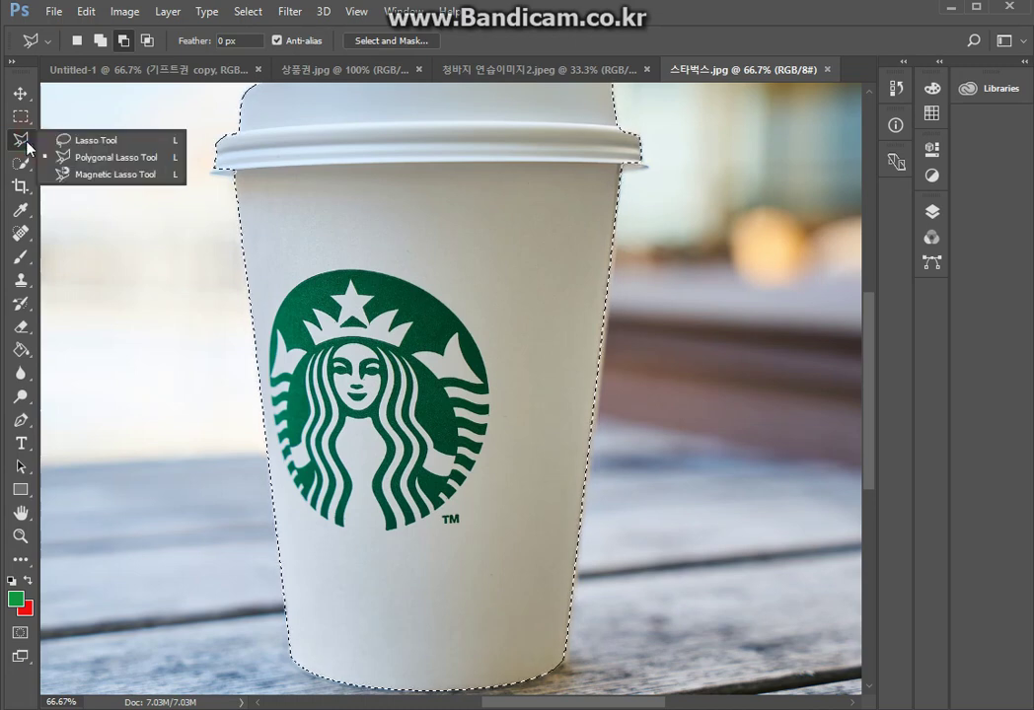
left_click(64, 140)
left_click(101, 42)
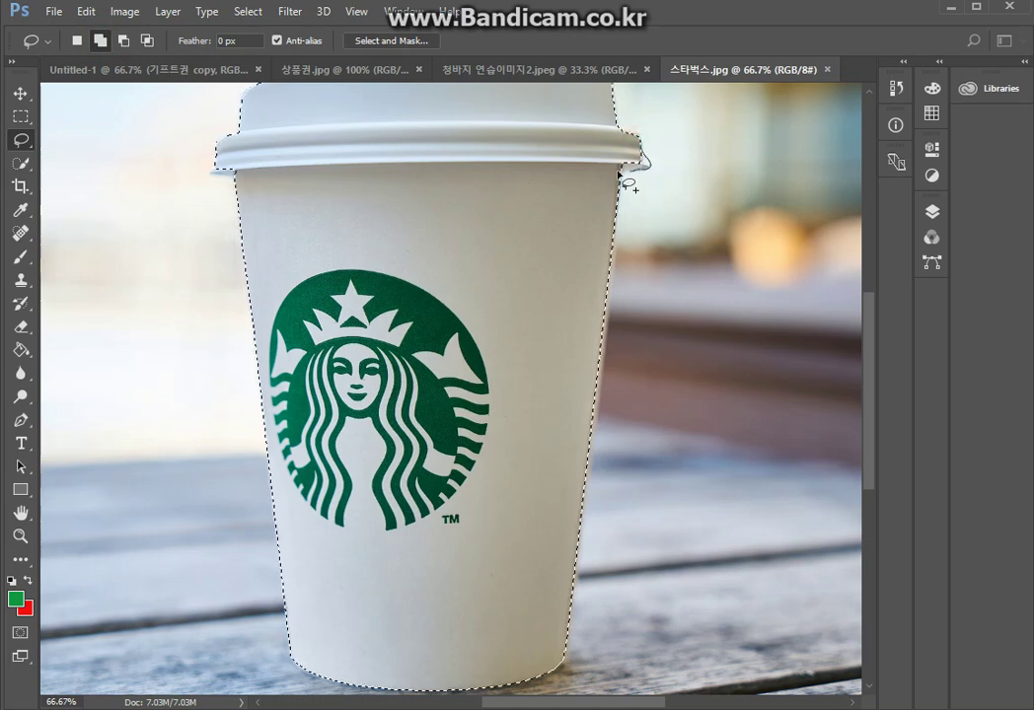
left_click_drag(641, 155, 632, 167)
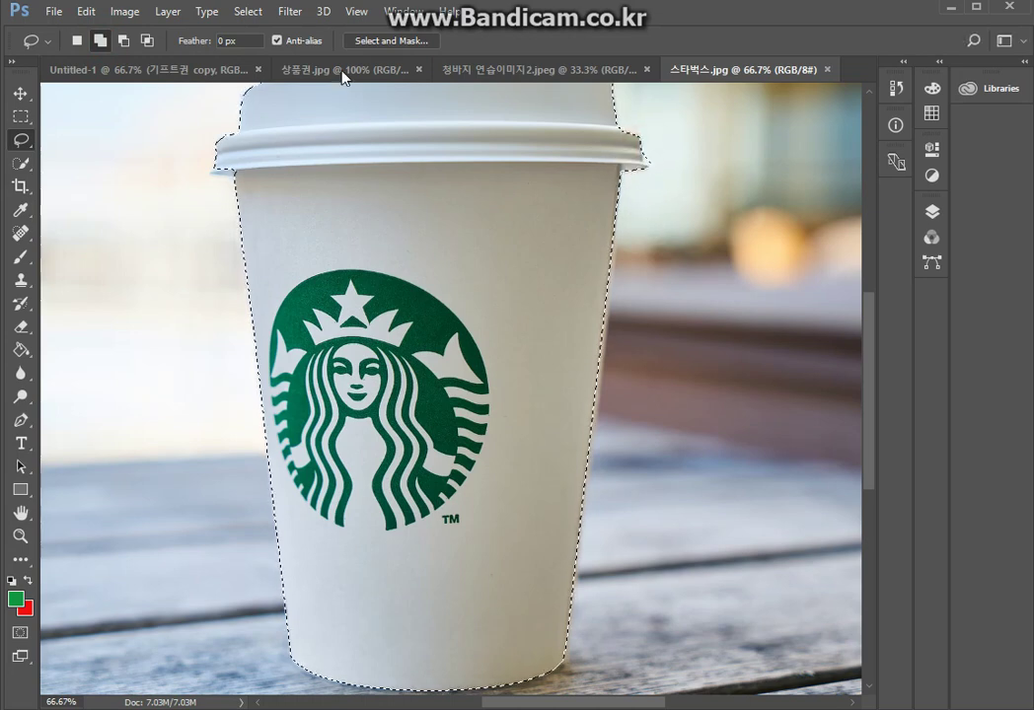
left_click(122, 41)
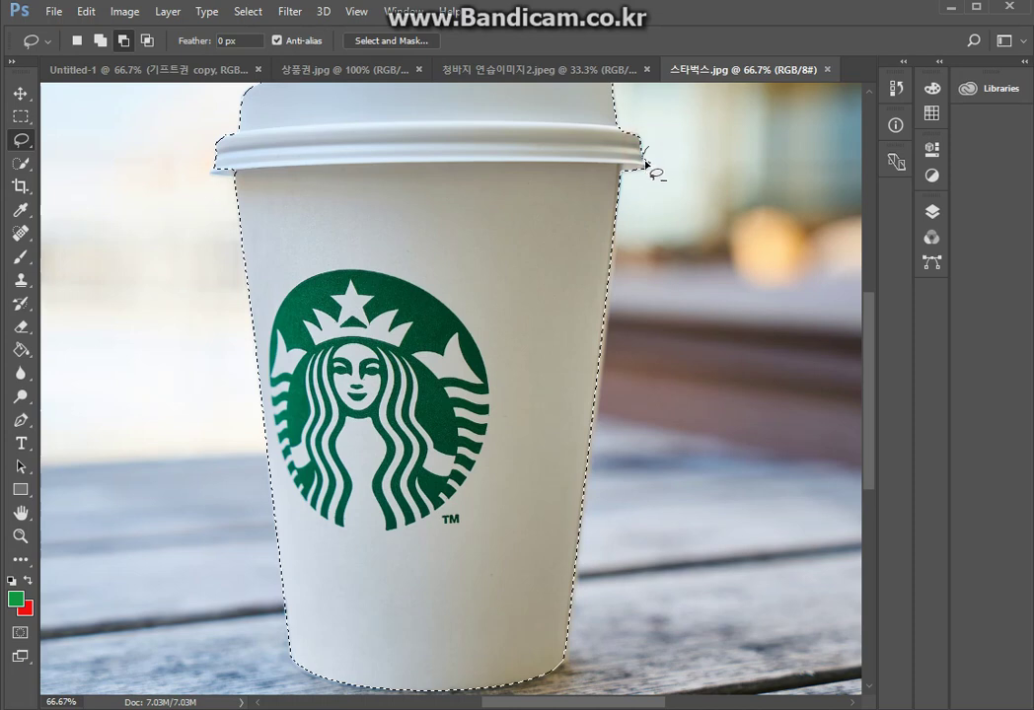
left_click_drag(612, 133, 604, 175)
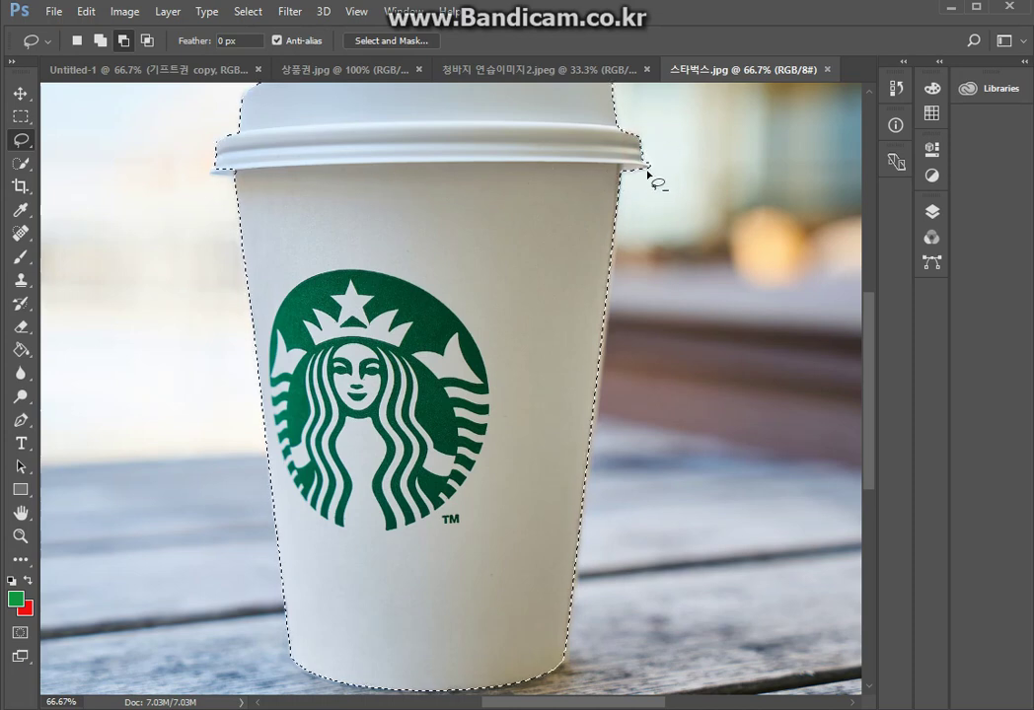
Step: Add the lid rim's left tip to the selection with the freehand Lasso tool and switch to the Move tool
left_click(100, 40)
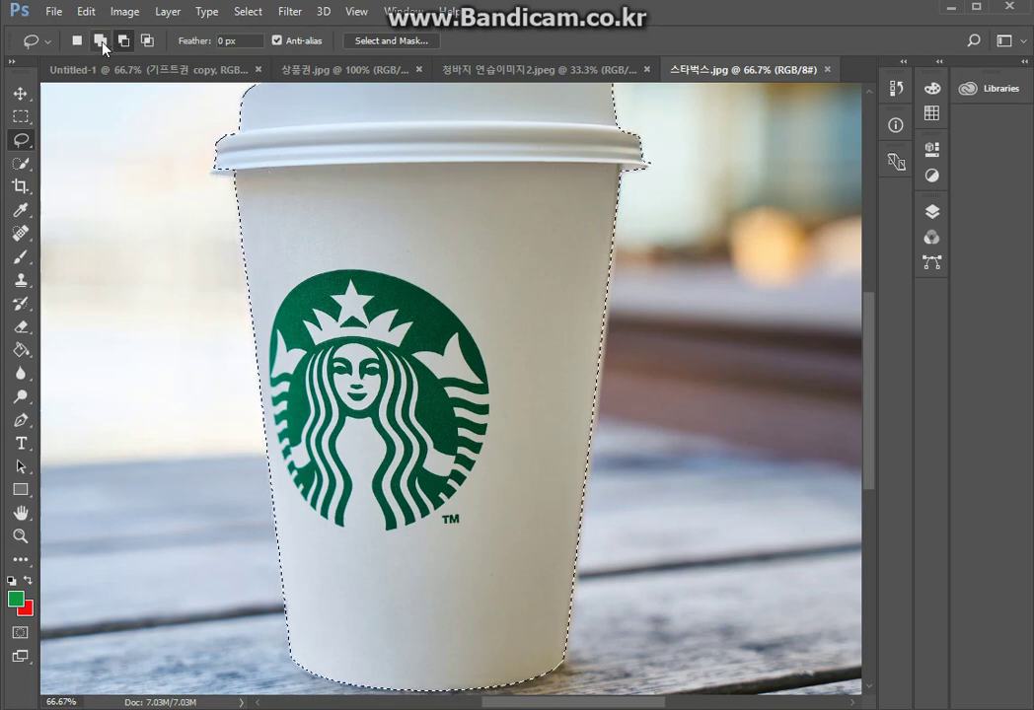
mouse_move(215, 161)
left_mouse_down()
mouse_move(210, 174)
mouse_move(243, 166)
mouse_move(235, 176)
mouse_move(213, 170)
left_mouse_up()
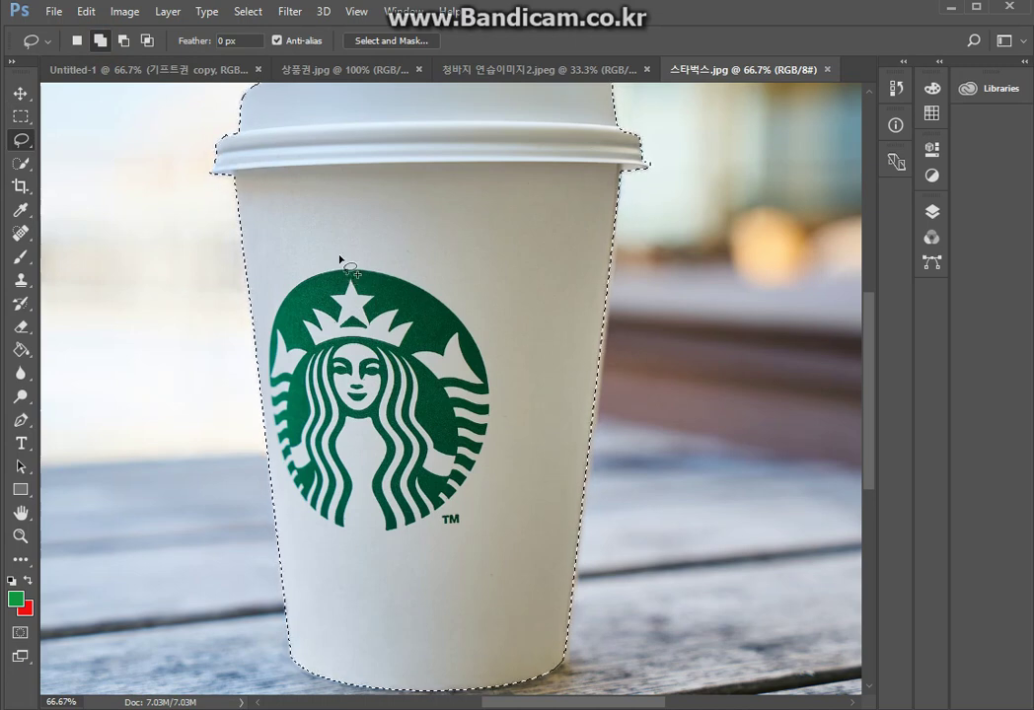
key("ctrl+minus")
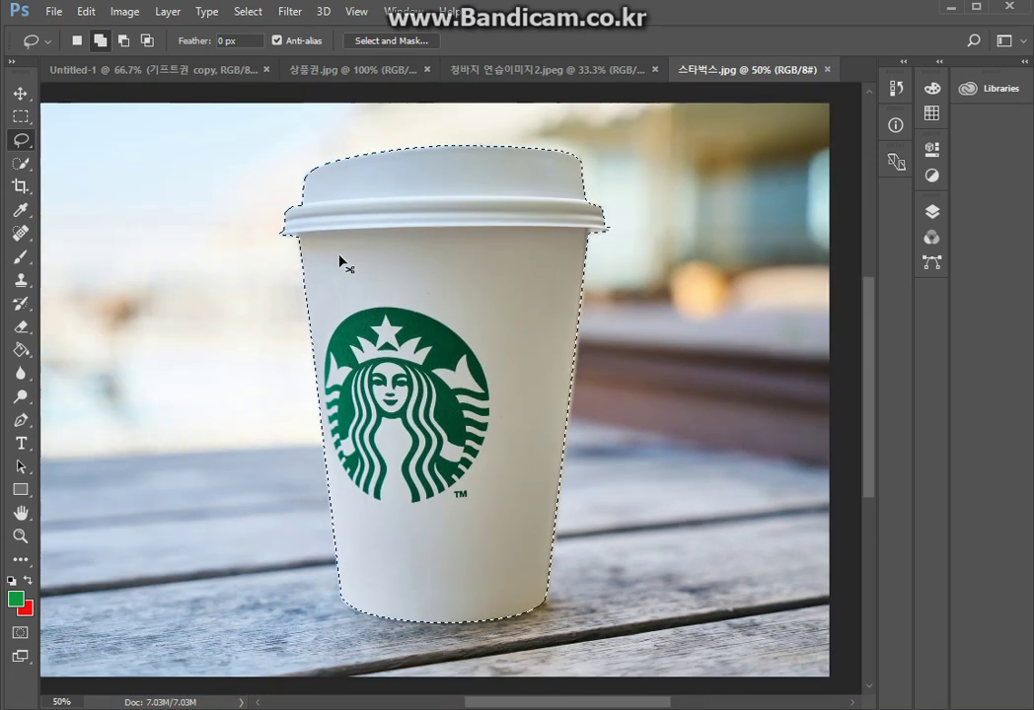
key("ctrl+minus")
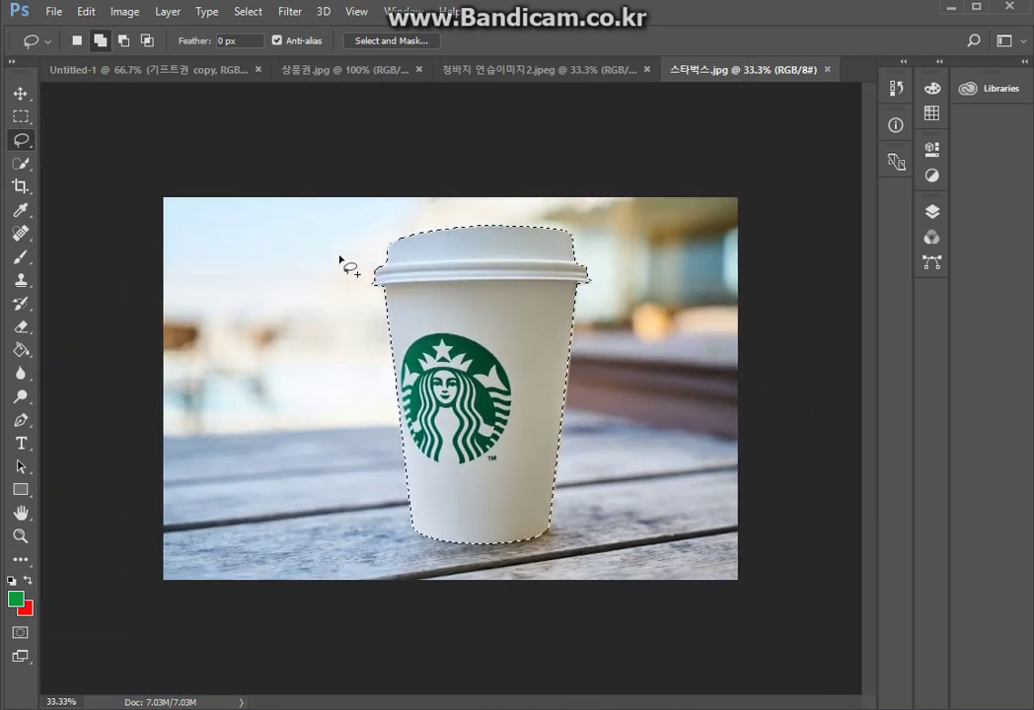
left_click(18, 96)
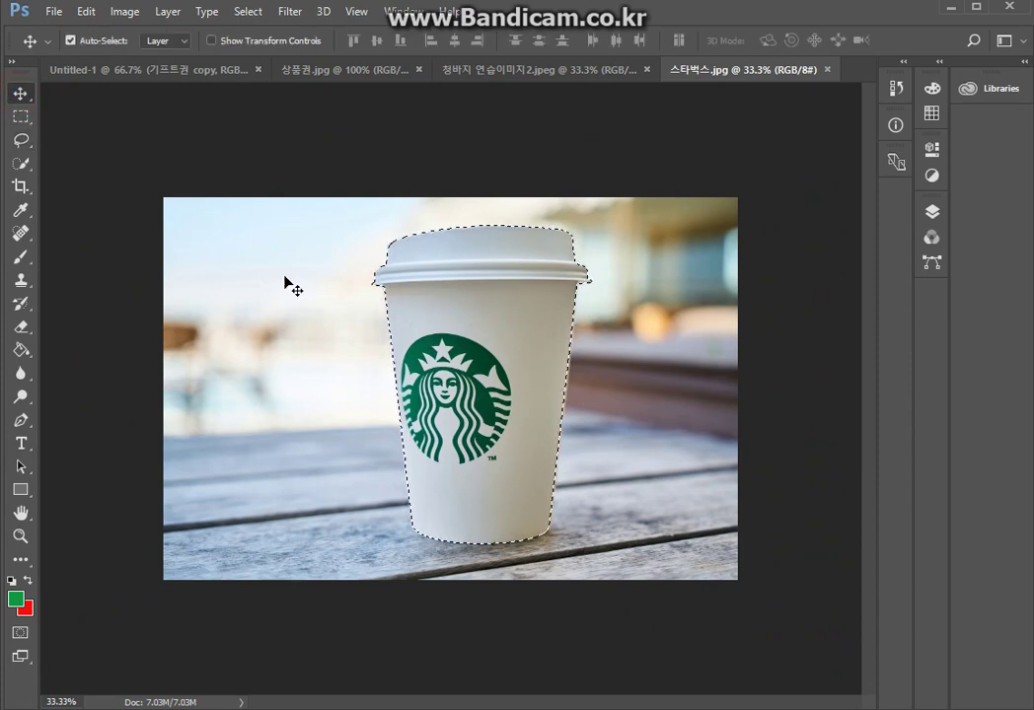
Step: Move the selected cup from the Starbucks photo into the voucher page and position it over the green section, overlapping the vouchers
left_click_drag(477, 318, 452, 513)
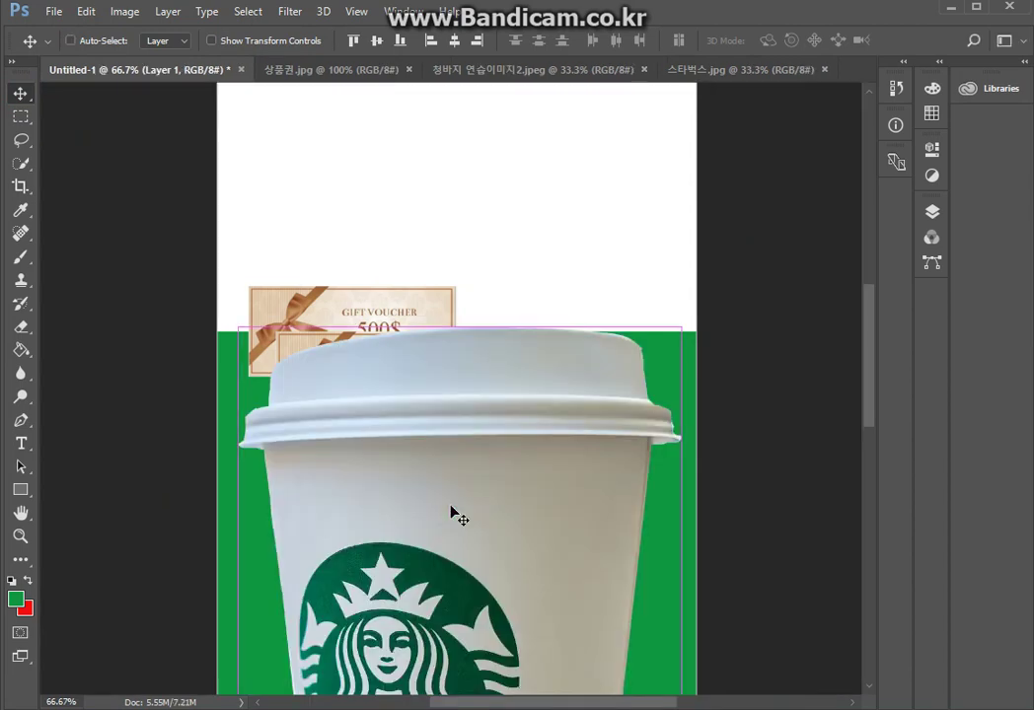
key("ctrl+minus")
left_click_drag(452, 502, 387, 271)
left_click_drag(422, 349, 440, 363)
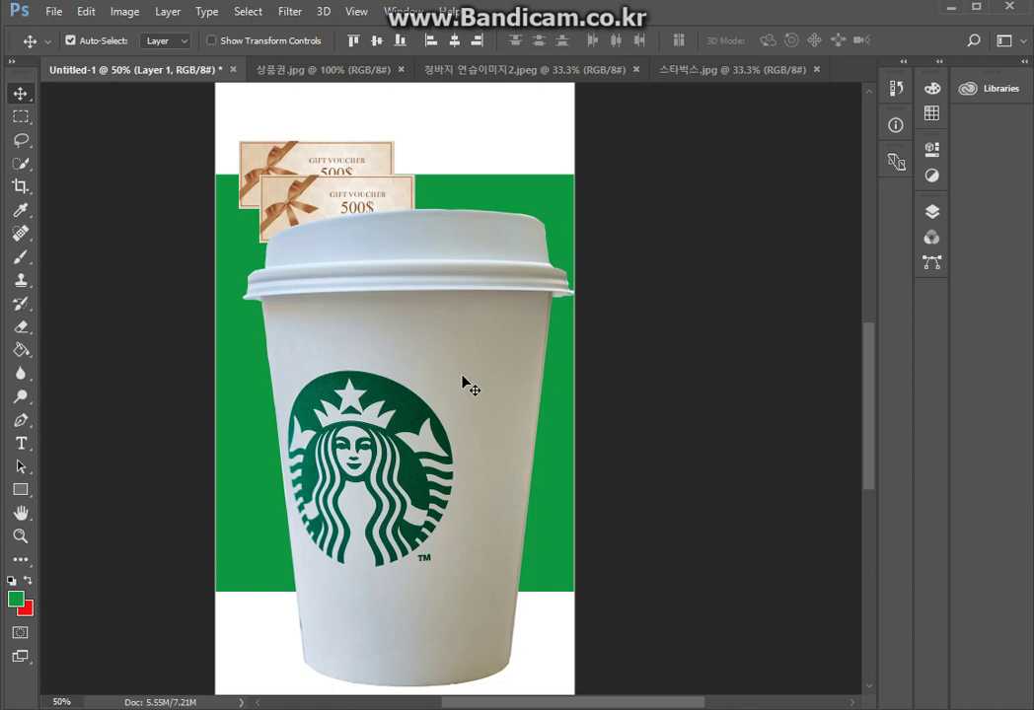
Step: Save the page document in Photoshop format as 상세페이지 in the source folder, with Maximize Compatibility on
left_click(51, 9)
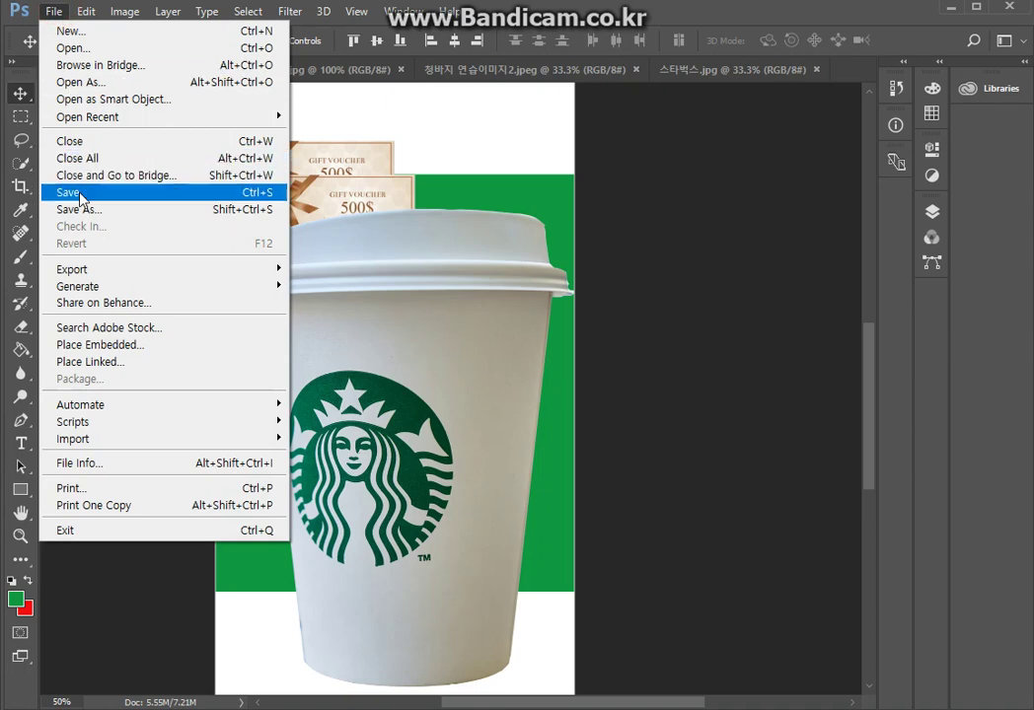
left_click(80, 195)
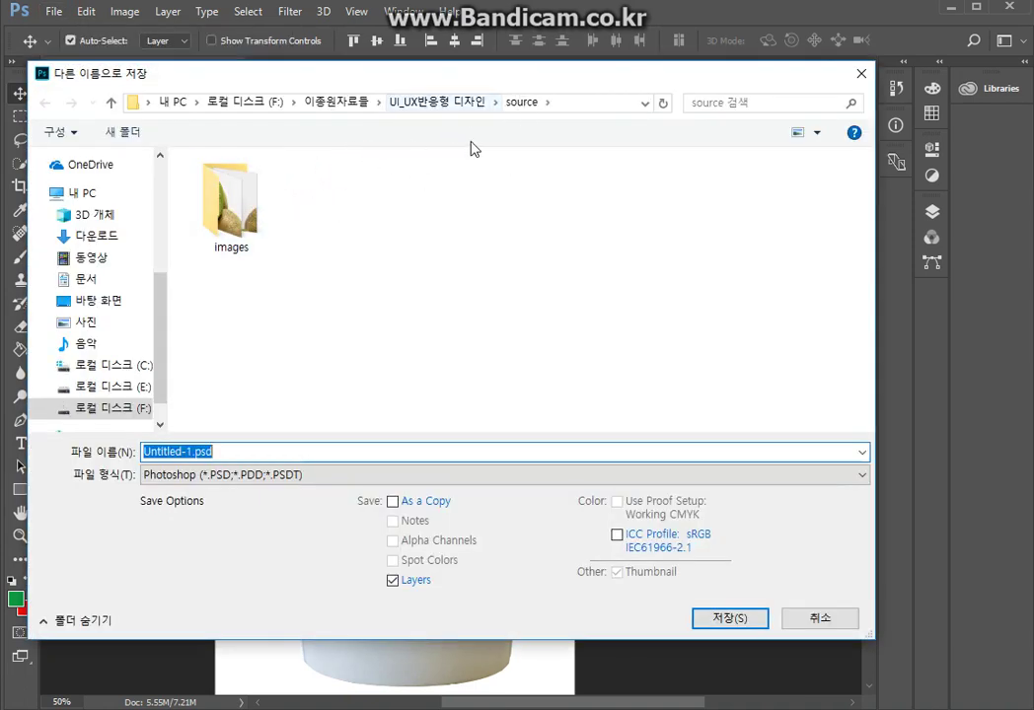
type("사")
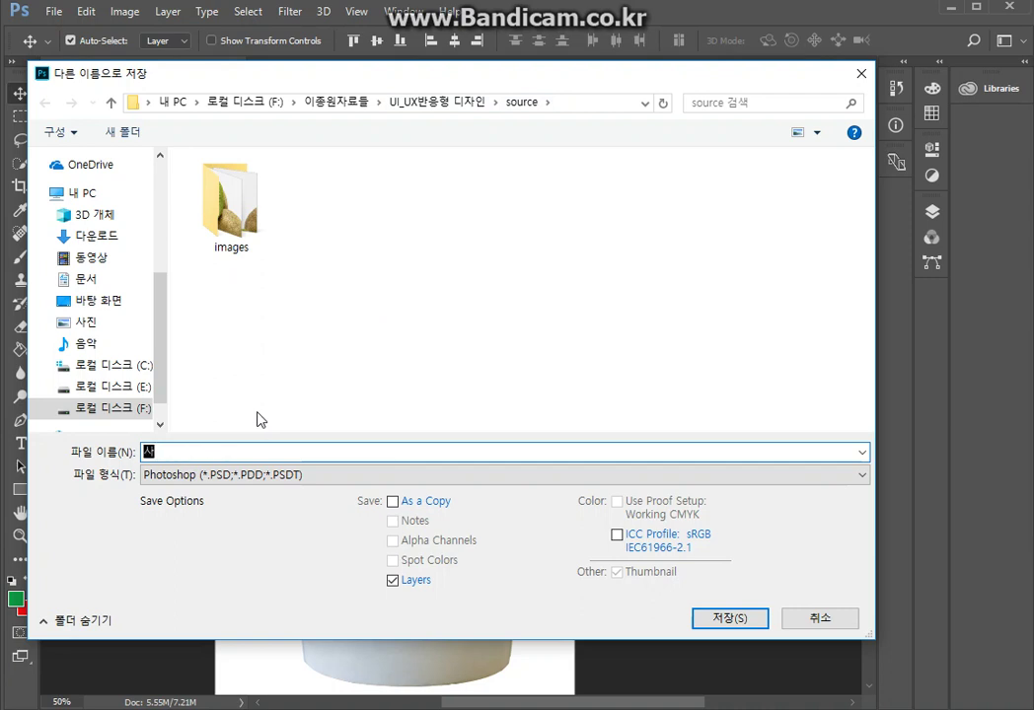
type("세페잊2")
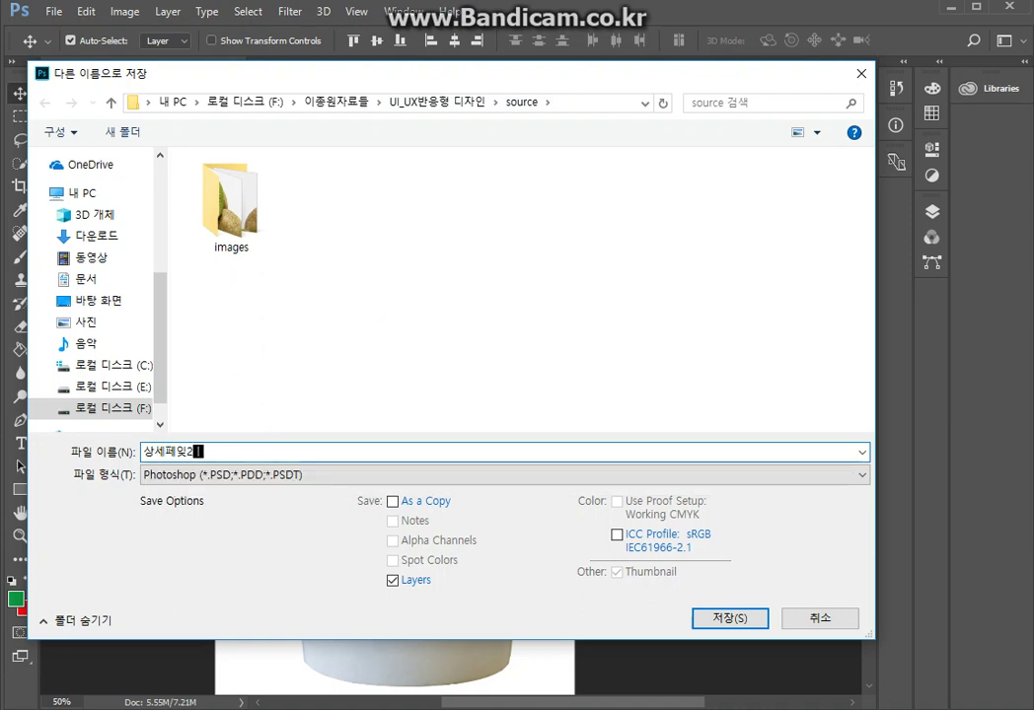
key("BackSpace")
key("BackSpace")
type("이지")
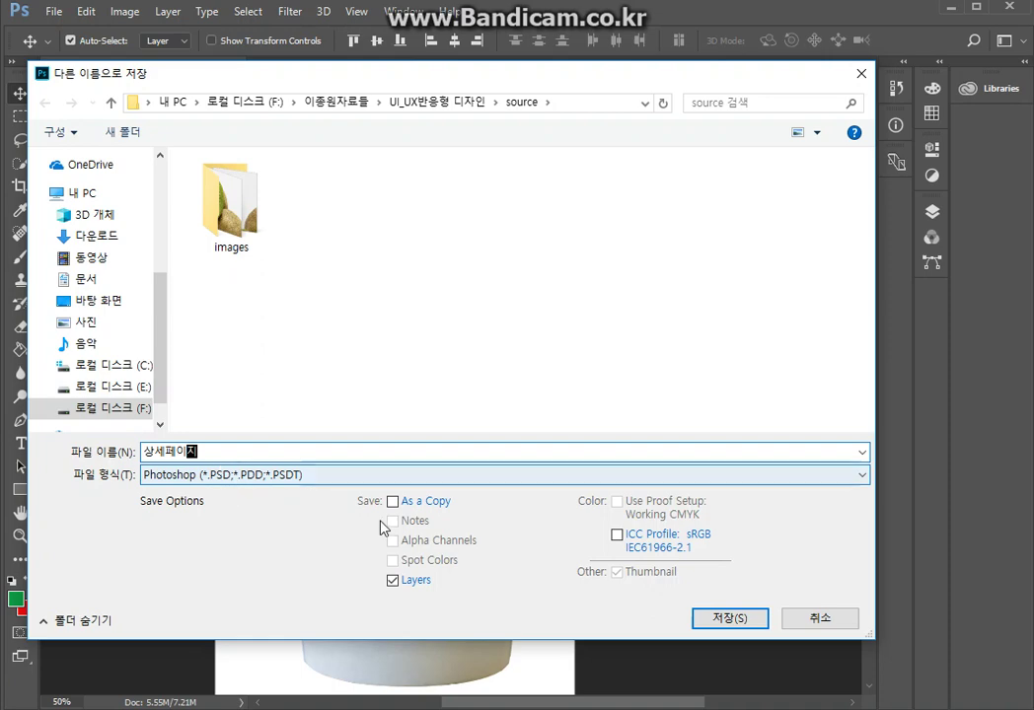
left_click(729, 621)
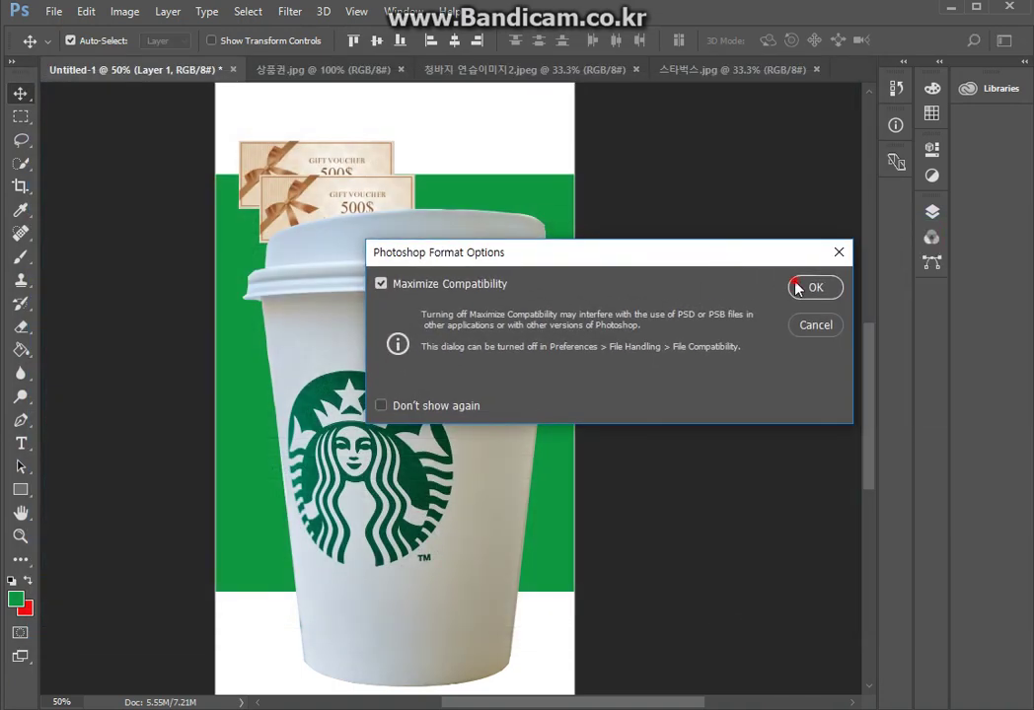
left_click(797, 287)
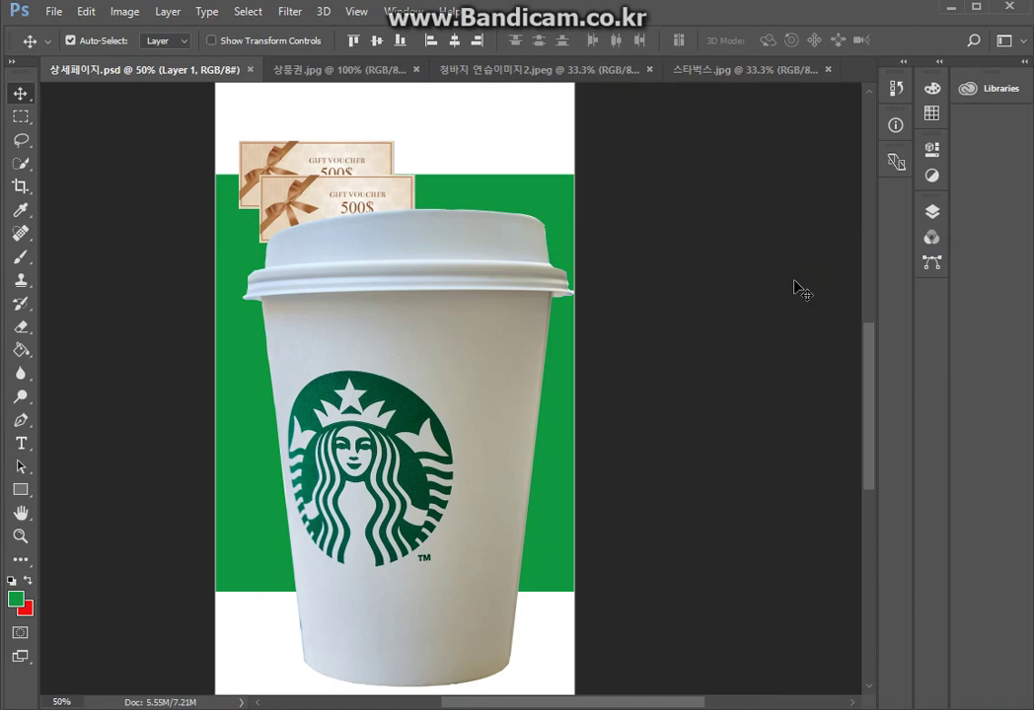
Step: Examine the page in the Save for Web preview along with the available file formats and presets, and close without exporting
left_click(56, 12)
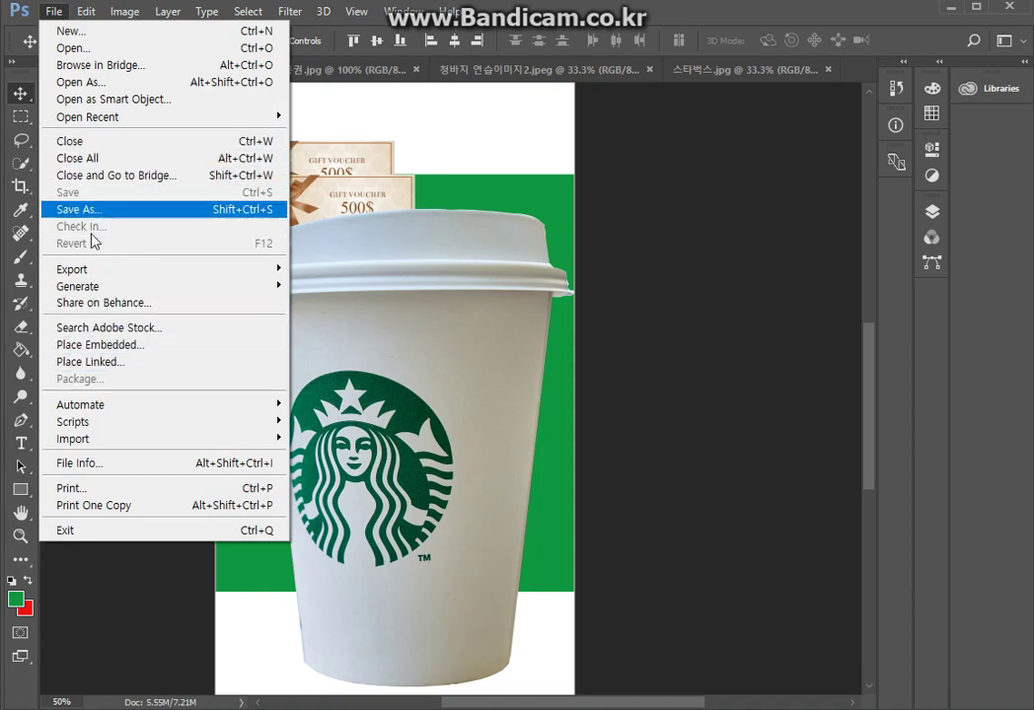
mouse_move(98, 275)
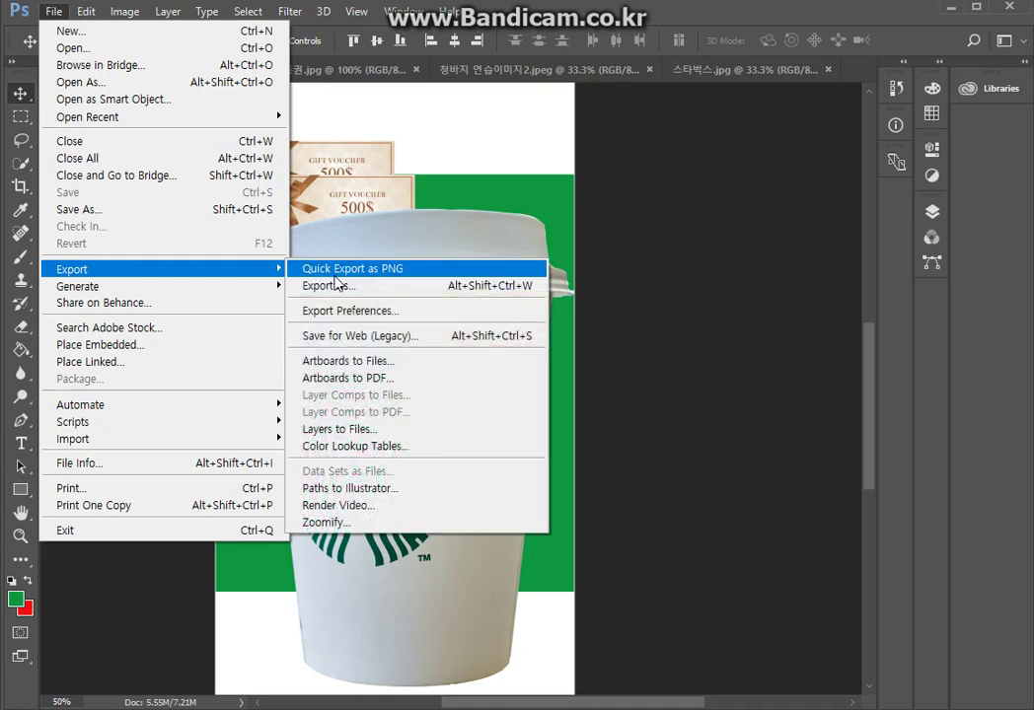
left_click(335, 338)
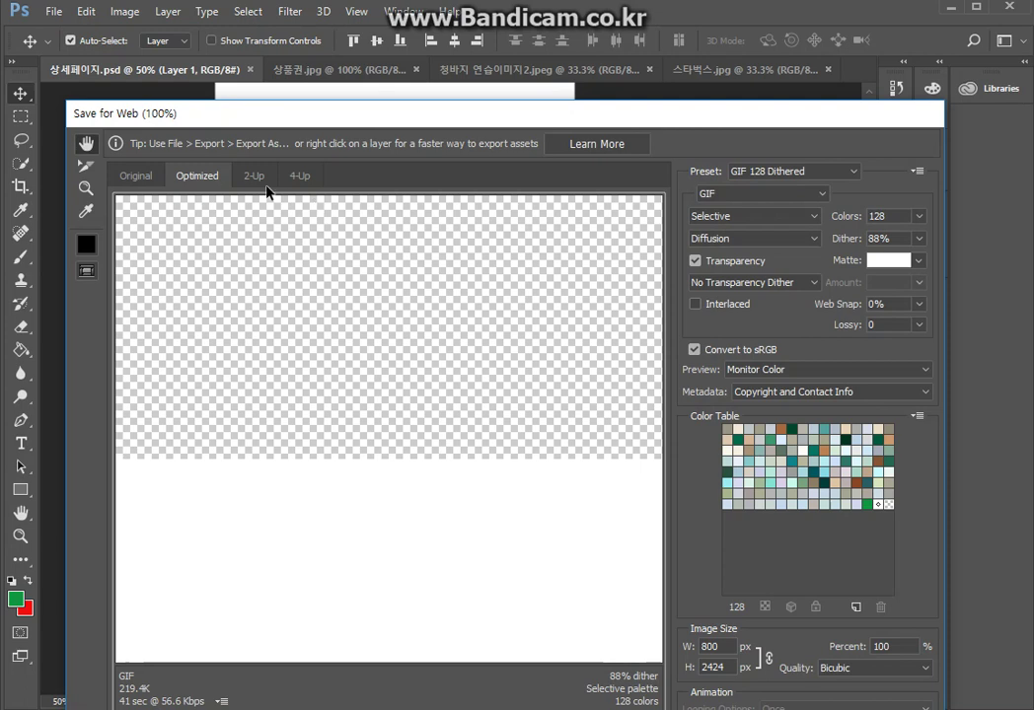
left_click_drag(420, 311, 435, 270)
left_click_drag(436, 427, 420, 319)
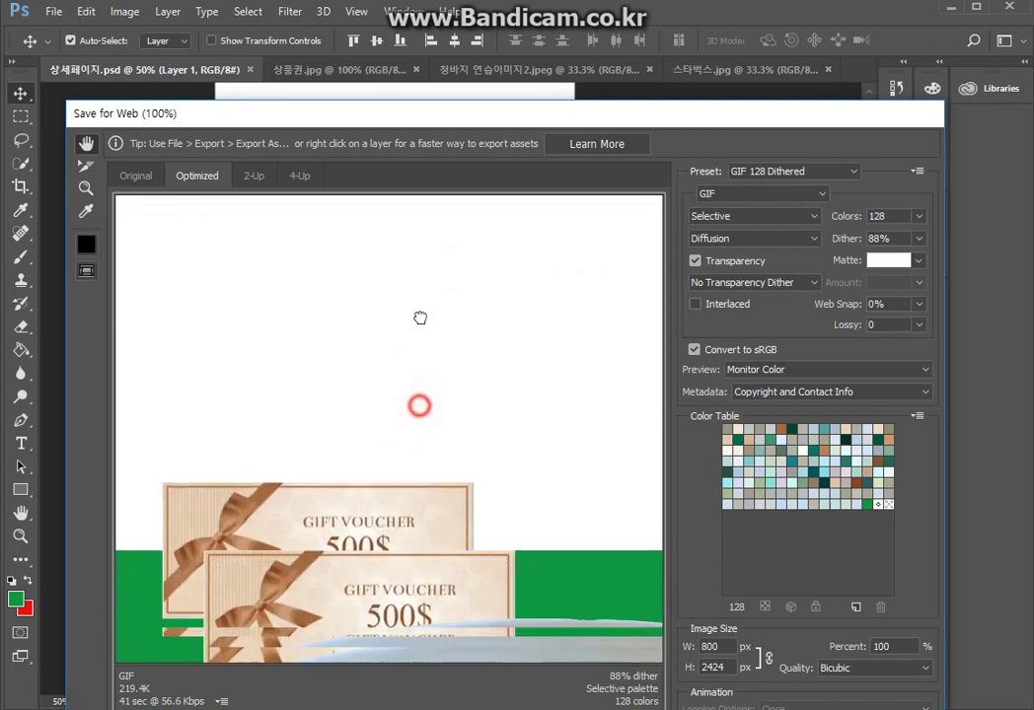
left_click_drag(462, 360, 413, 349)
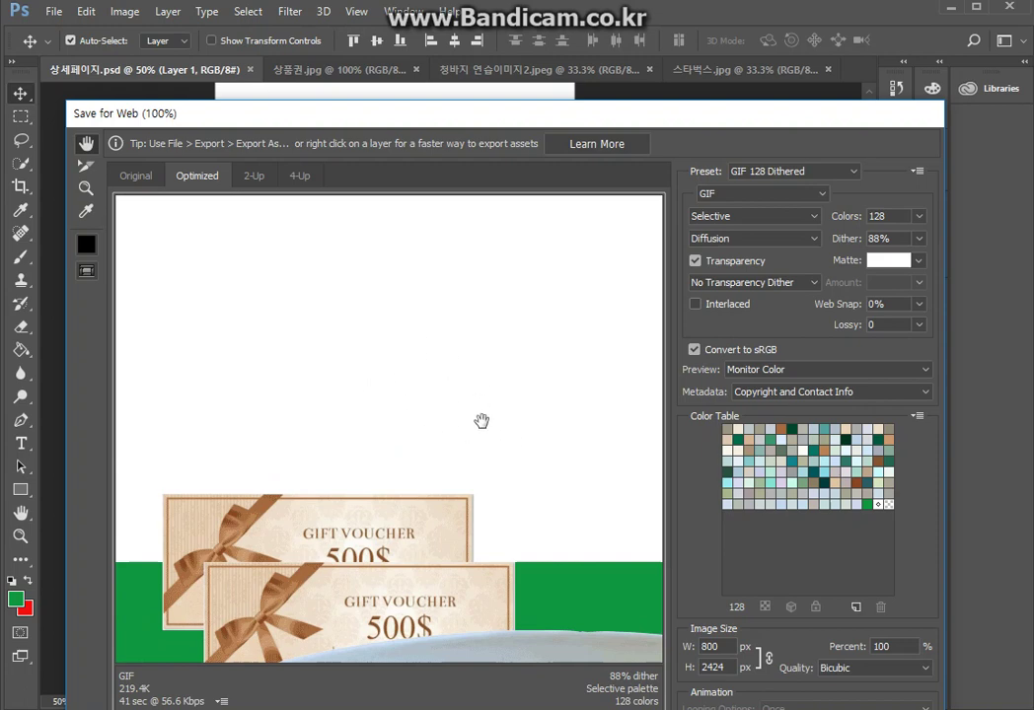
left_click(712, 194)
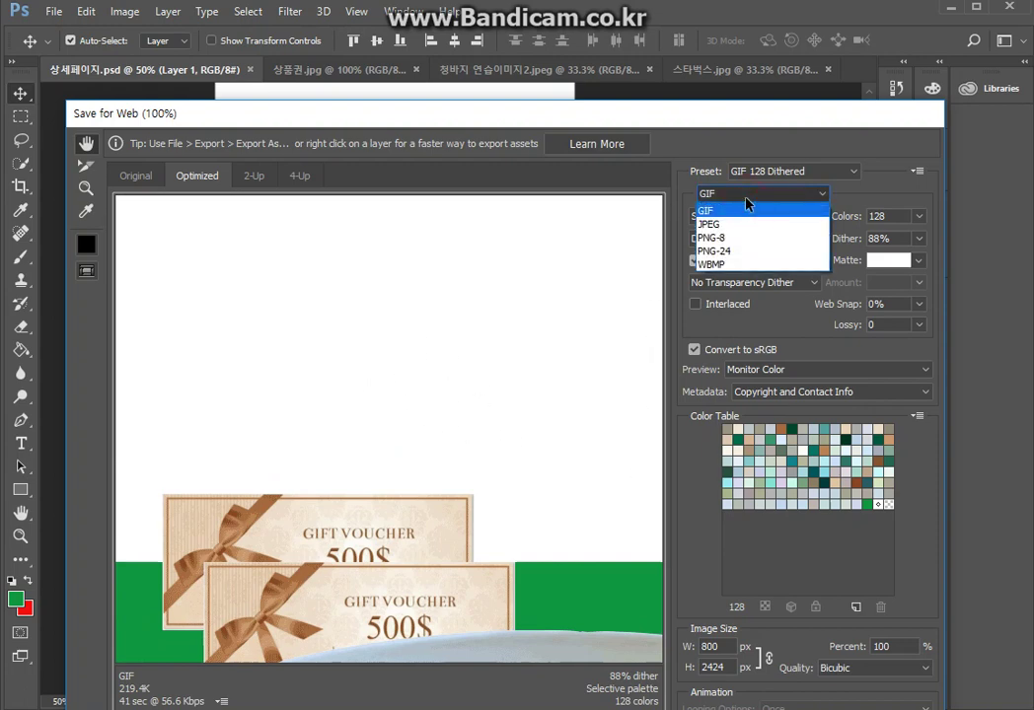
left_click(792, 170)
left_click(792, 171)
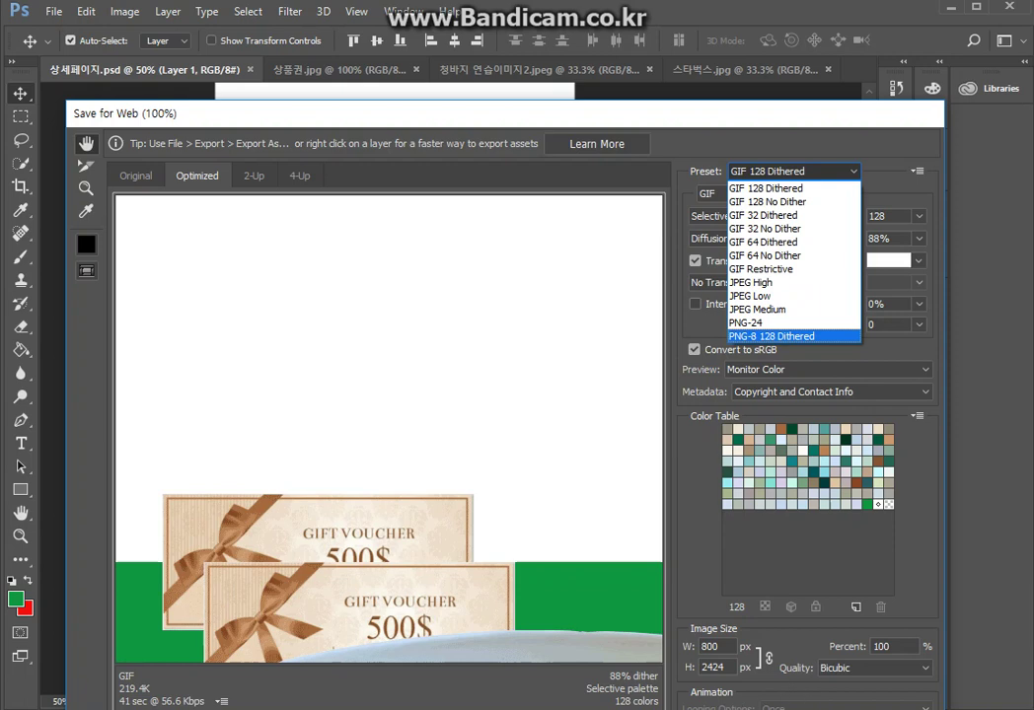
left_click(528, 476)
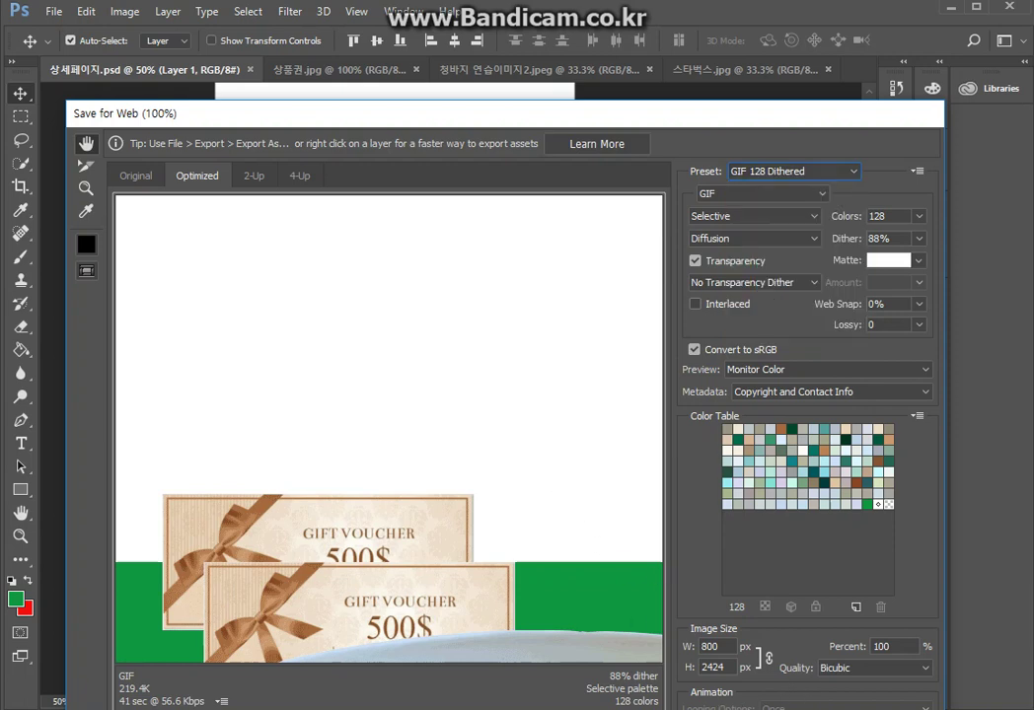
key("Escape")
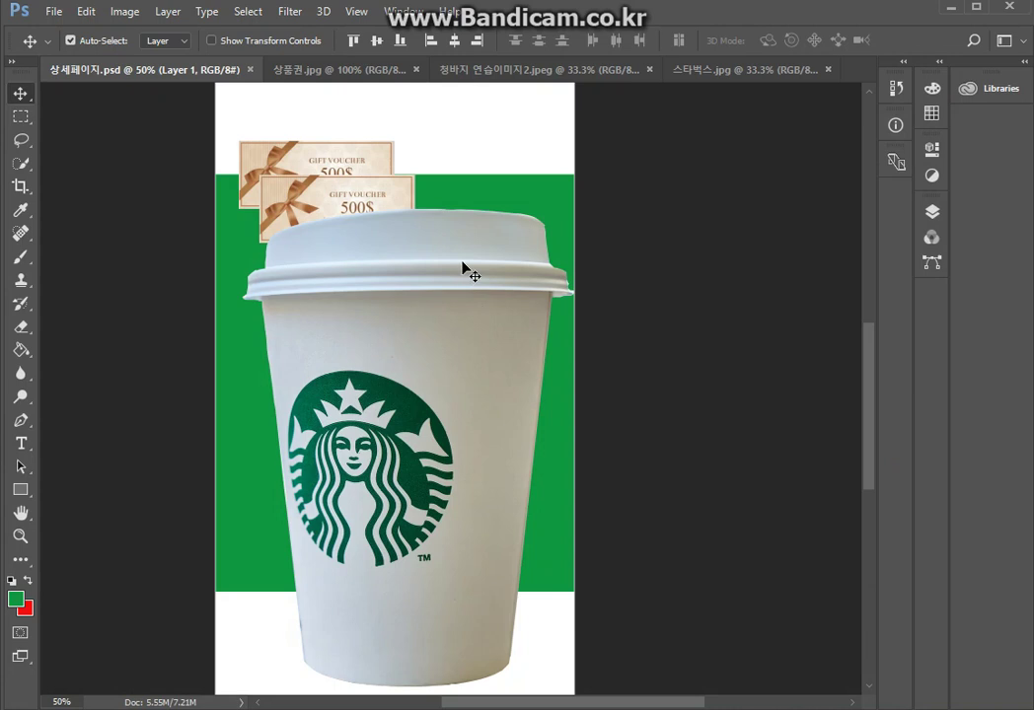
Step: Set the background color of Artboard 1 to Transparent
key("ctrl+minus")
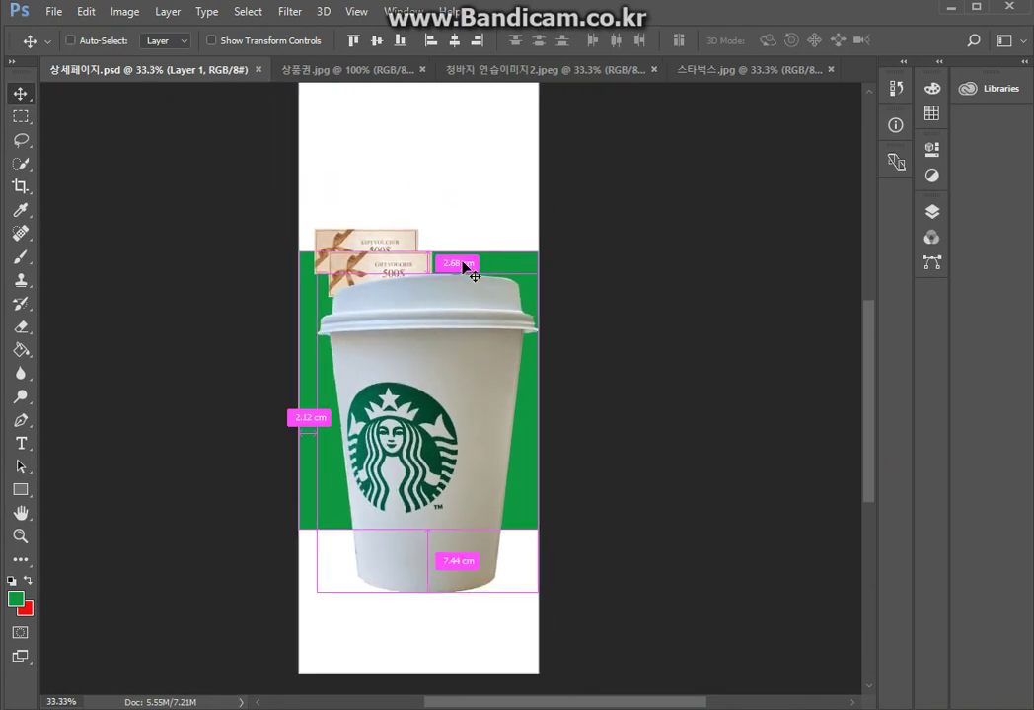
key("ctrl+0")
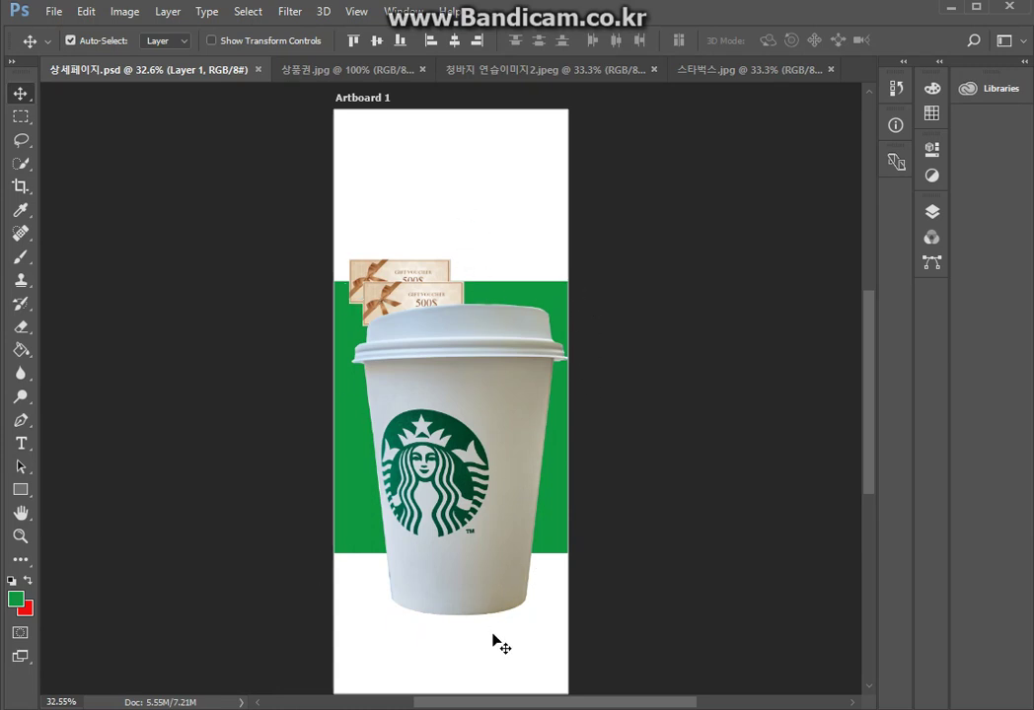
left_click(931, 211)
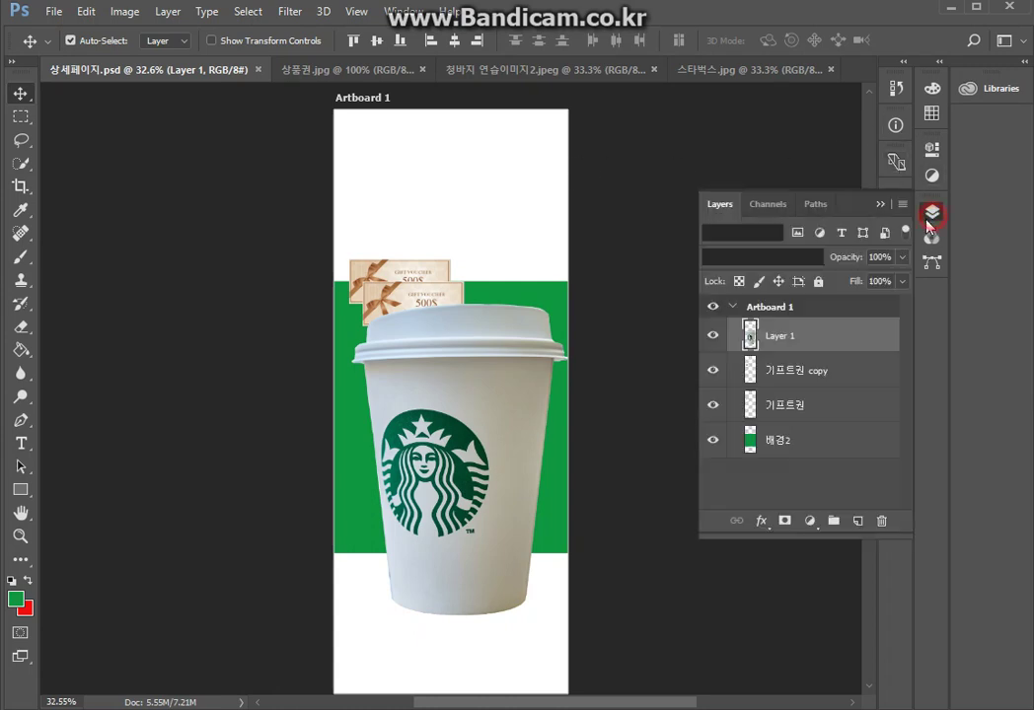
left_click(759, 310)
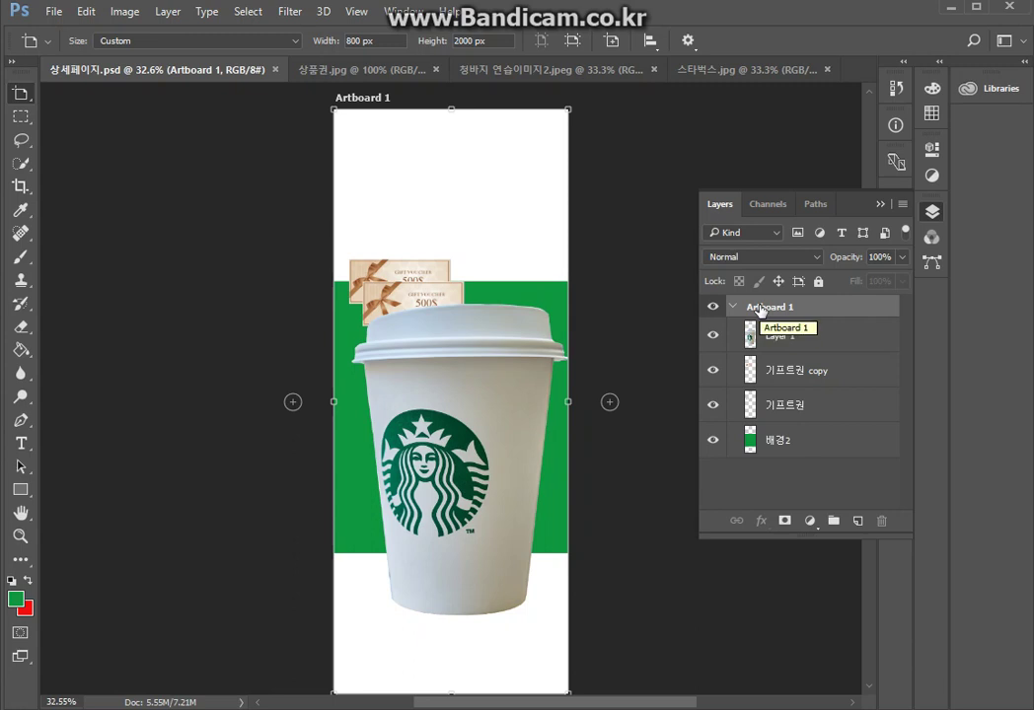
left_click(931, 149)
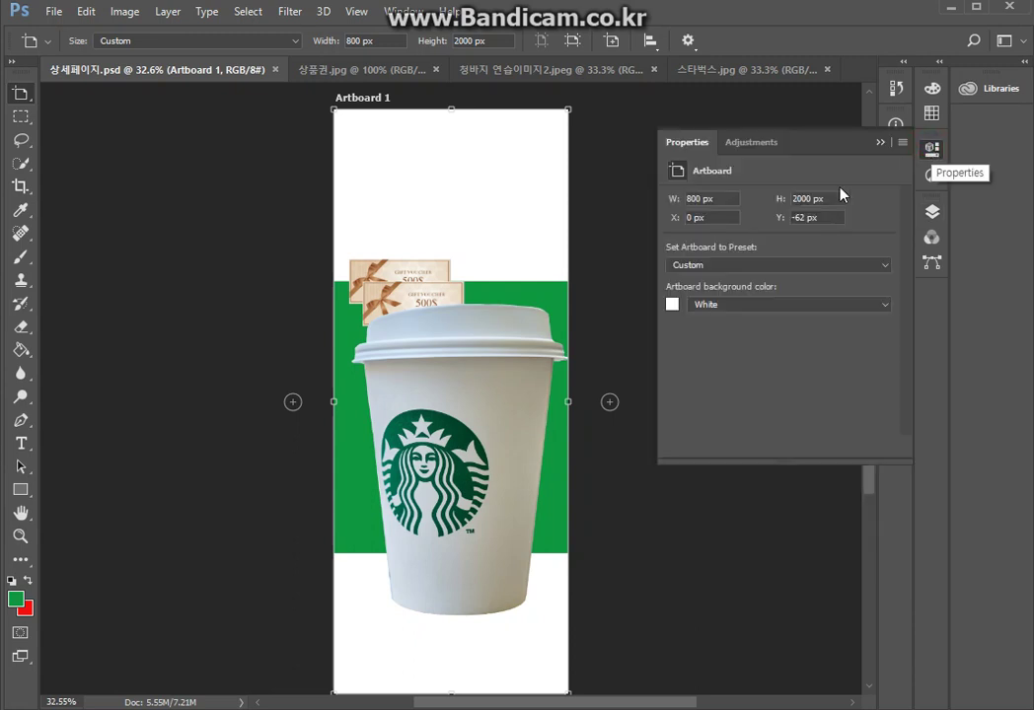
left_click(715, 306)
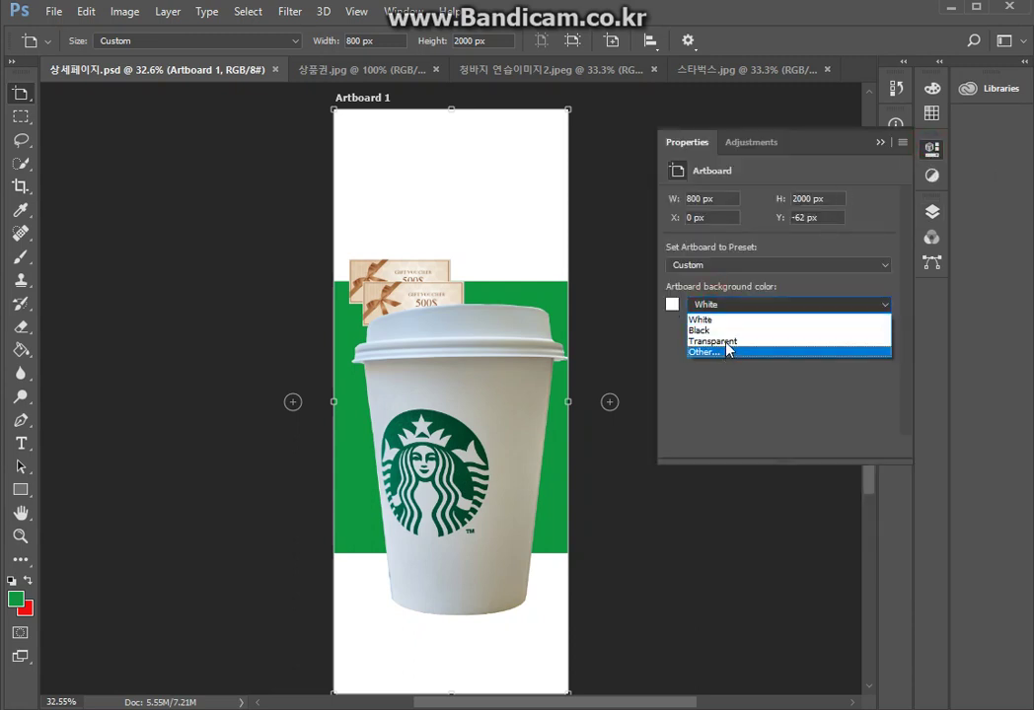
left_click(728, 342)
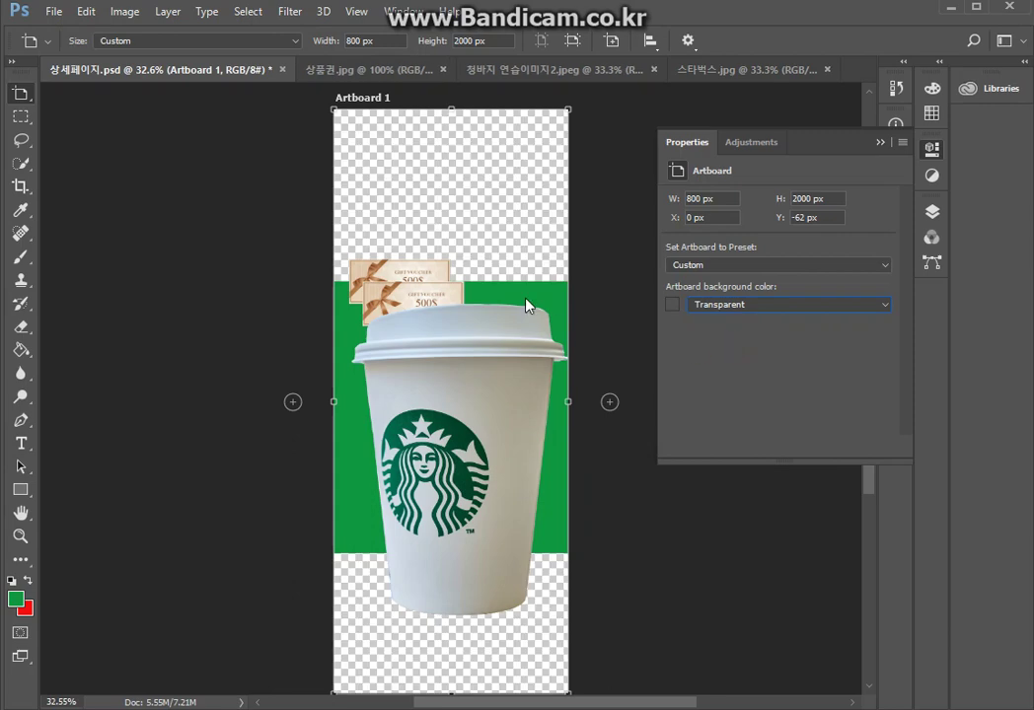
left_click(932, 149)
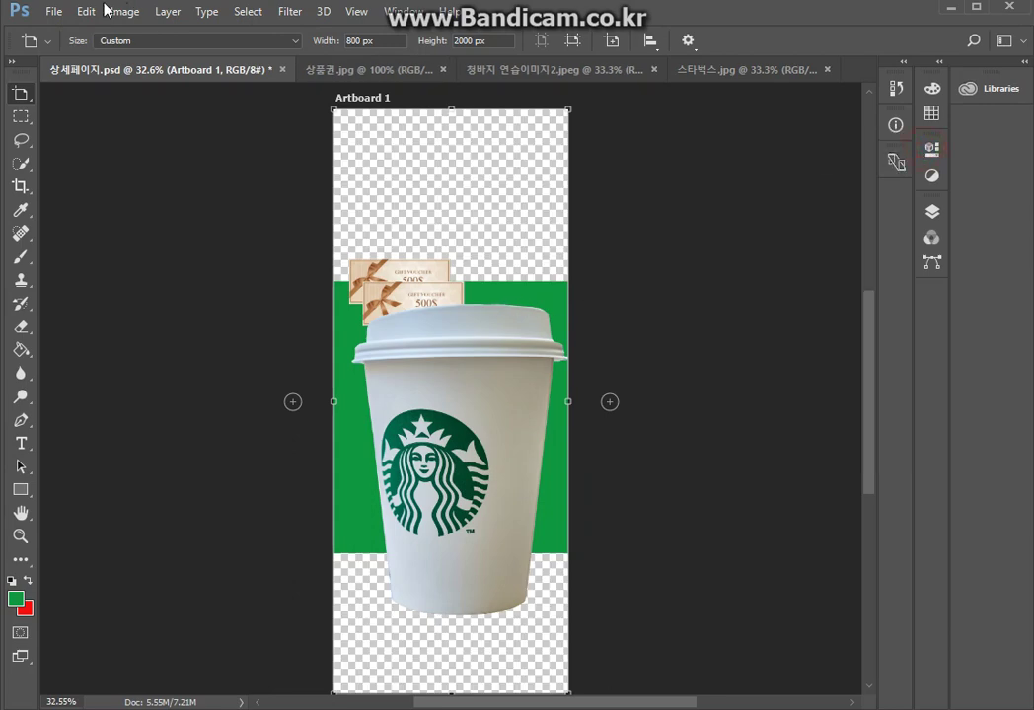
Step: Start a Save for Web (Legacy) export of the page and choose the PNG-8 128 Dithered preset
left_click(52, 11)
mouse_move(76, 273)
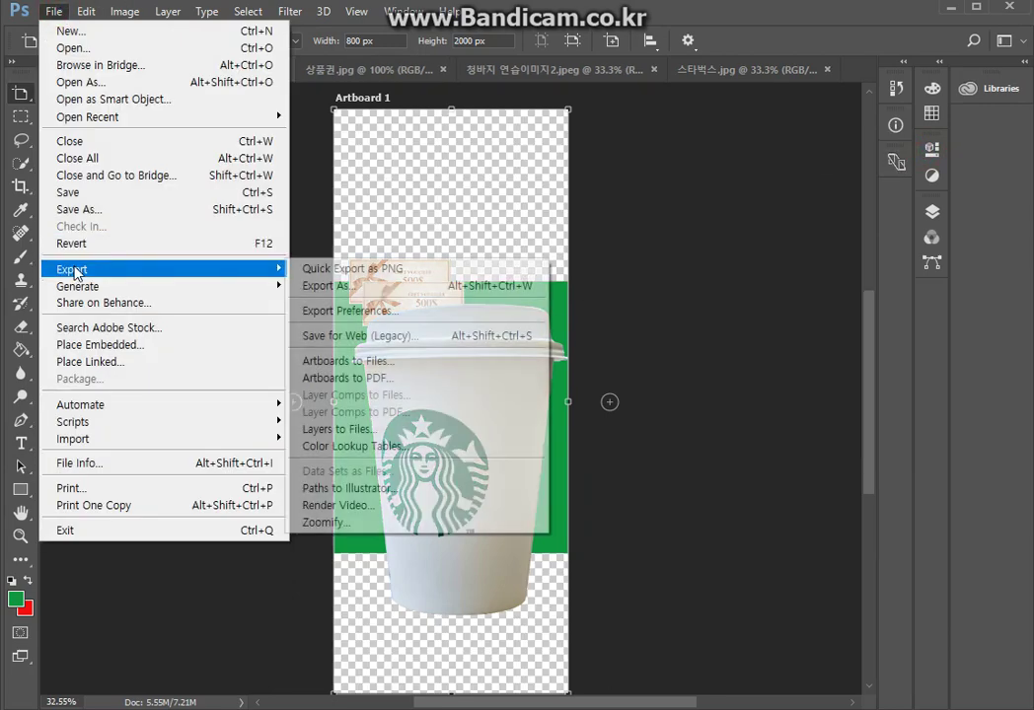
left_click(362, 336)
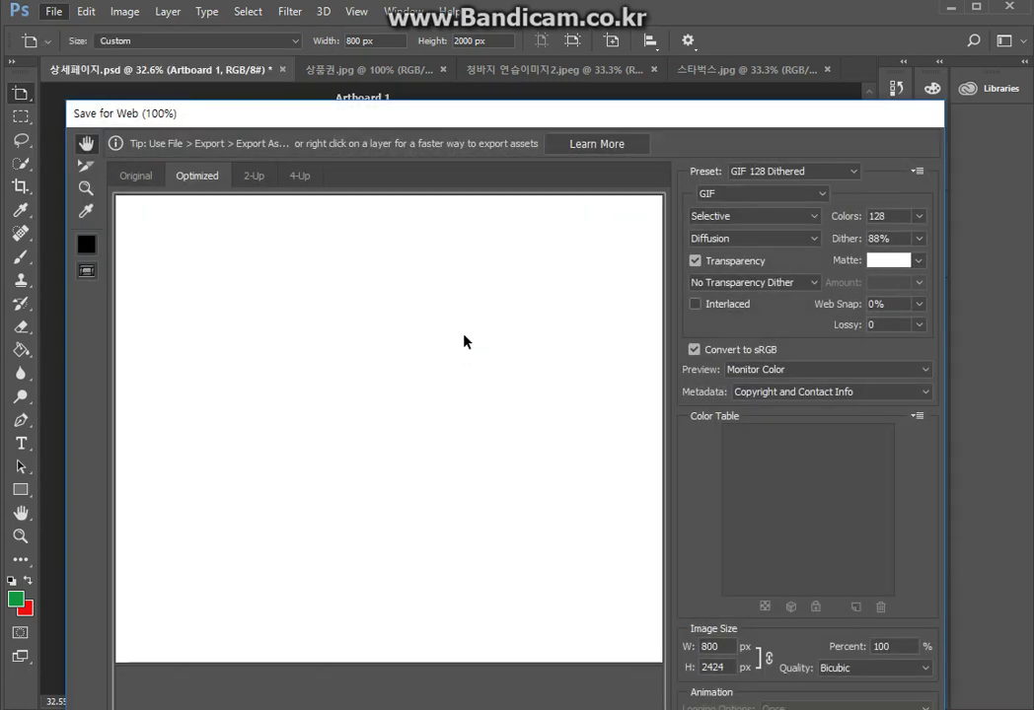
left_click(754, 171)
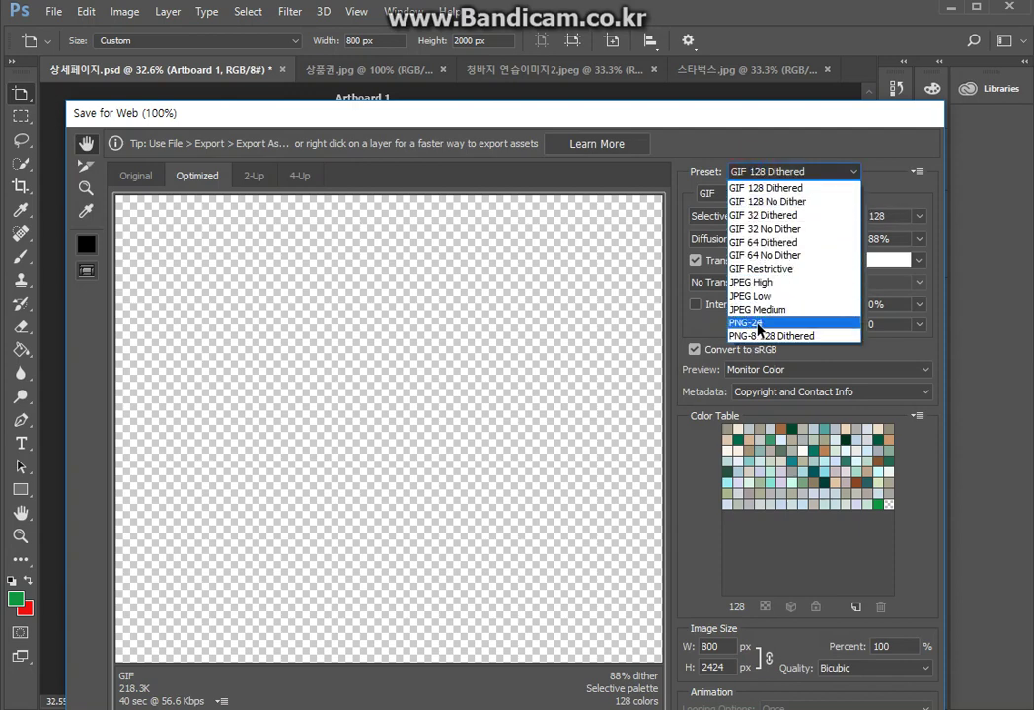
left_click(758, 336)
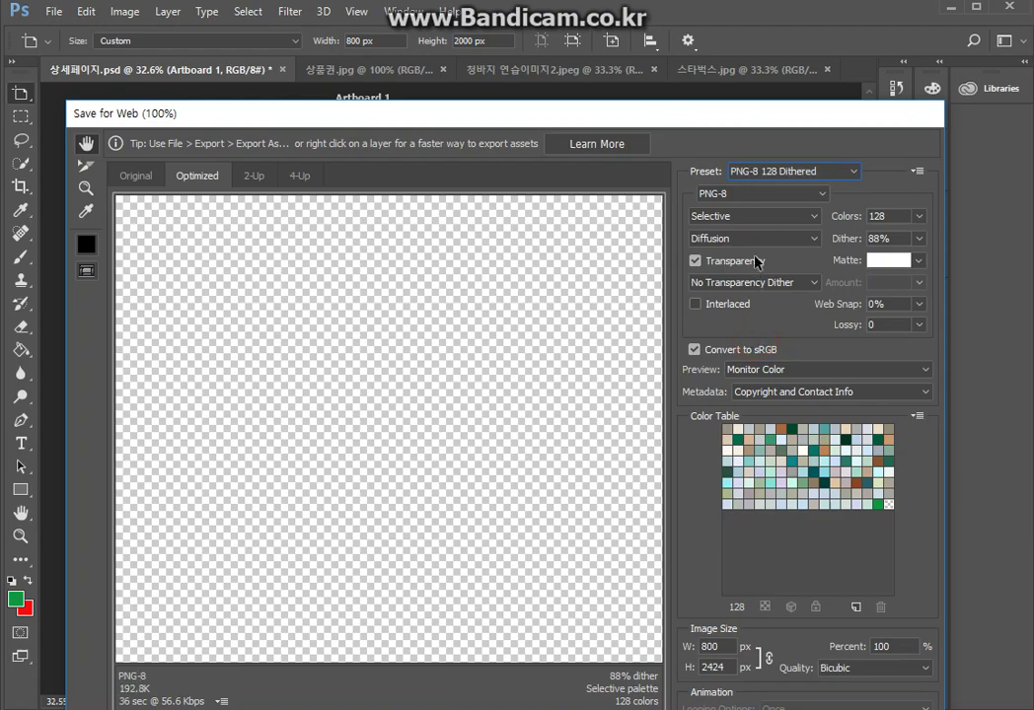